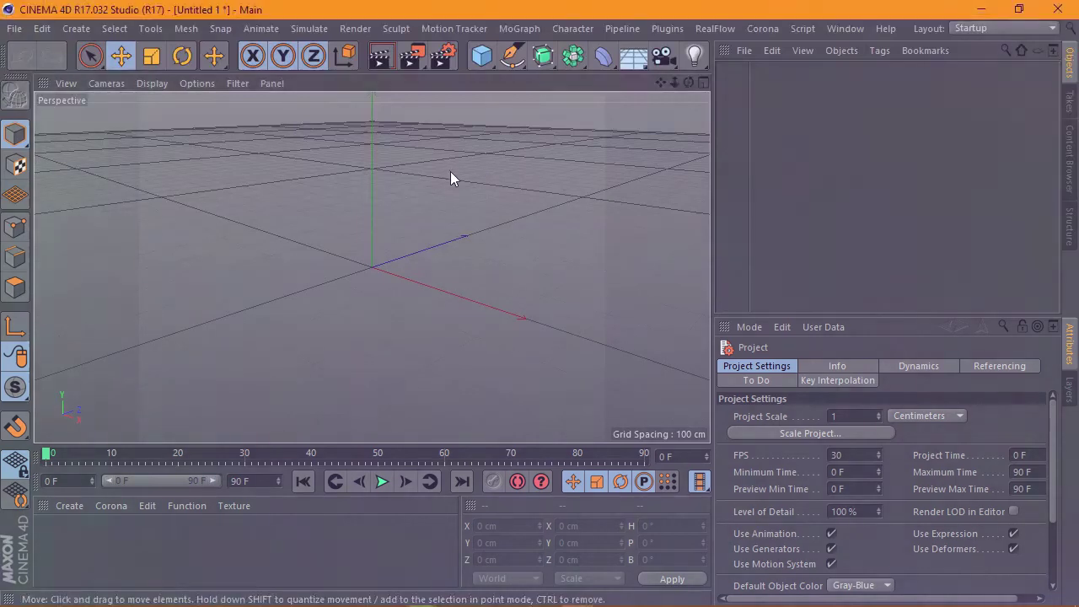
Step: Add a 400 cm Plane and display it with Gouraud Shading (Lines)
drag(482, 55, 641, 109)
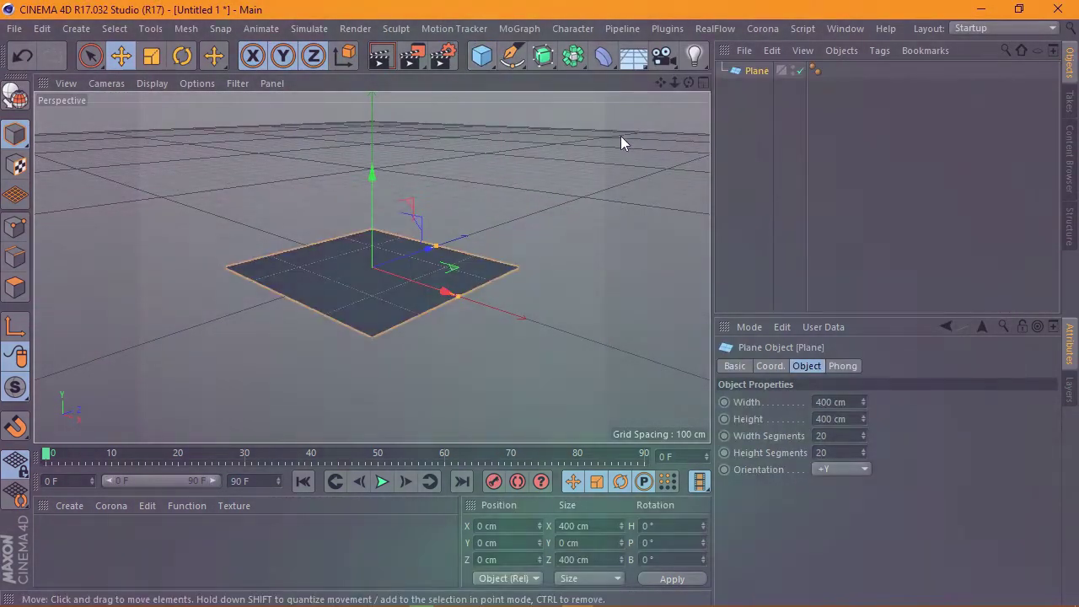
scroll(337, 185, up, 3)
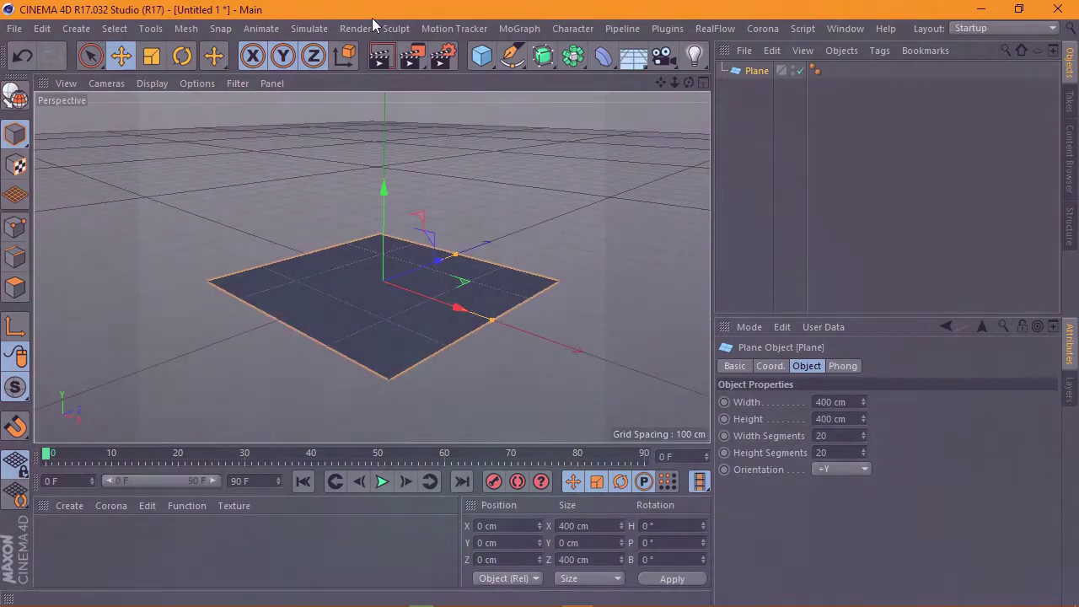
click(197, 83)
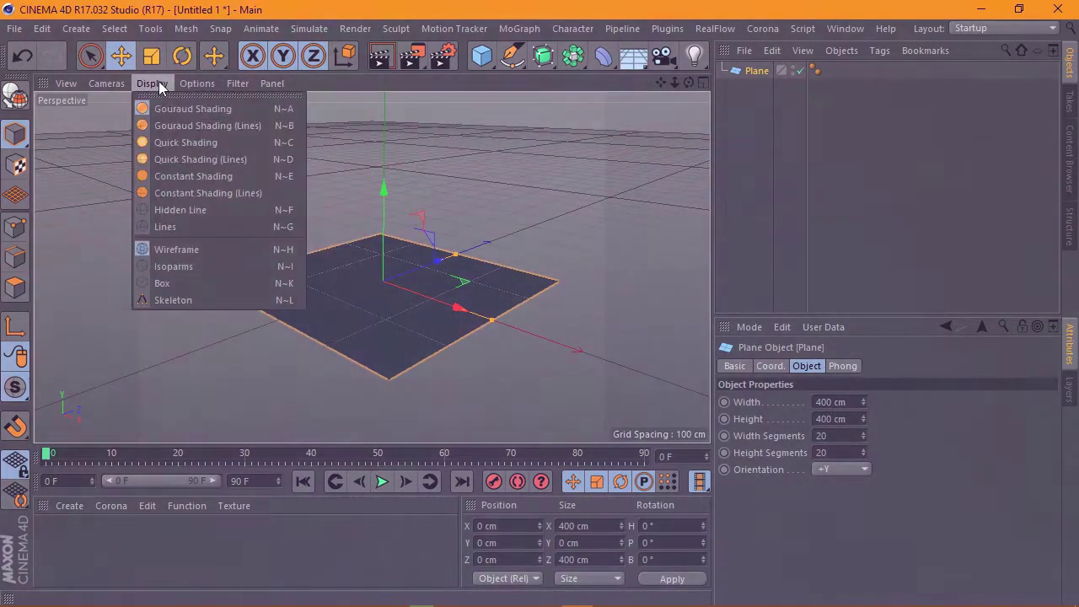
click(162, 80)
click(162, 82)
click(196, 125)
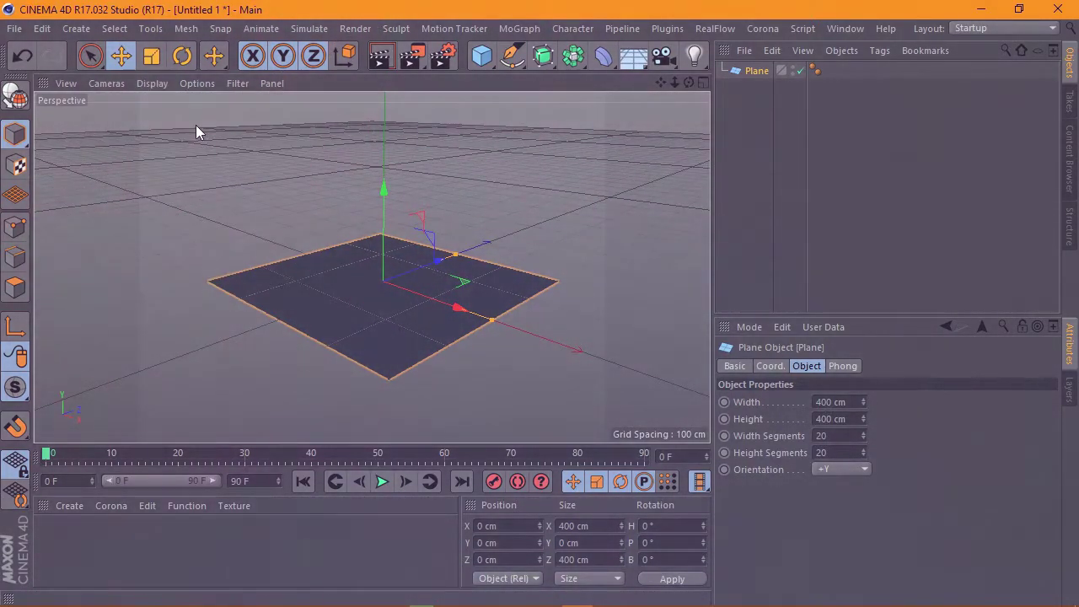
alt+drag(371, 267, 372, 267)
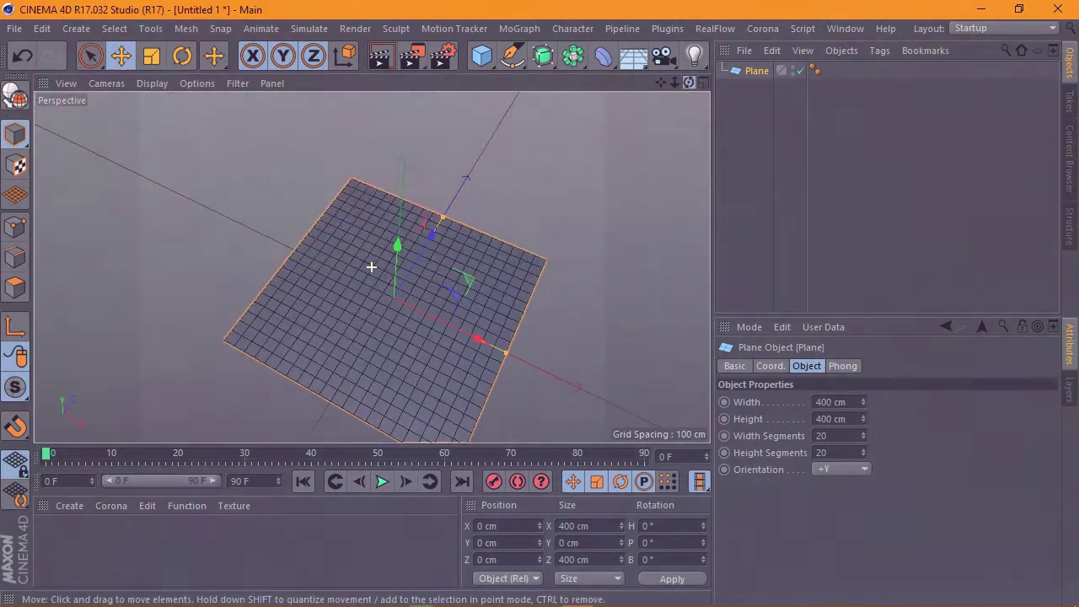
mouse_move(685, 91)
mouse_down()
mouse_move(652, 84)
mouse_move(817, 161)
mouse_up()
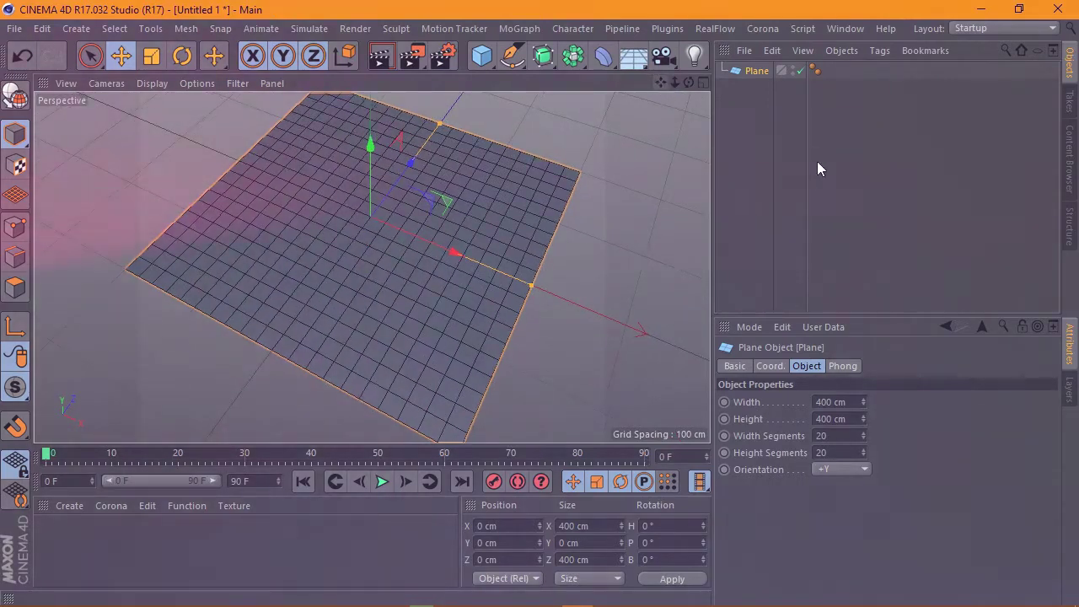
Step: Set the plane's width and height segments to 10
double_click(827, 436)
text(10)
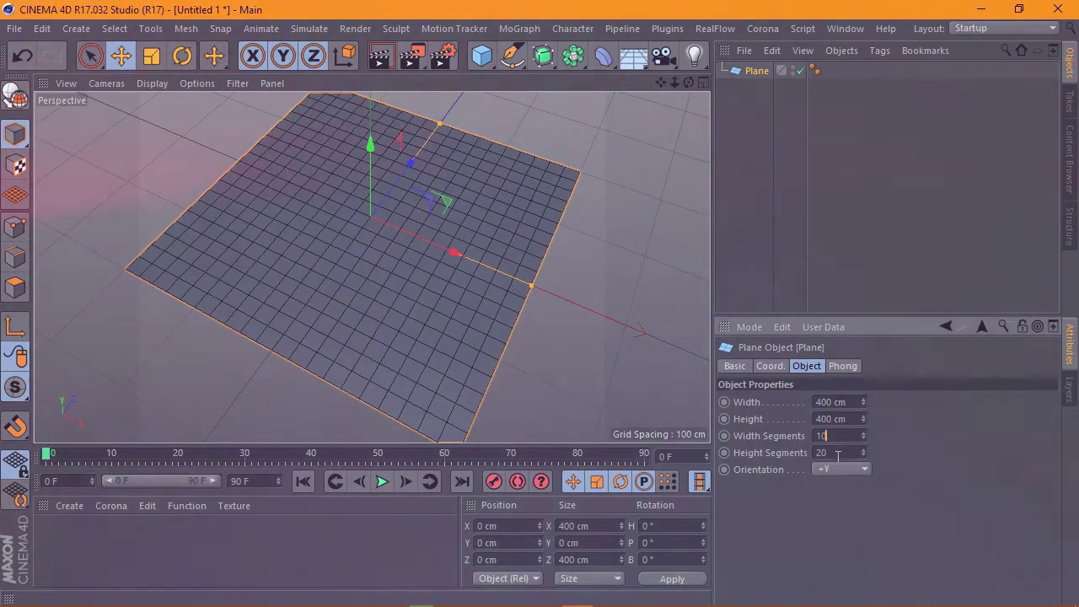
text(0)
key(Return)
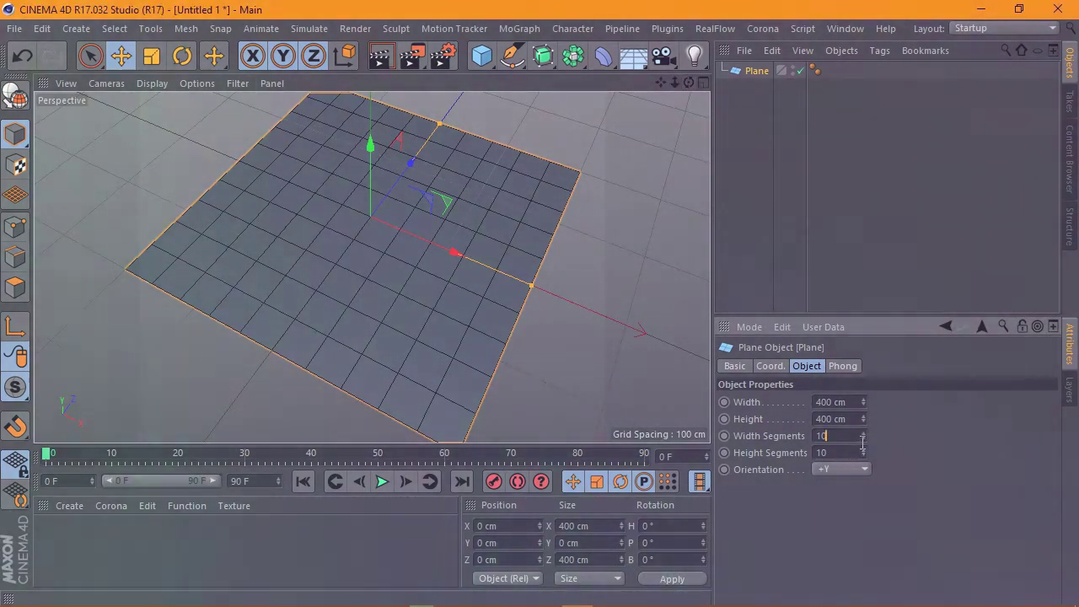
scroll(406, 226, down, 3)
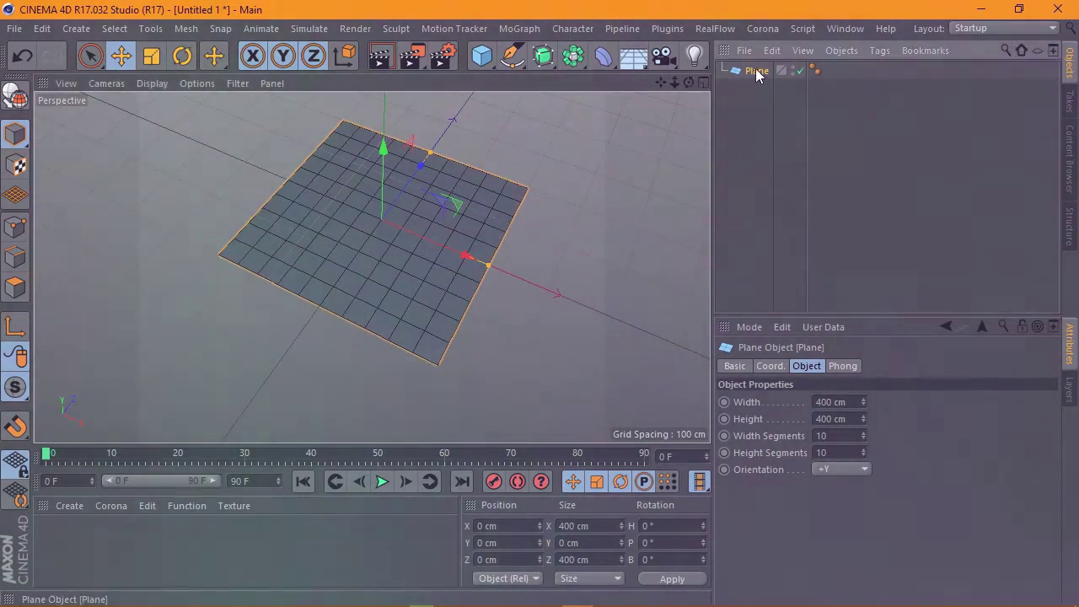
Step: Make the plane editable, then switch through Polygons mode to Edges mode
click(772, 50)
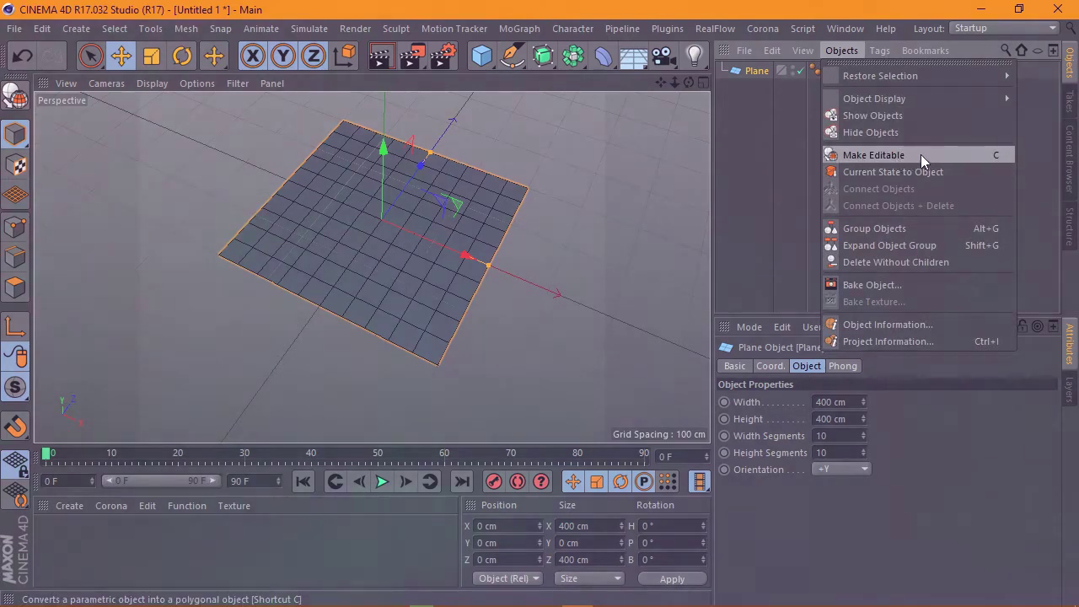
click(874, 155)
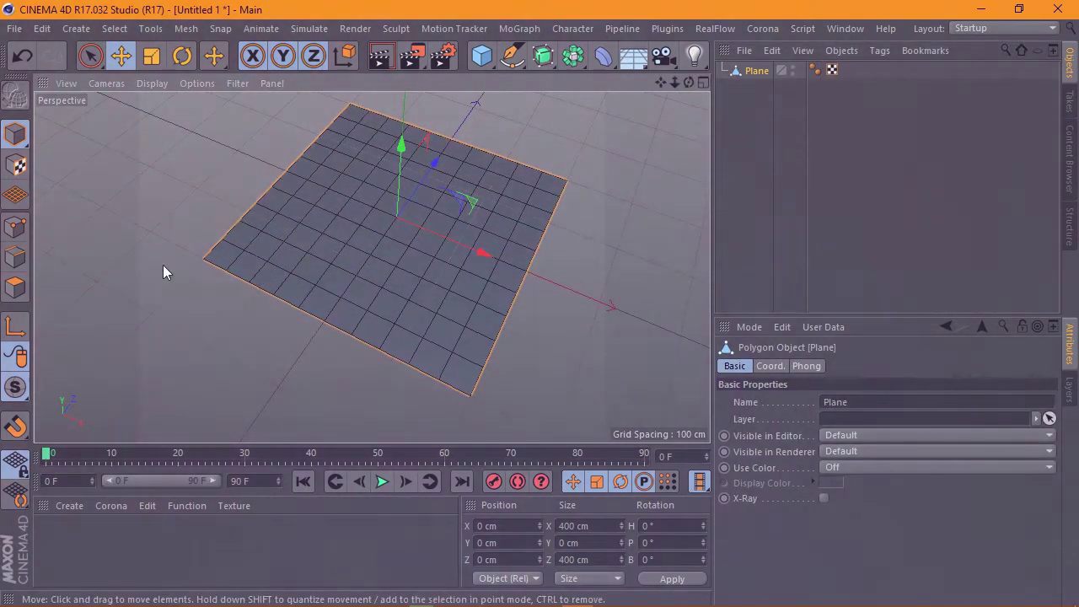
click(15, 288)
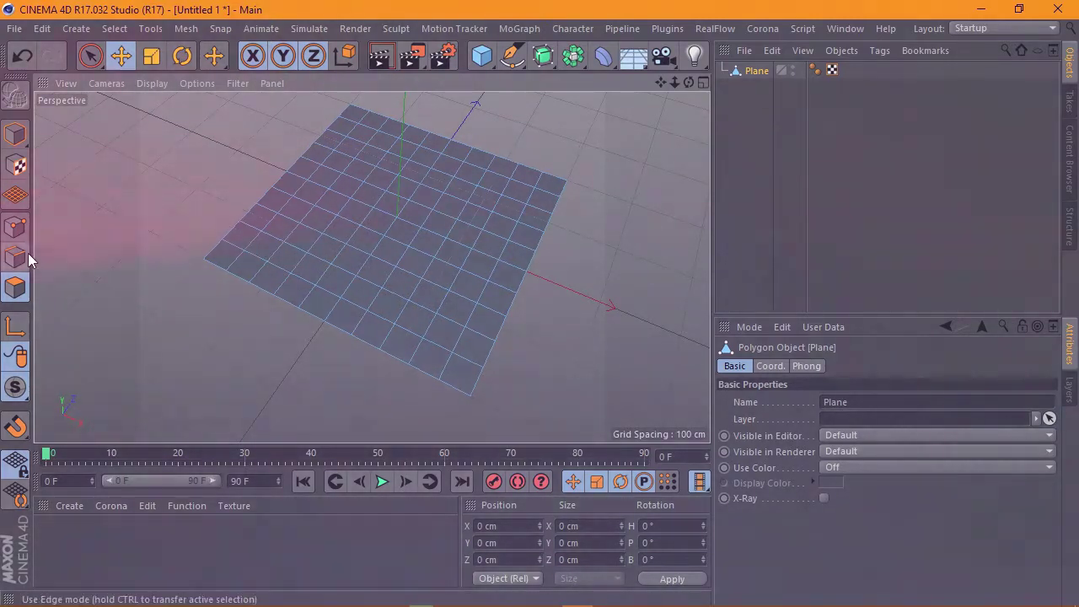
click(18, 258)
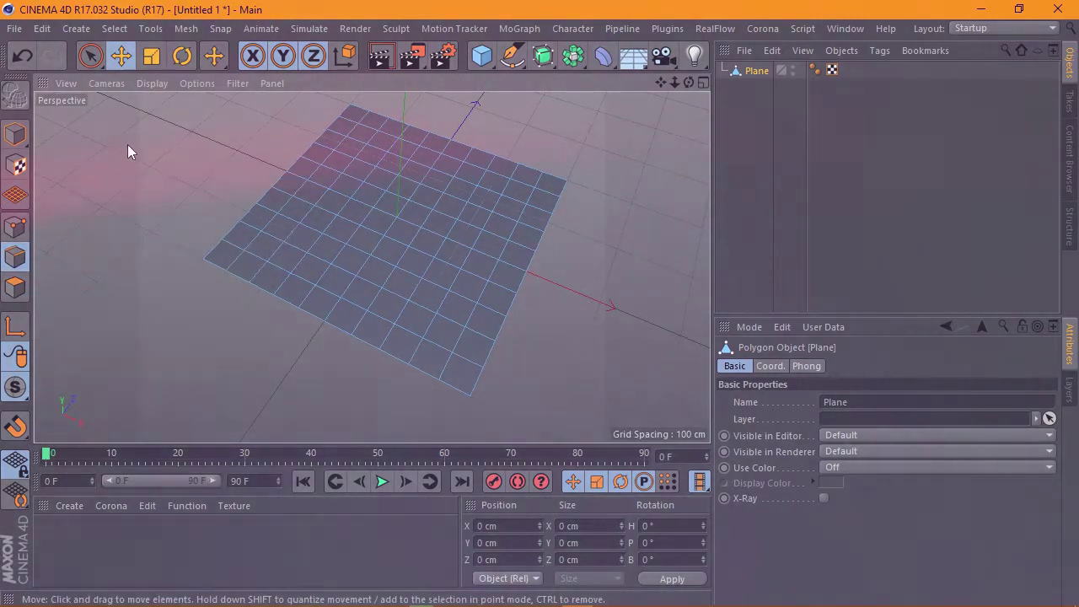
Step: With Live Selection, pick the first zigzag edges from the plane's corner, undoing a stray edge
scroll(281, 260, up, 3)
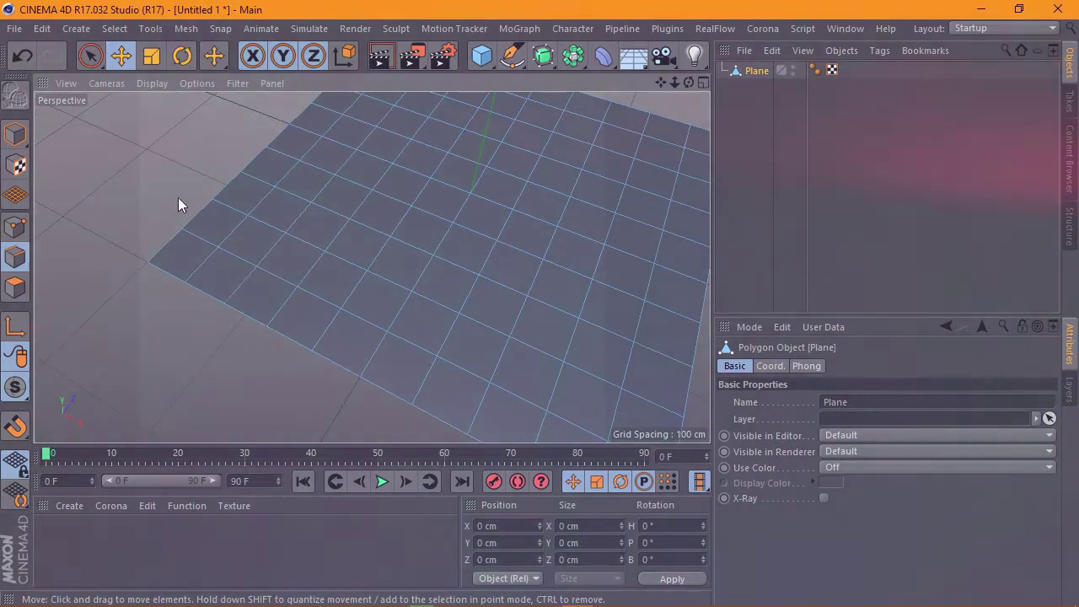
click(100, 60)
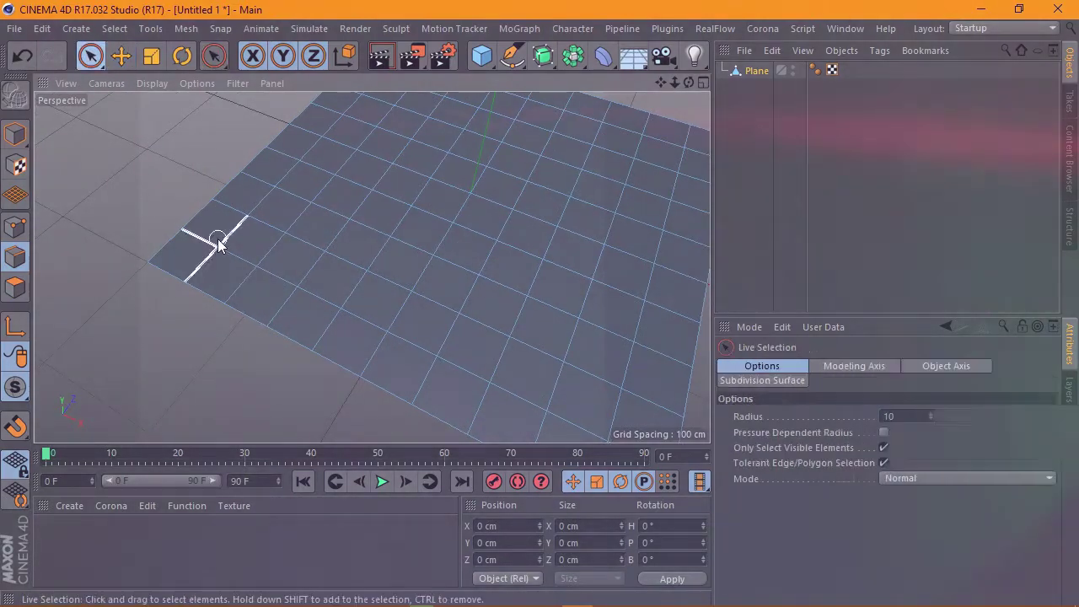
shift+click(274, 261)
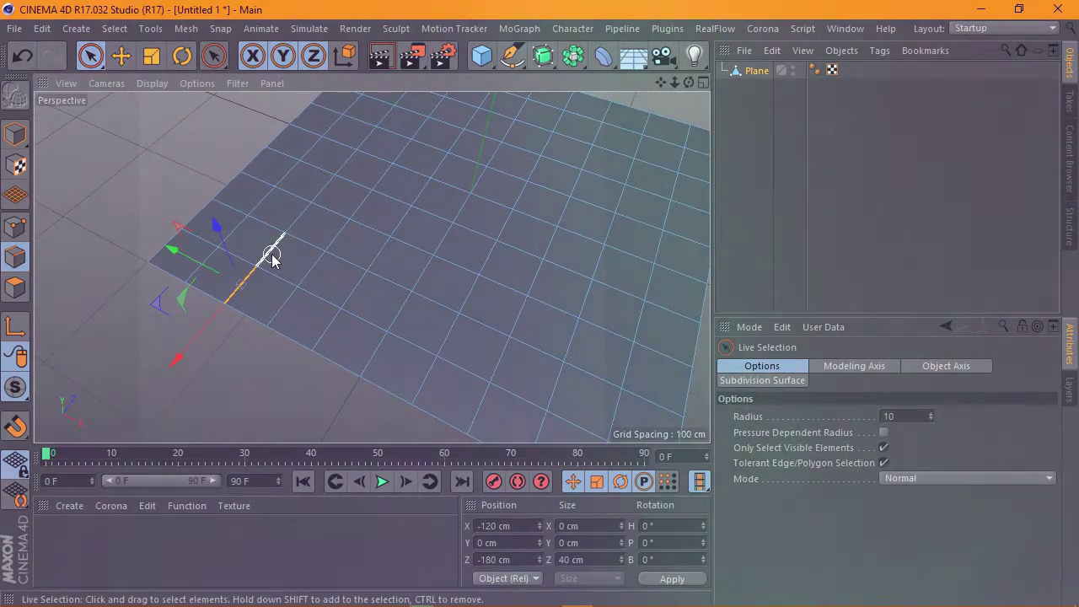
mouse_move(274, 261)
alt+mouse_down()
mouse_move(293, 228)
mouse_move(324, 253)
mouse_move(306, 248)
mouse_move(345, 265)
alt+mouse_up()
shift+click(306, 248)
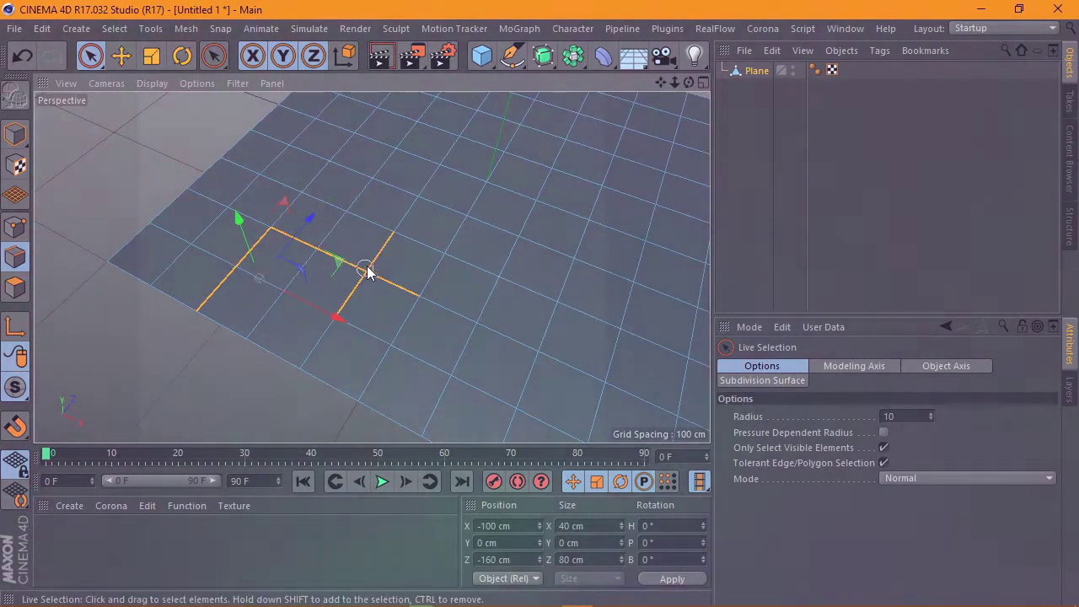
shift+click(366, 270)
click(76, 27)
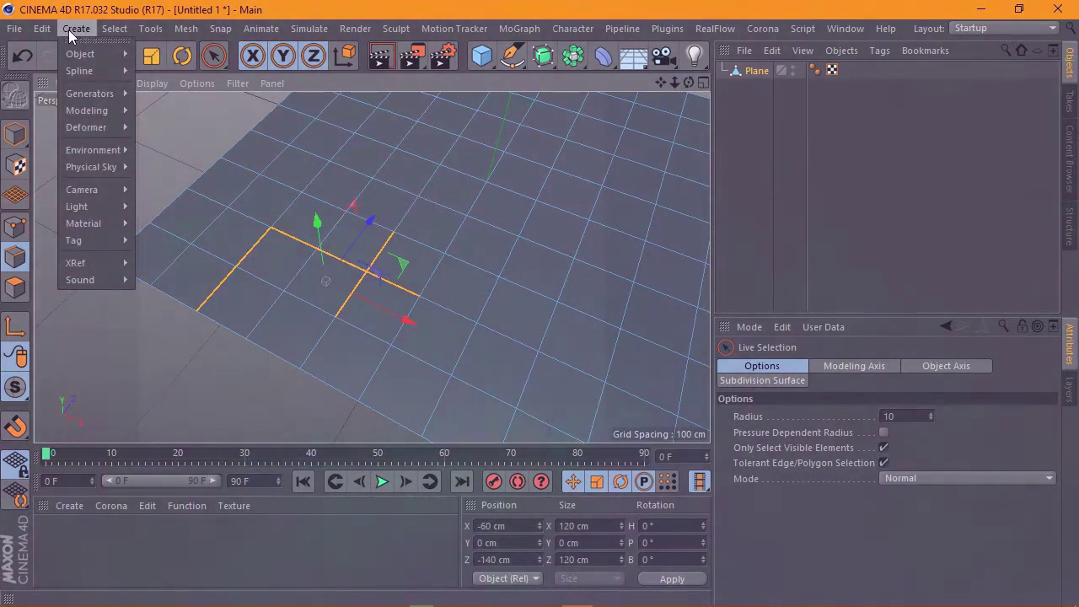
click(61, 51)
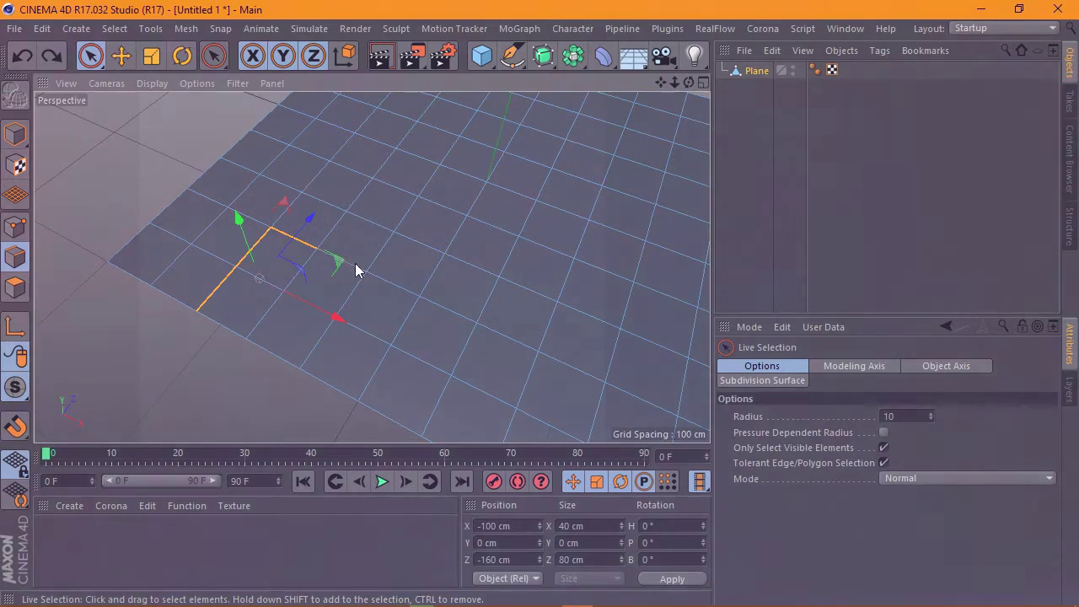
shift+click(356, 270)
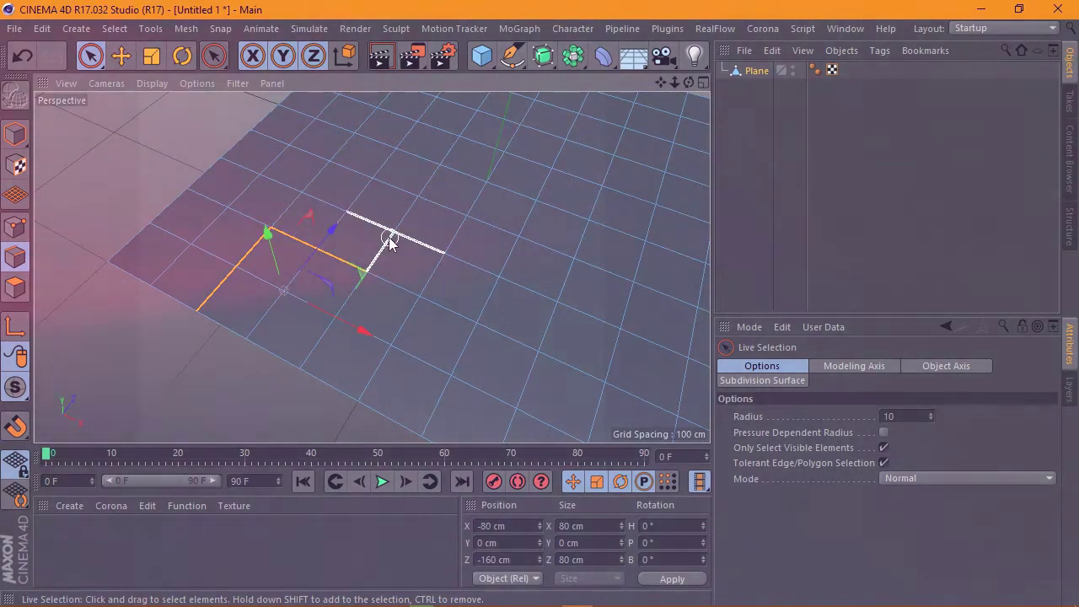
shift+click(386, 241)
shift+click(401, 221)
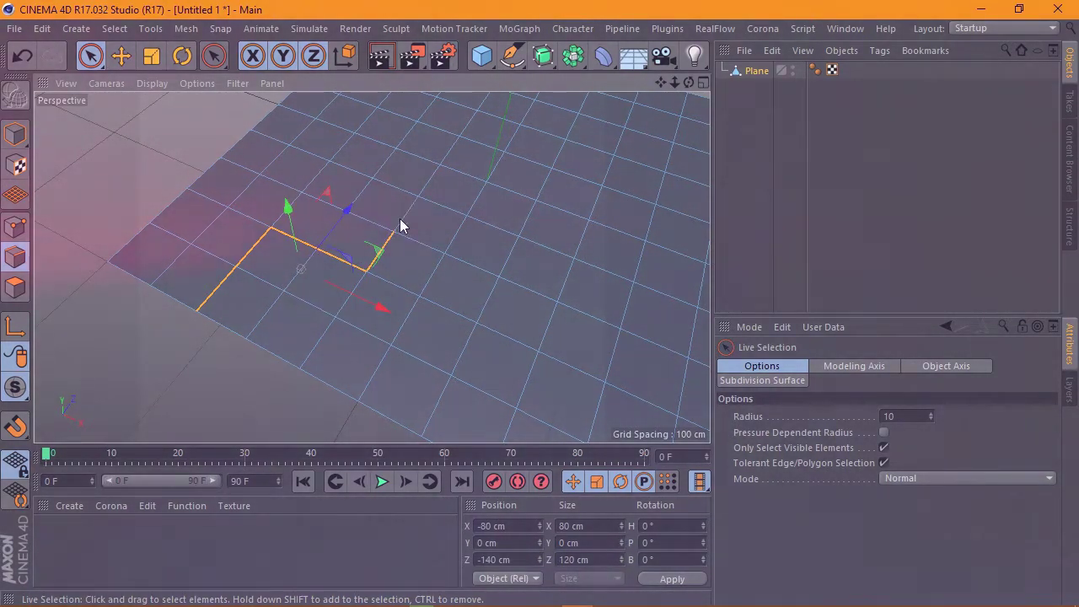
shift+click(506, 229)
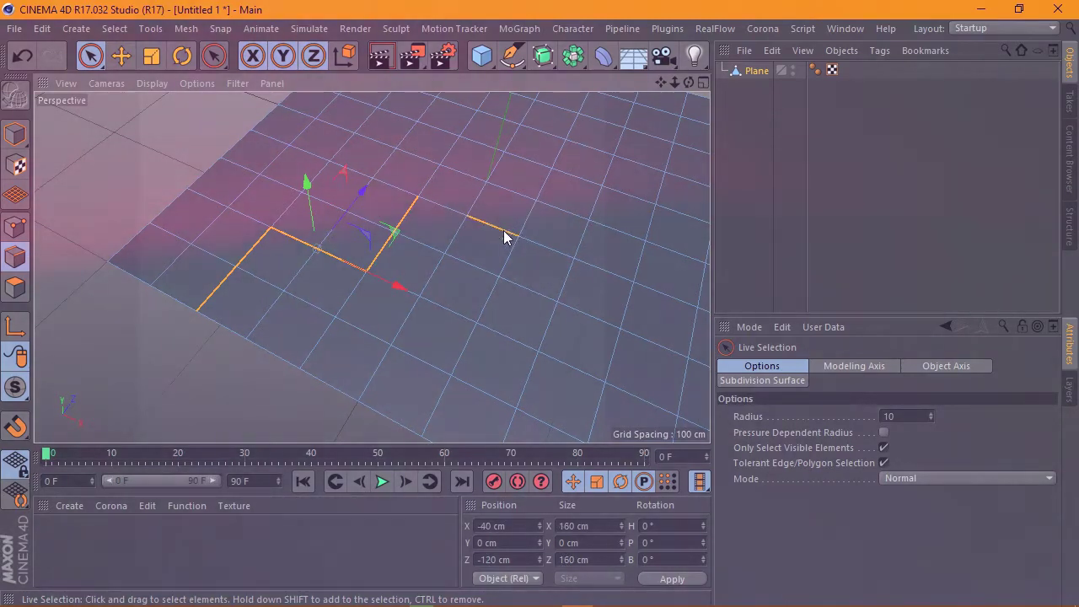
shift+click(445, 213)
Step: Extend the zigzag edge chain across the grid to the plane's far edge
mouse_move(445, 214)
alt+mouse_down()
mouse_move(373, 241)
mouse_move(595, 142)
alt+mouse_up()
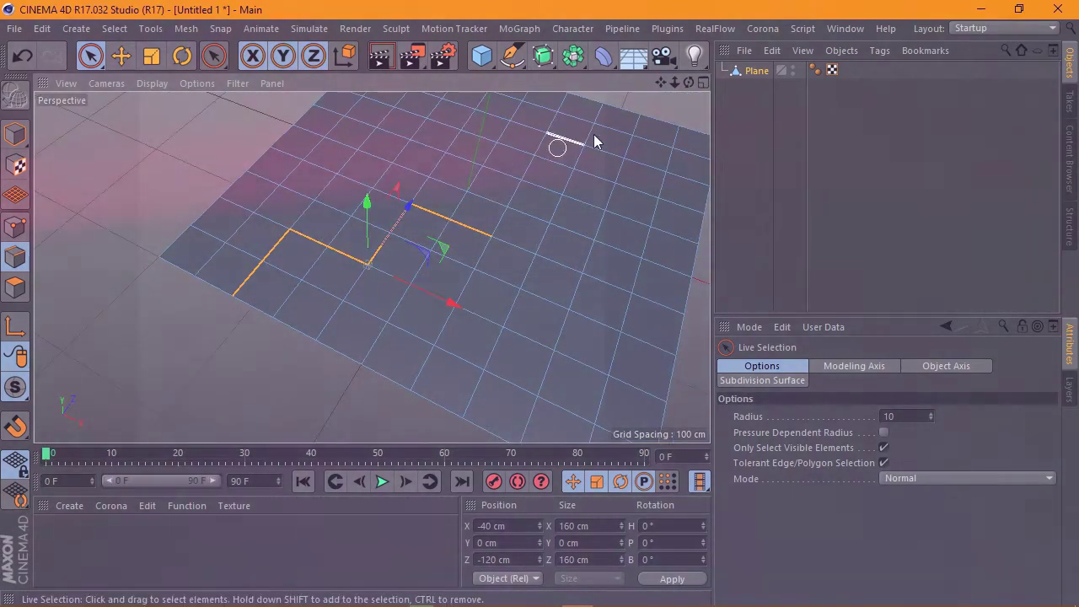
mouse_move(665, 91)
alt+mouse_down()
mouse_move(373, 265)
mouse_move(542, 169)
alt+mouse_up()
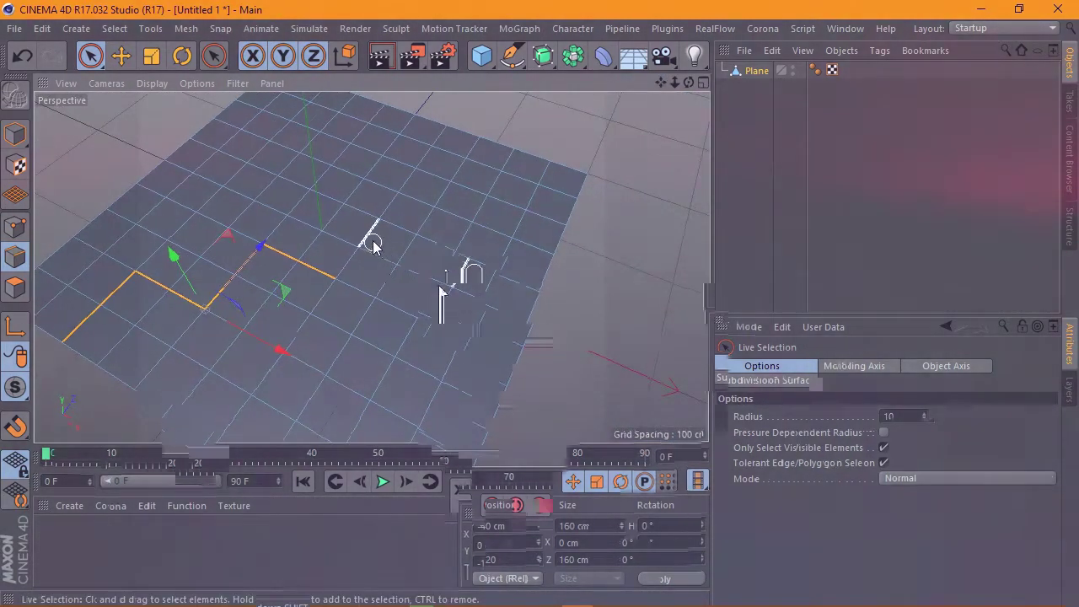
shift+click(346, 262)
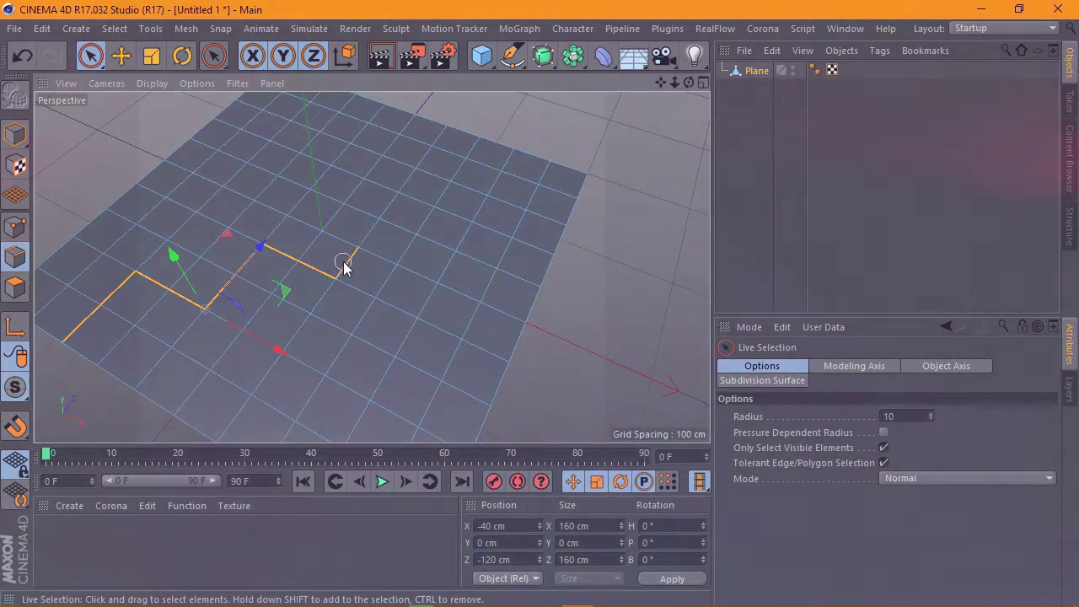
shift+click(346, 261)
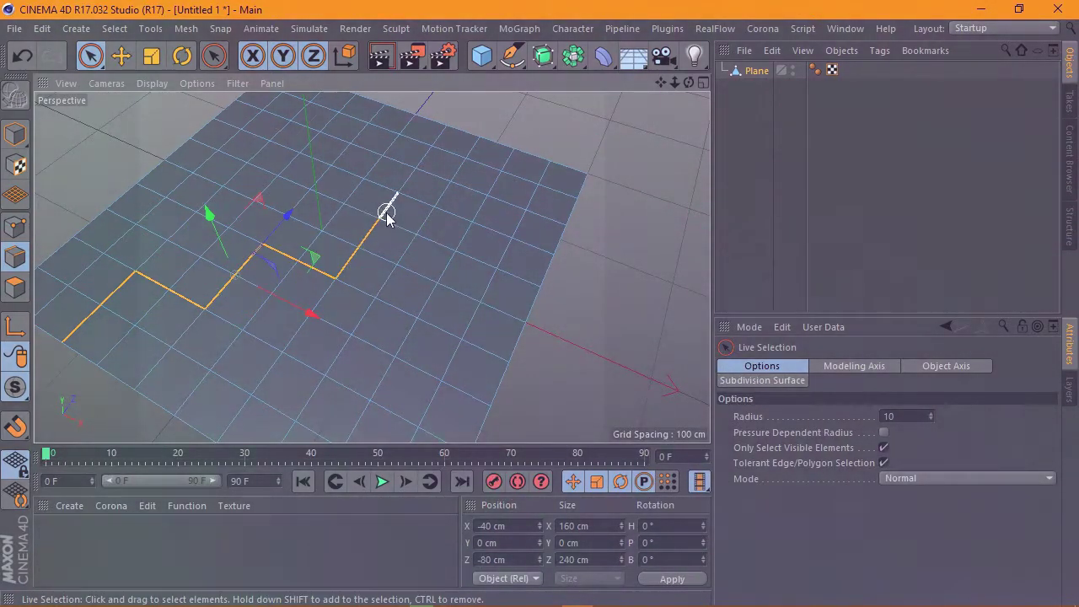
shift+click(418, 237)
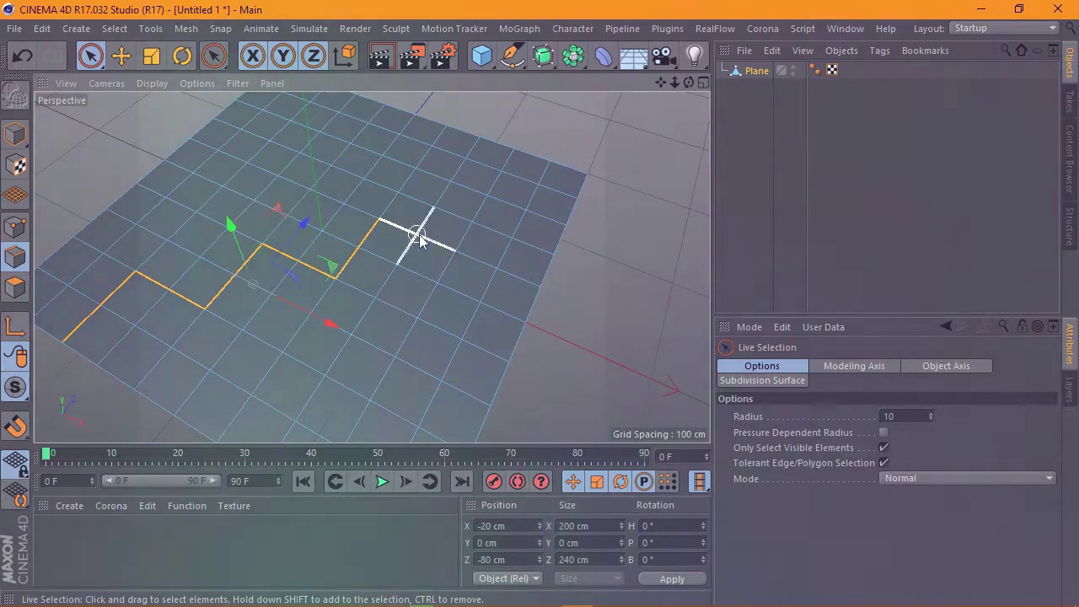
shift+click(464, 229)
shift+click(483, 211)
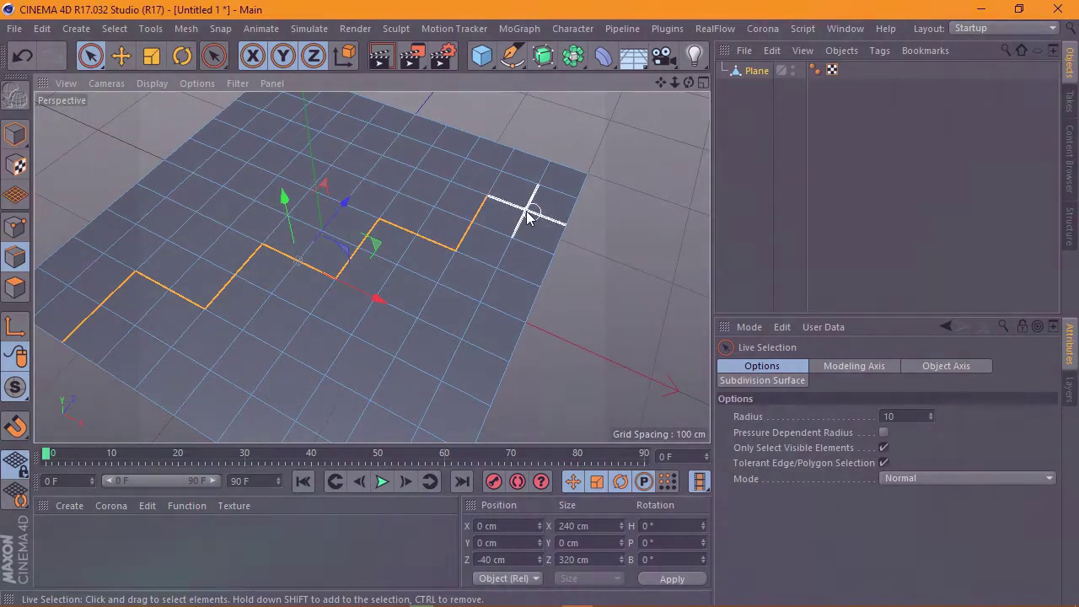
shift+click(520, 208)
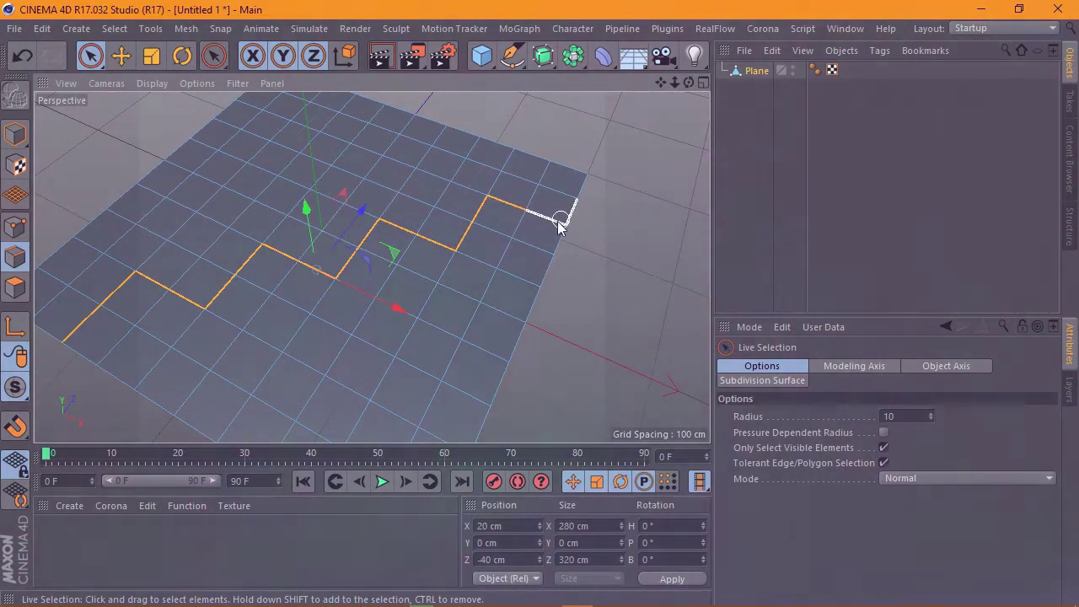
scroll(557, 223, down, 3)
scroll(572, 243, down, 2)
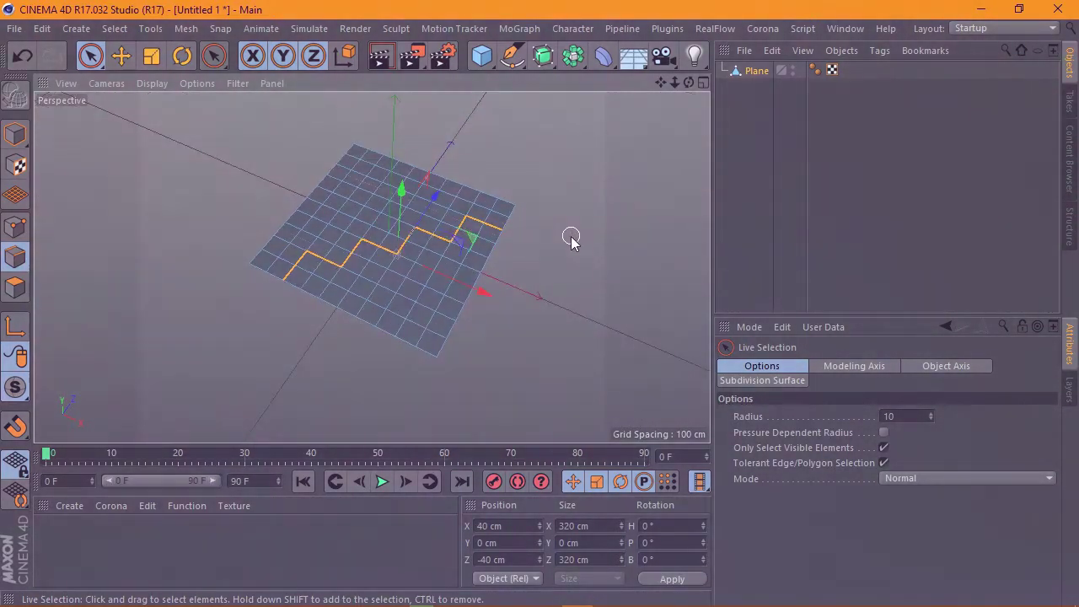
scroll(571, 238, up, 2)
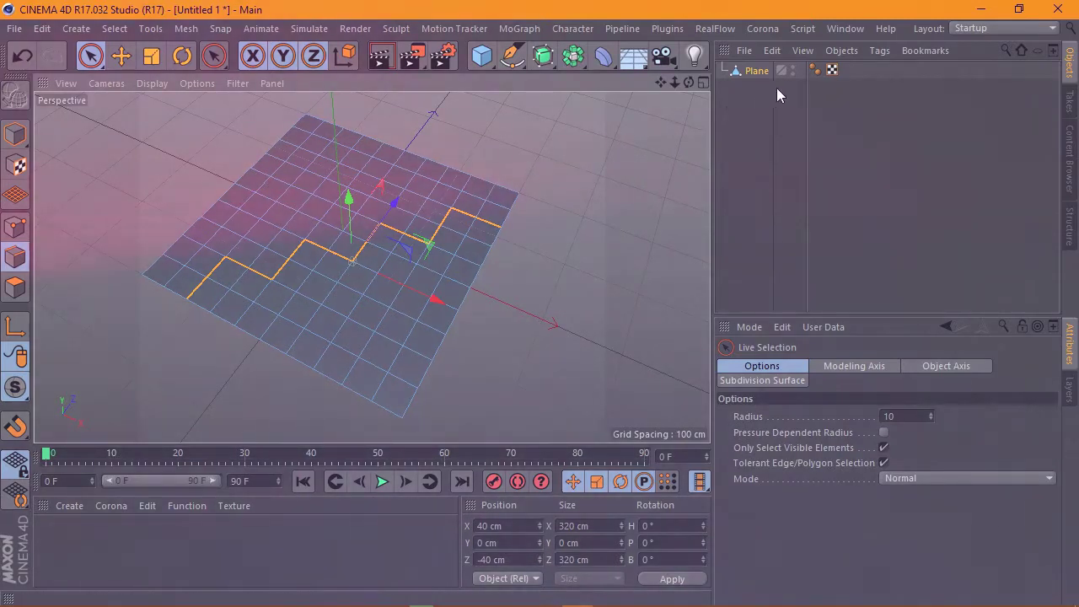
Step: Add a Poly Edge Spline and nest the Plane under it
click(675, 28)
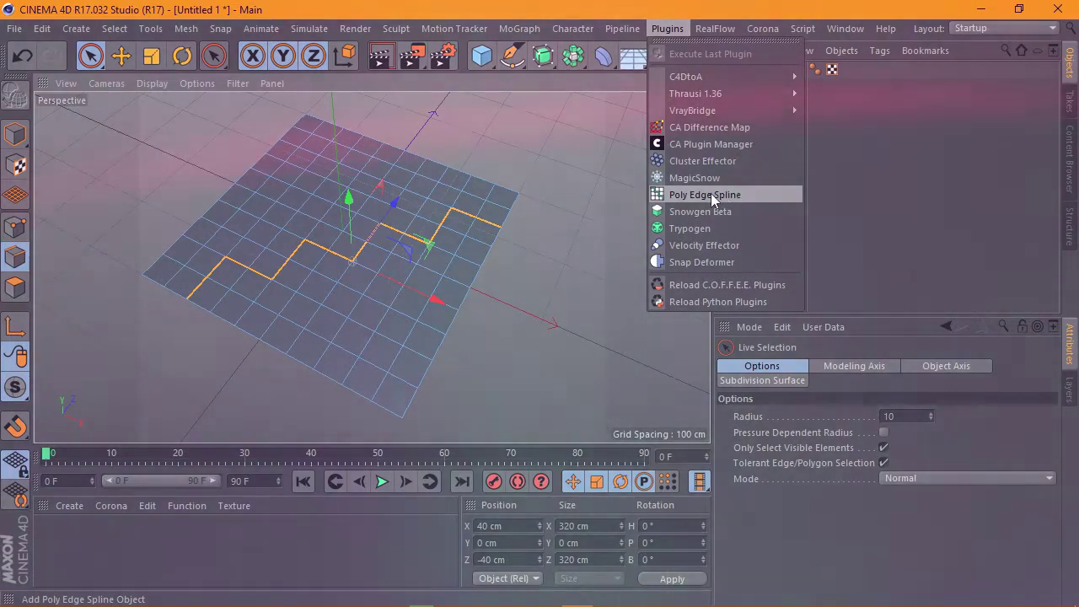
click(745, 196)
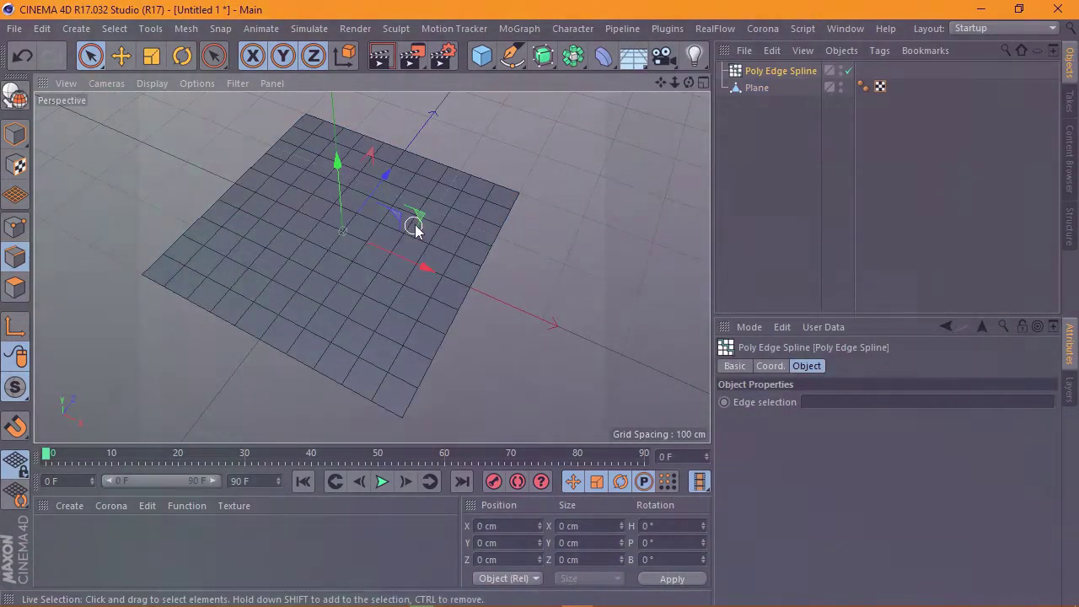
click(750, 89)
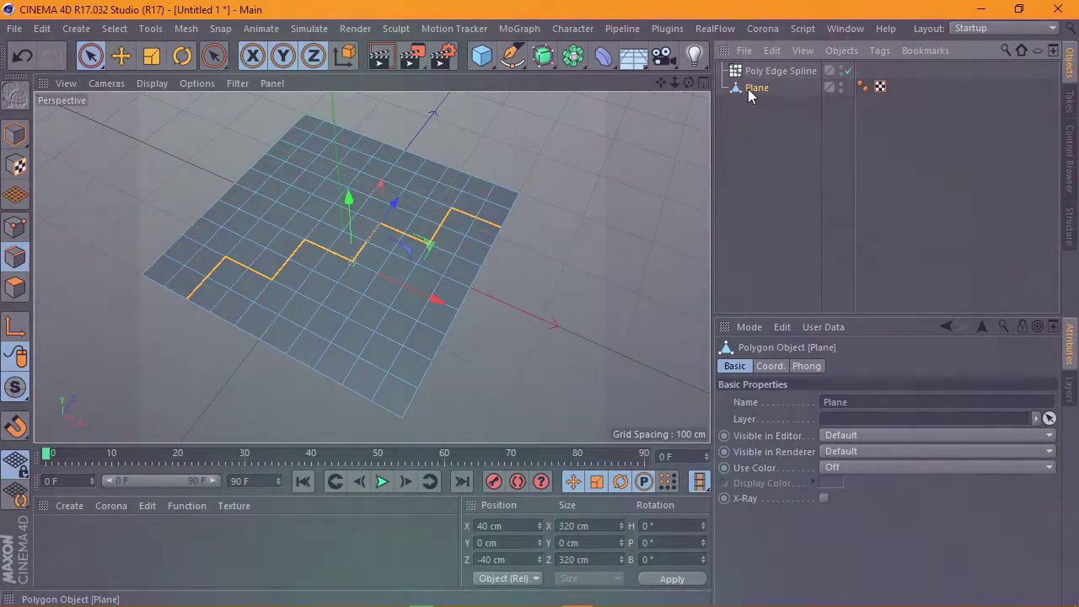
drag(748, 96, 757, 74)
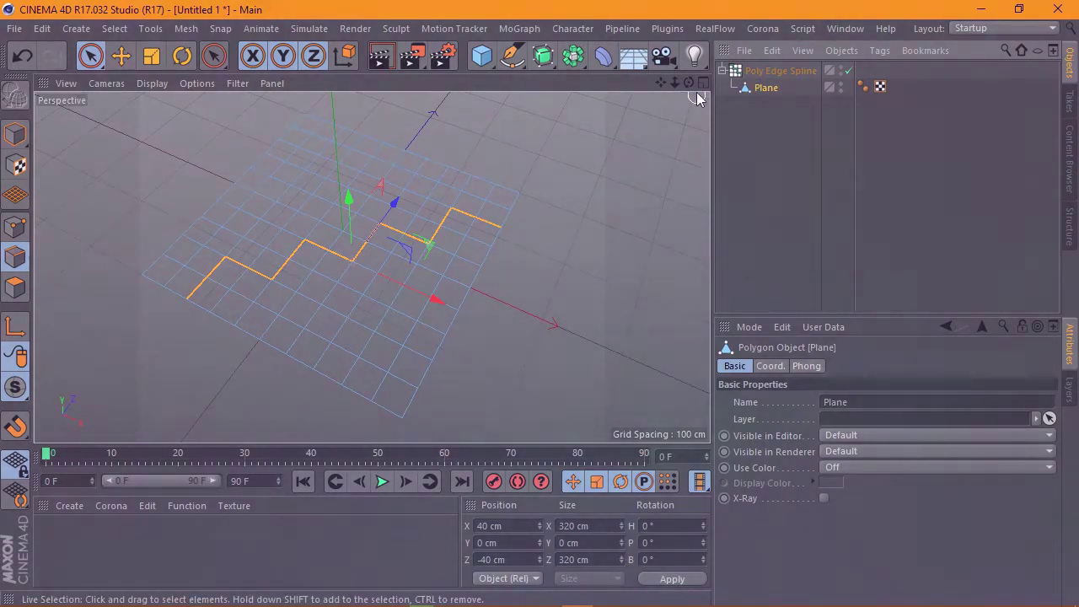
Step: Switch to Model mode and the Move tool
alt+drag(697, 99, 652, 93)
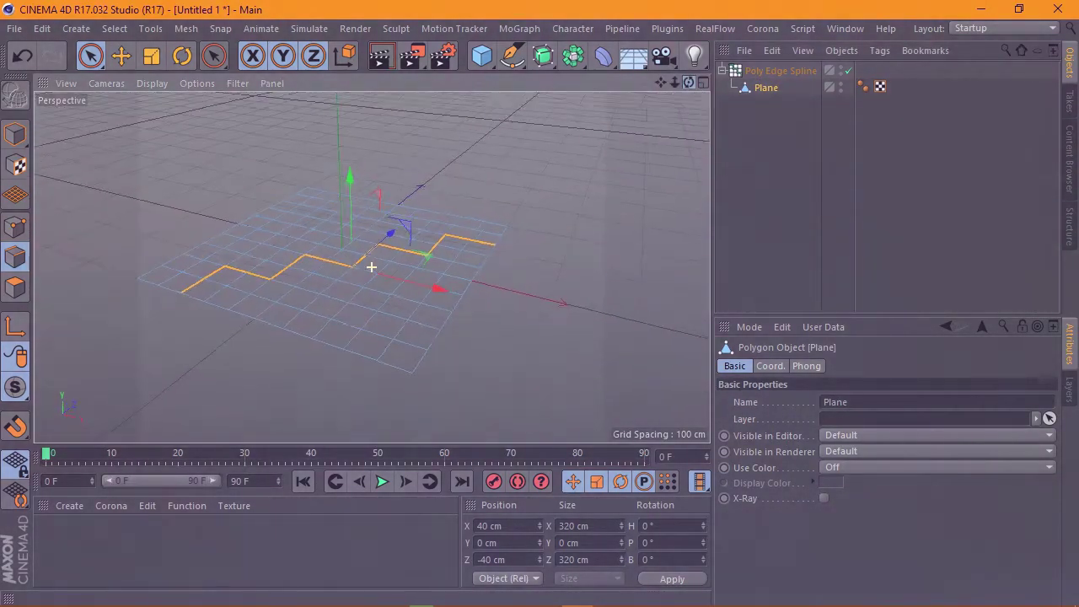
click(10, 145)
key(e)
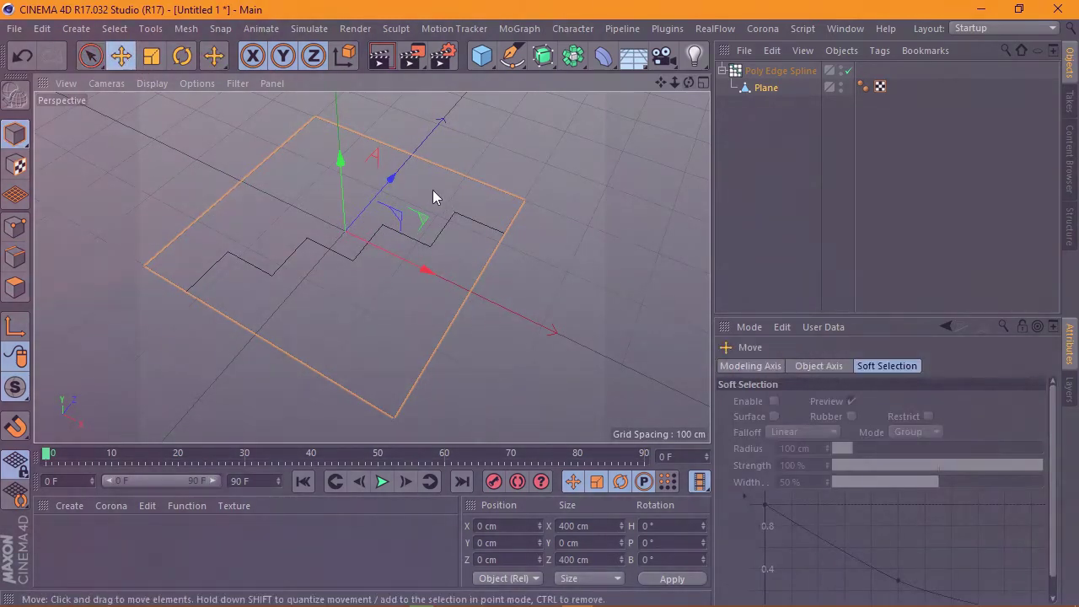
alt+drag(432, 190, 436, 195)
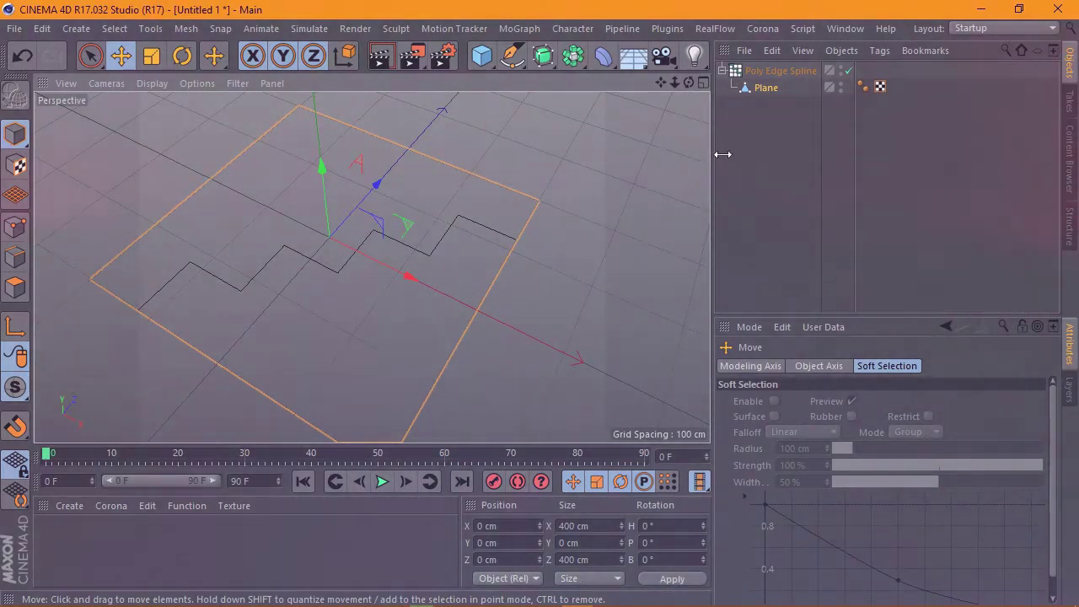
Step: Add a Circle spline with a 20 cm radius, then an empty Sweep generator
click(513, 57)
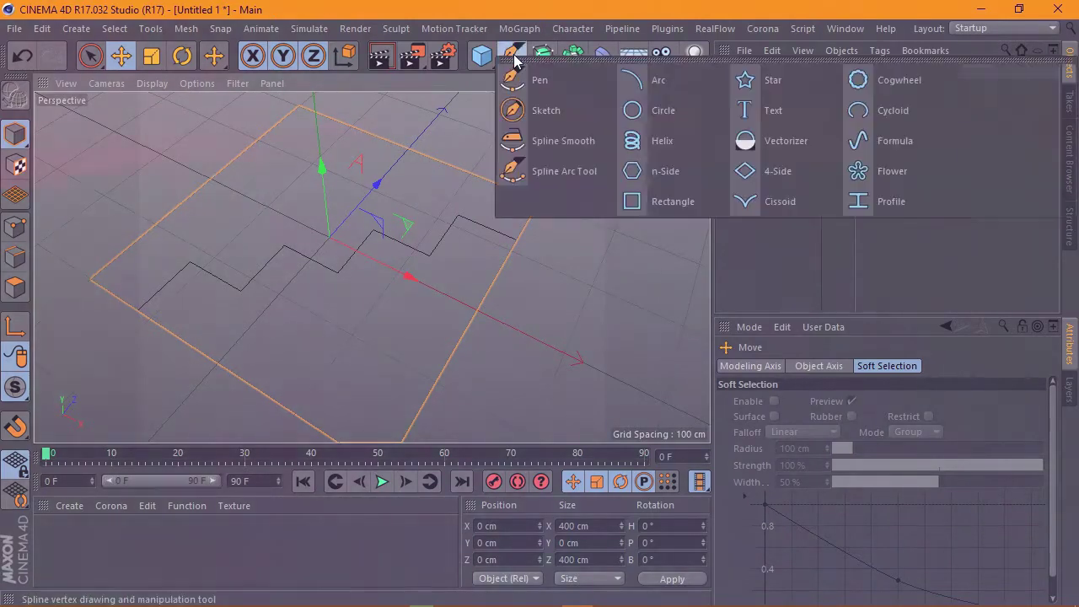
click(675, 112)
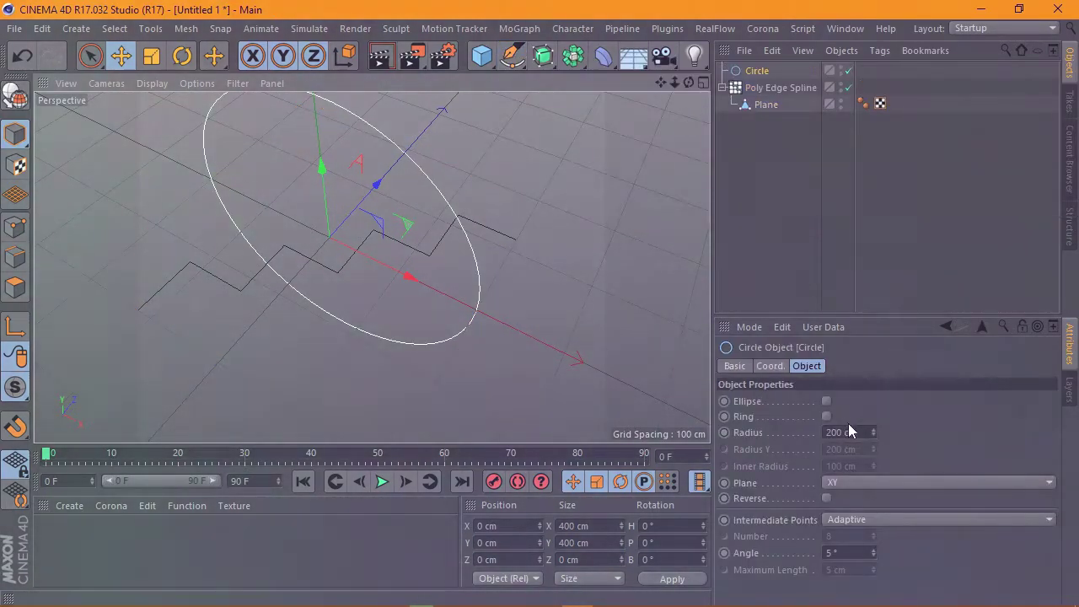
drag(863, 433, 822, 432)
text(10)
key(Return)
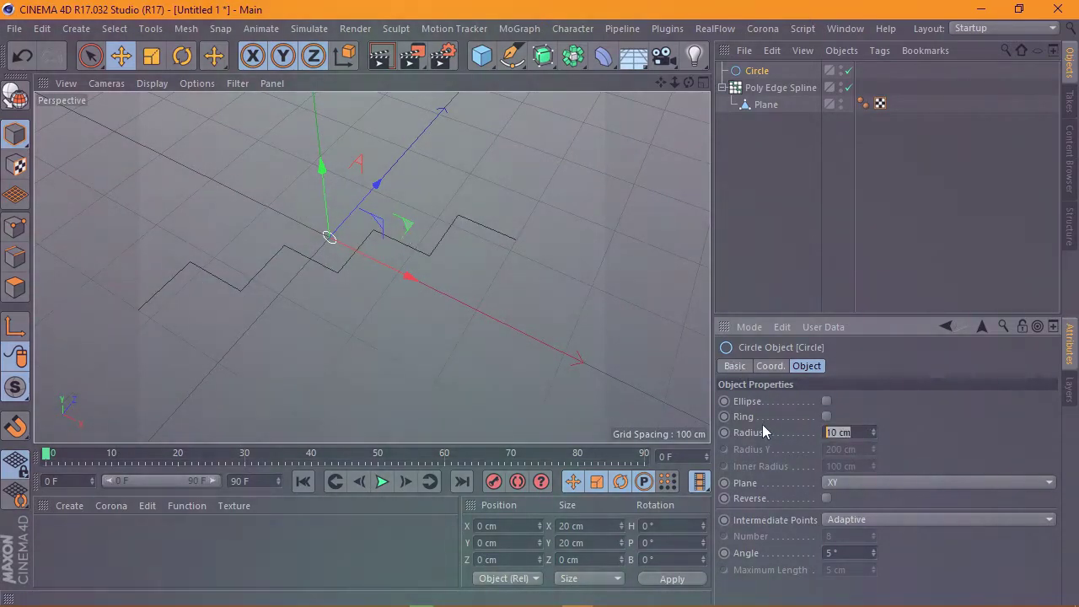
text(0)
key(Return)
scroll(405, 216, up, 1)
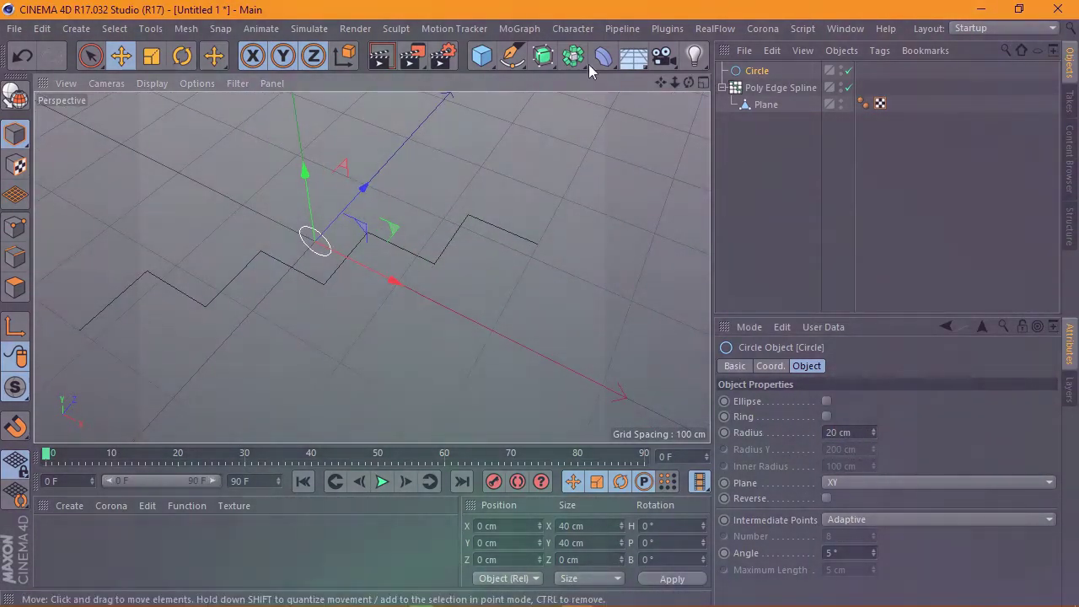
click(550, 56)
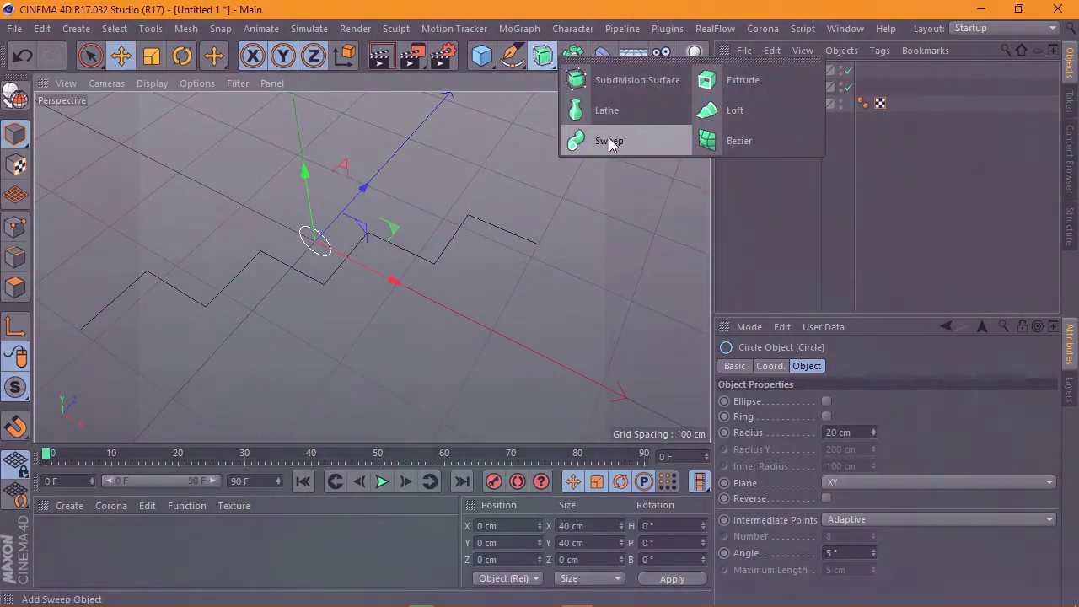
click(634, 154)
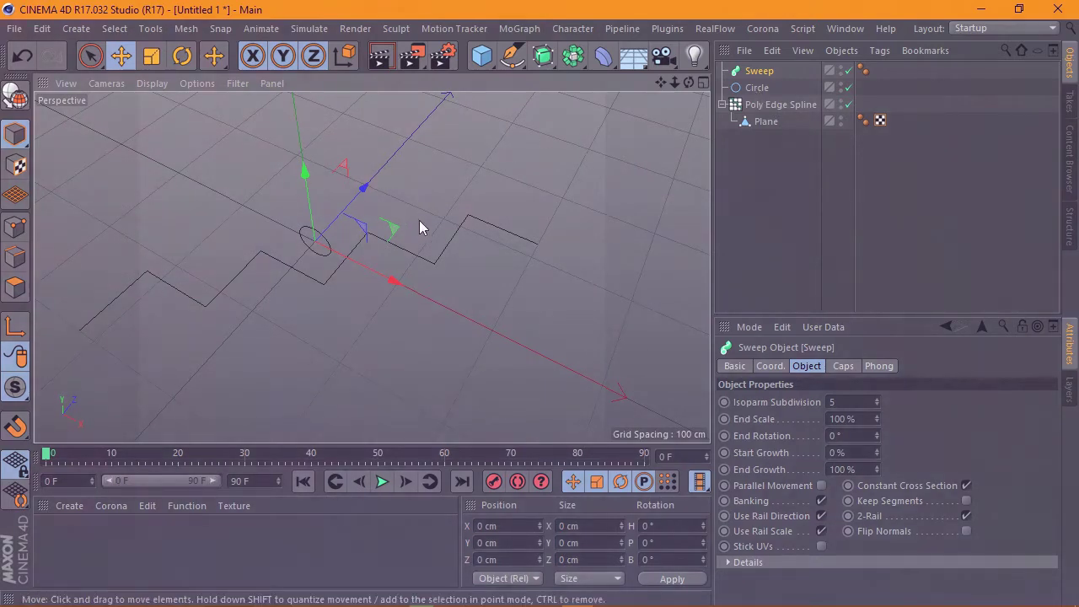
Step: Drag the Circle, then the Poly Edge Spline and Plane, into the Sweep
drag(756, 87, 757, 73)
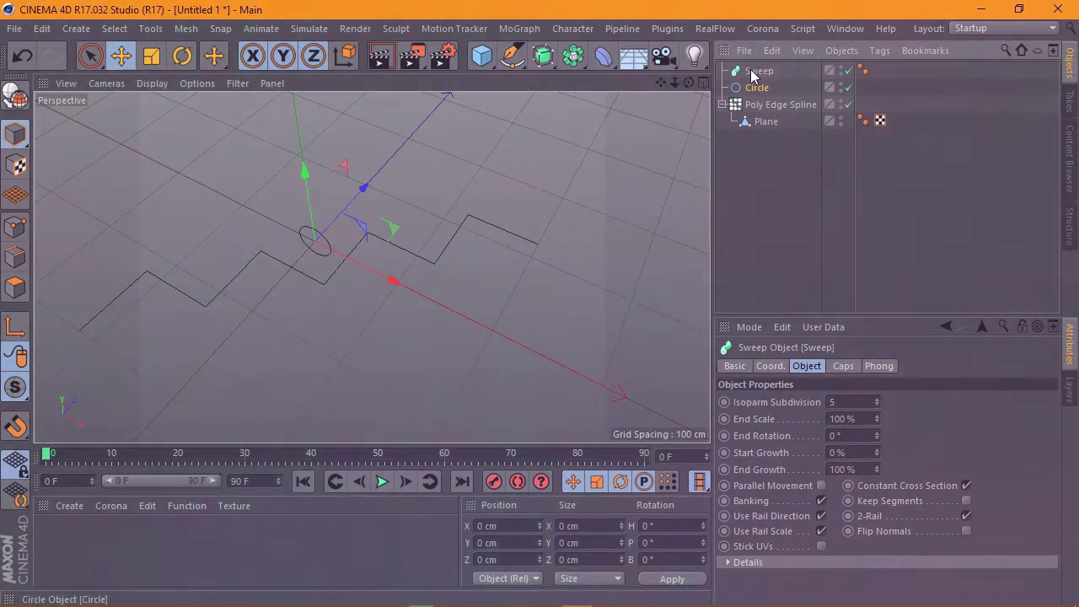
drag(753, 74, 753, 74)
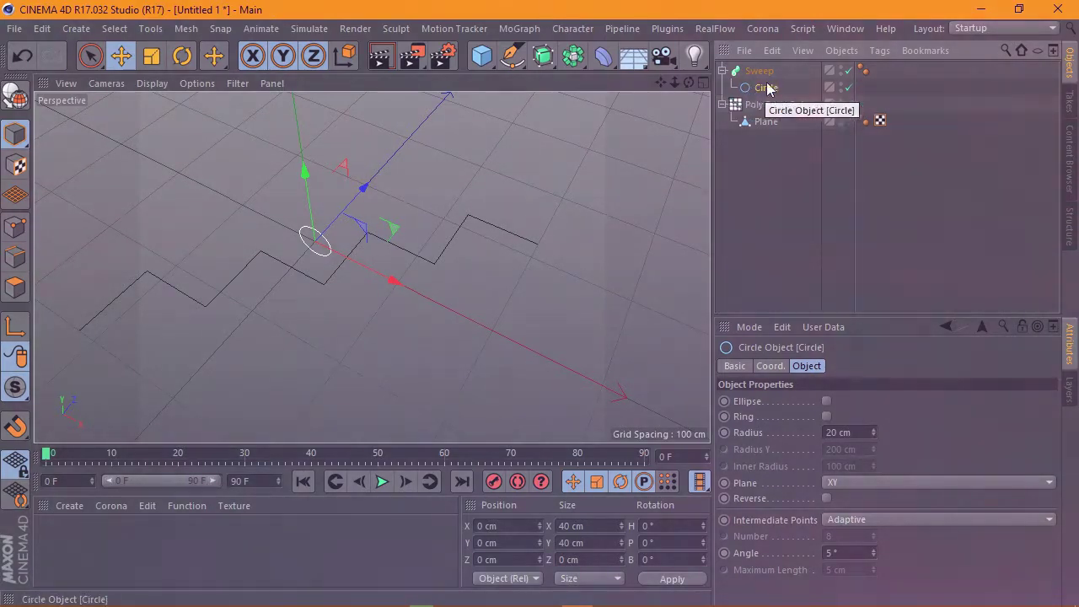
alt+drag(649, 170, 211, 257)
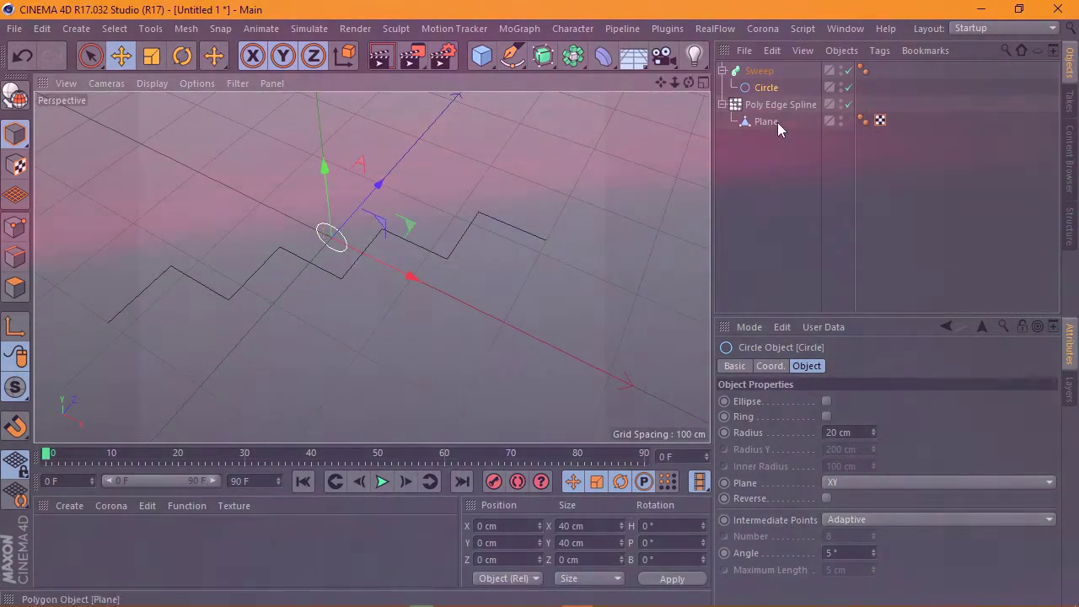
click(759, 105)
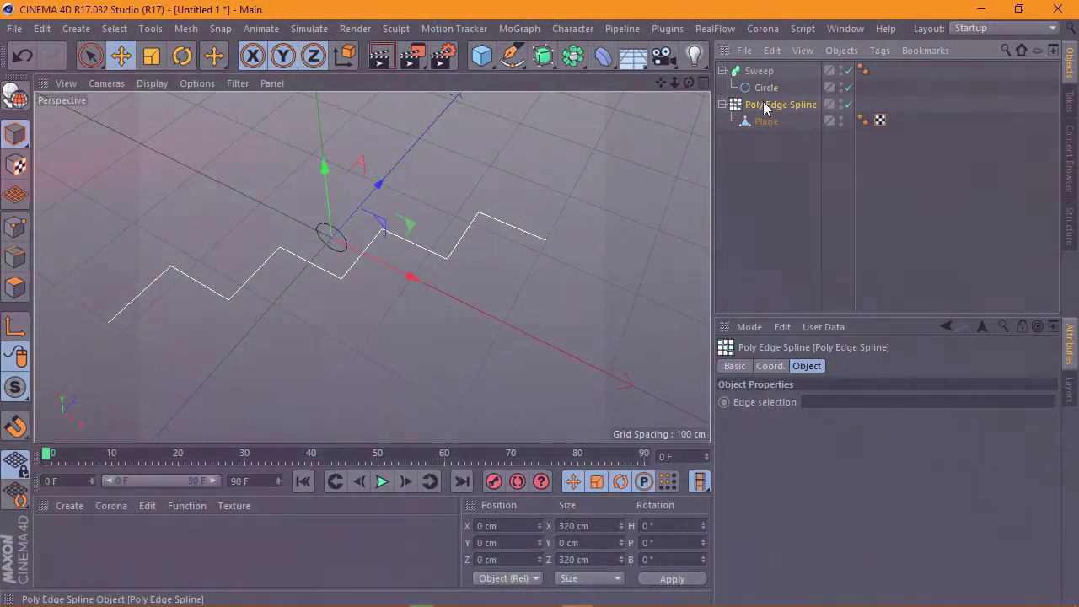
mouse_move(765, 108)
mouse_down()
mouse_move(780, 97)
mouse_move(767, 99)
mouse_up()
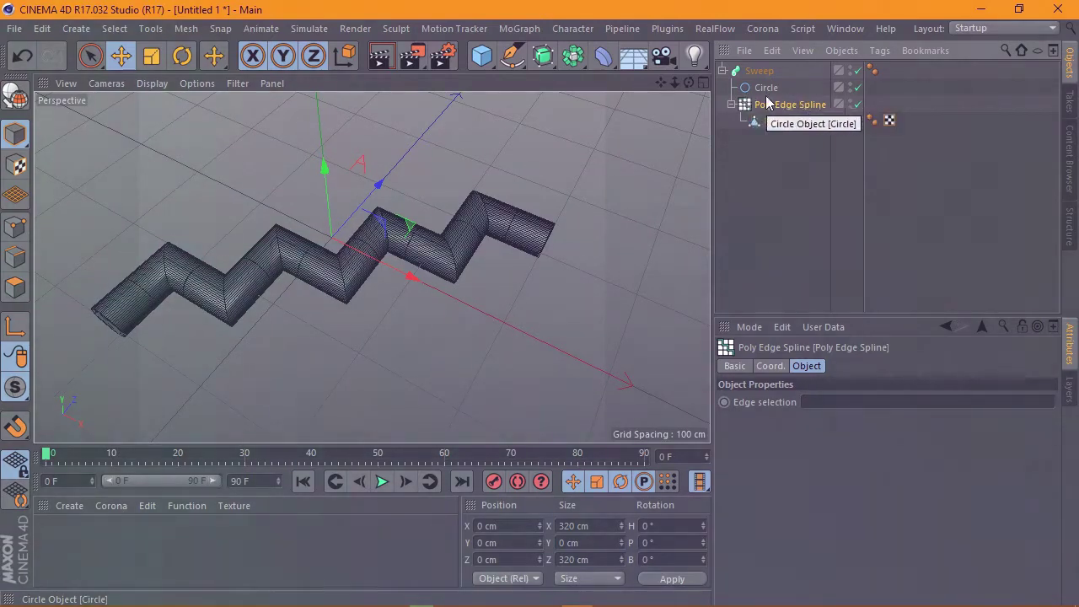
ctrl+click(775, 123)
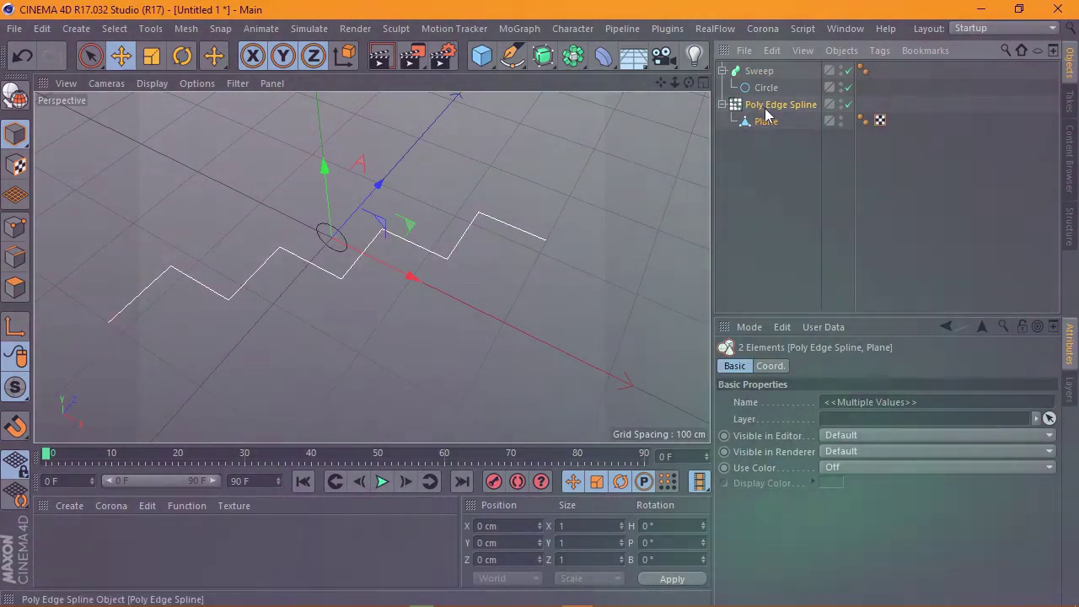
drag(754, 106, 756, 74)
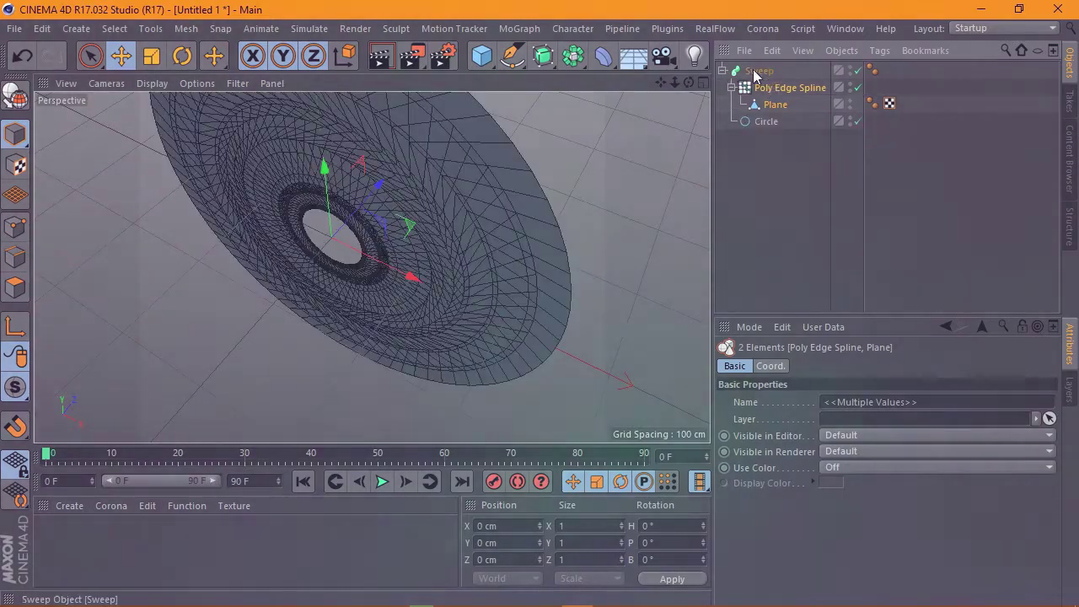
Step: Undo the last nesting and place the Circle above Poly Edge Spline in the Sweep
drag(688, 82, 561, 101)
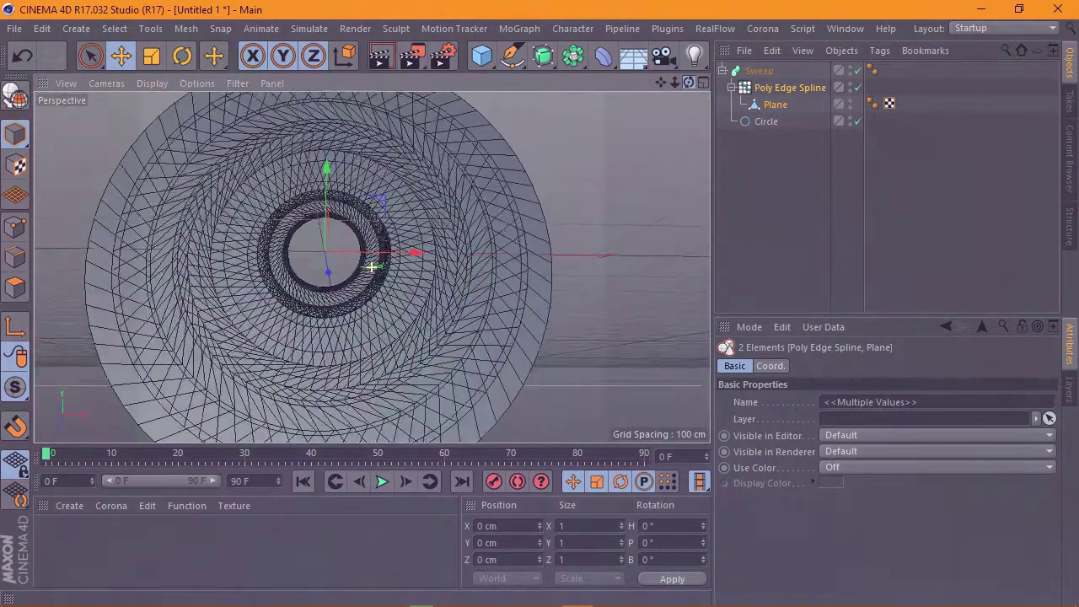
click(378, 57)
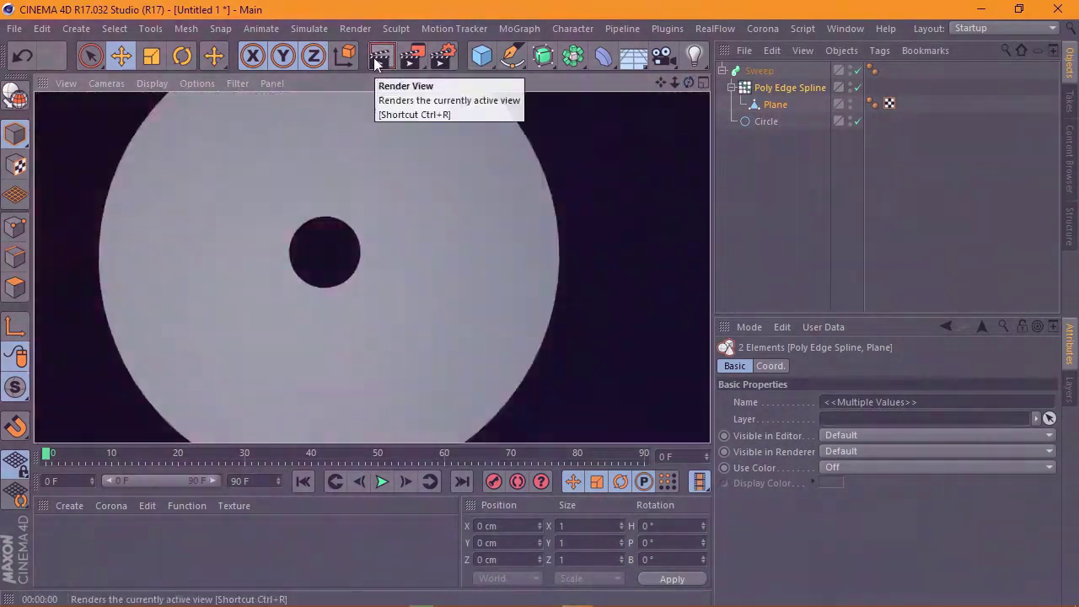
scroll(381, 247, down, 3)
click(44, 28)
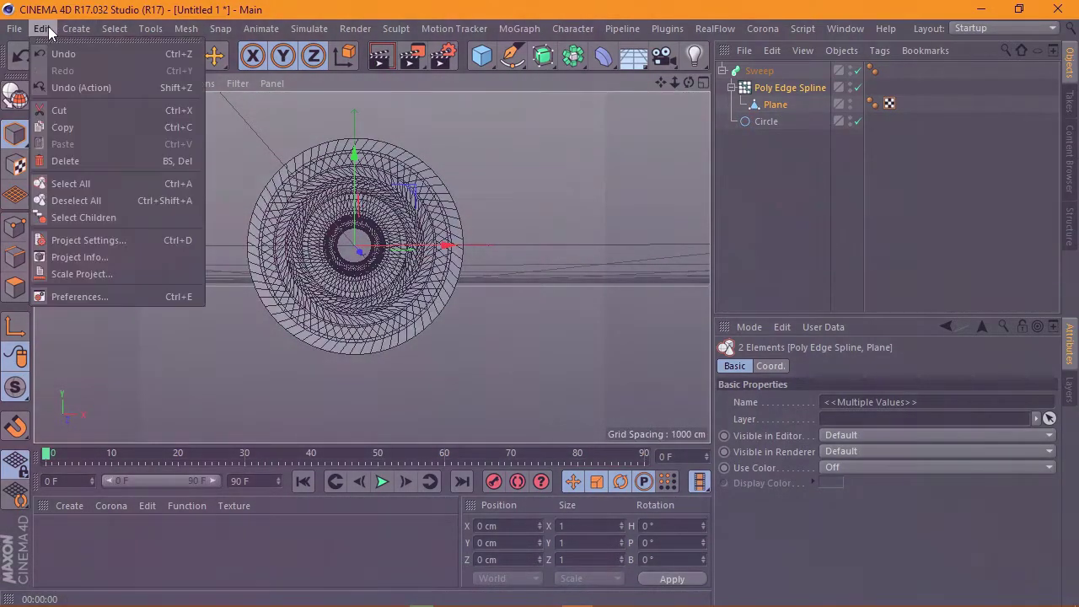
click(60, 54)
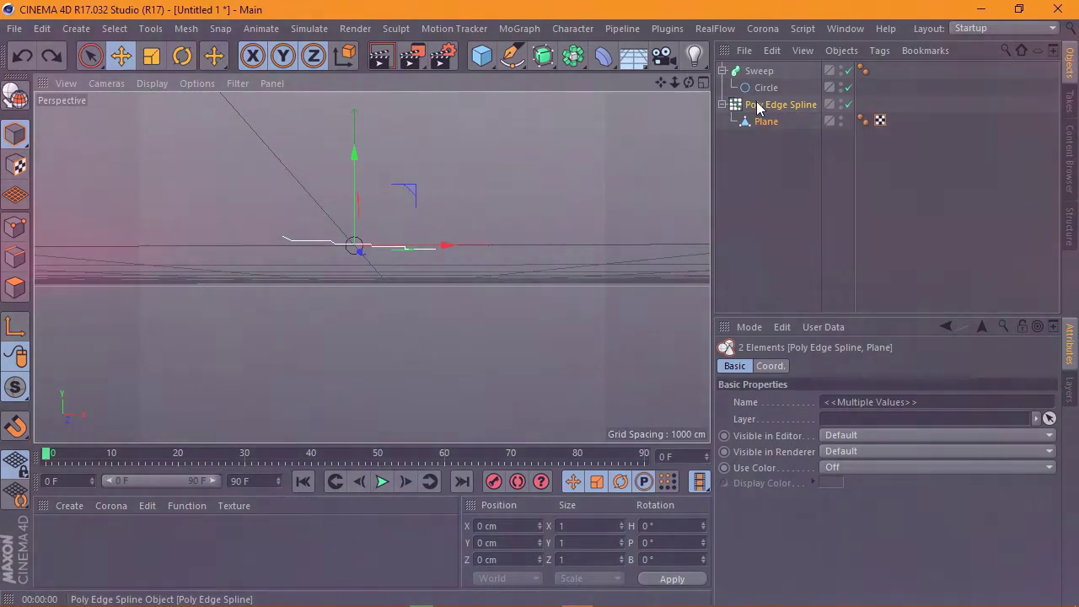
mouse_move(763, 104)
mouse_down()
mouse_move(740, 99)
mouse_move(762, 100)
mouse_up()
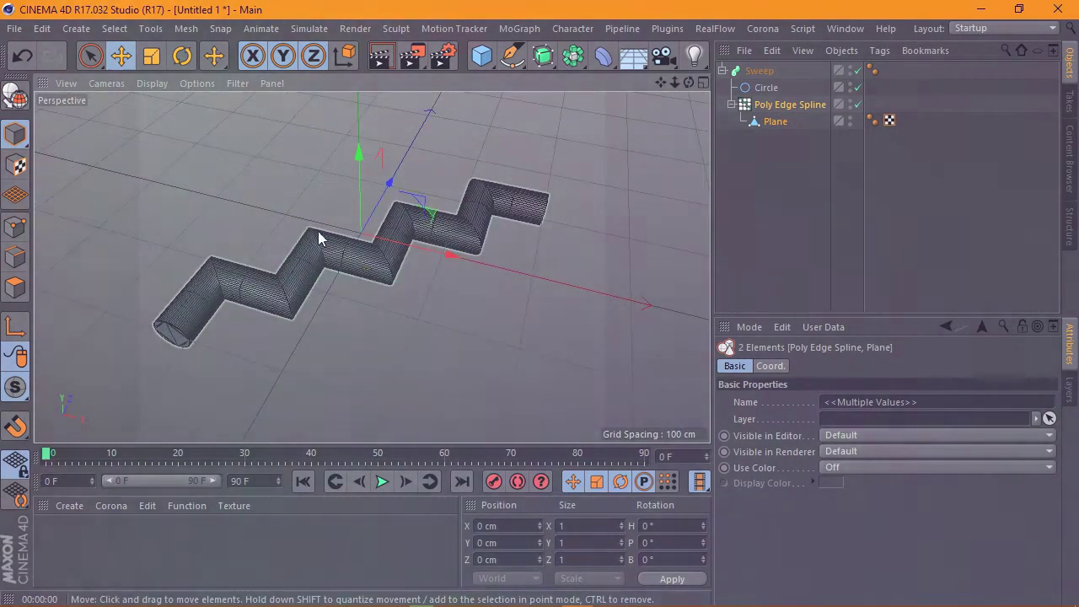
Step: Switch the viewport to Gouraud Shading and deselect all objects
click(152, 83)
click(163, 106)
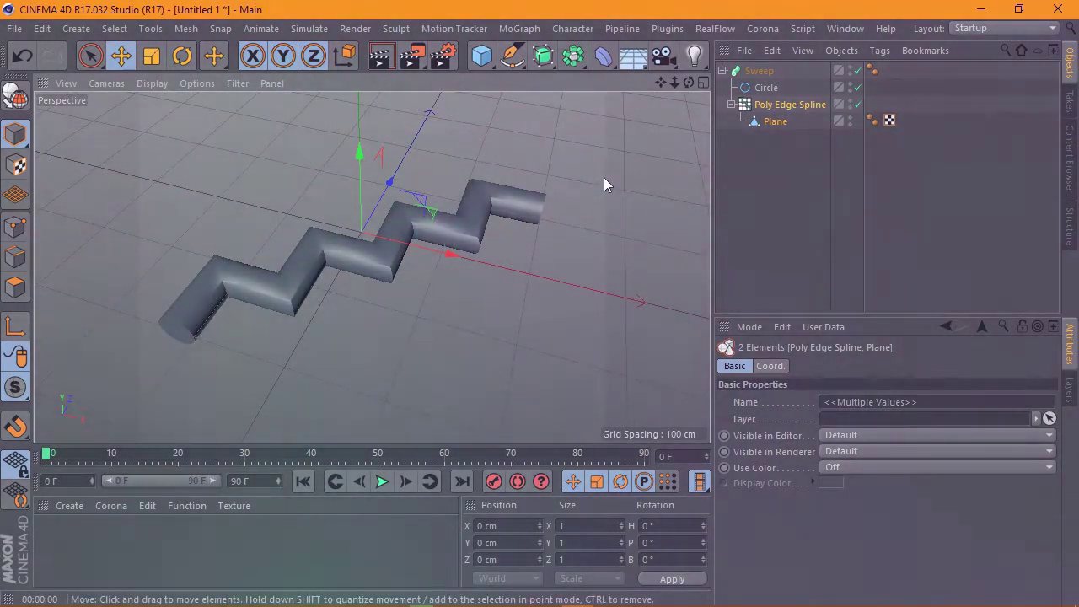
click(535, 293)
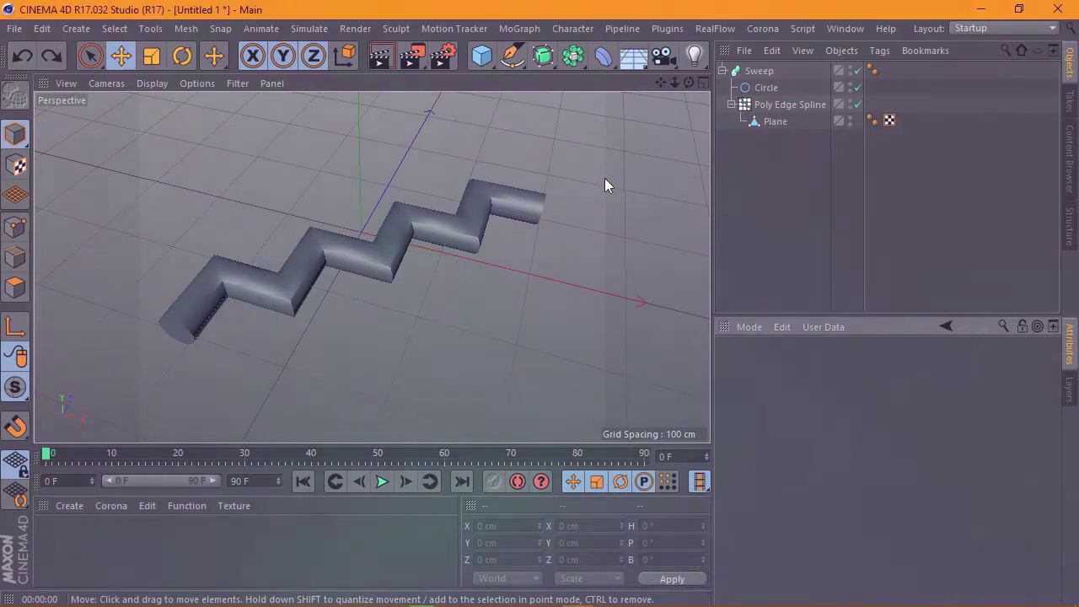
Step: Add a Formula deformer from the Deformer palette
click(758, 71)
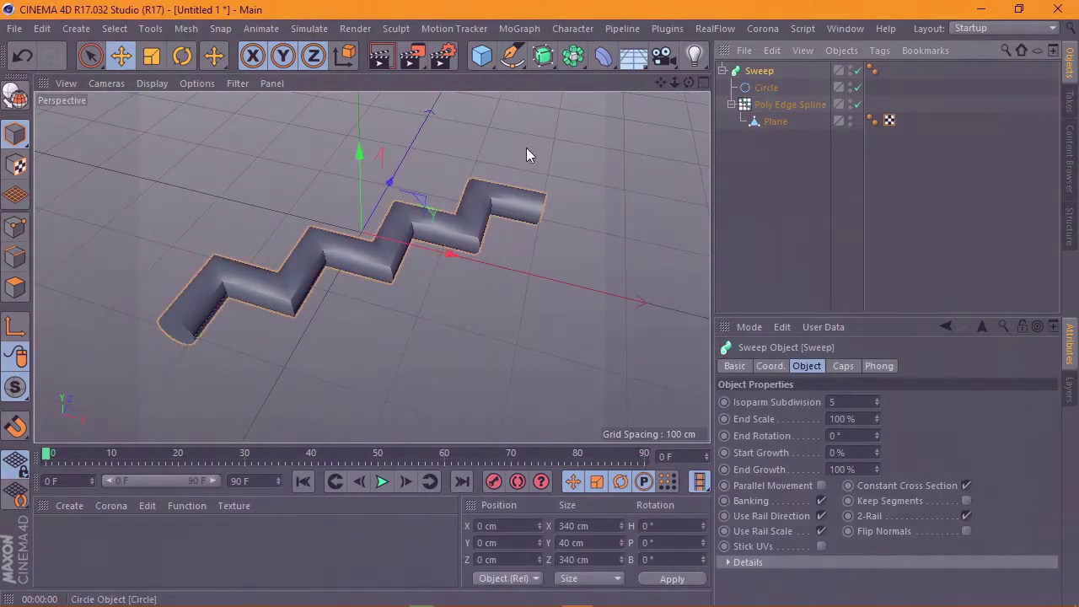
click(603, 56)
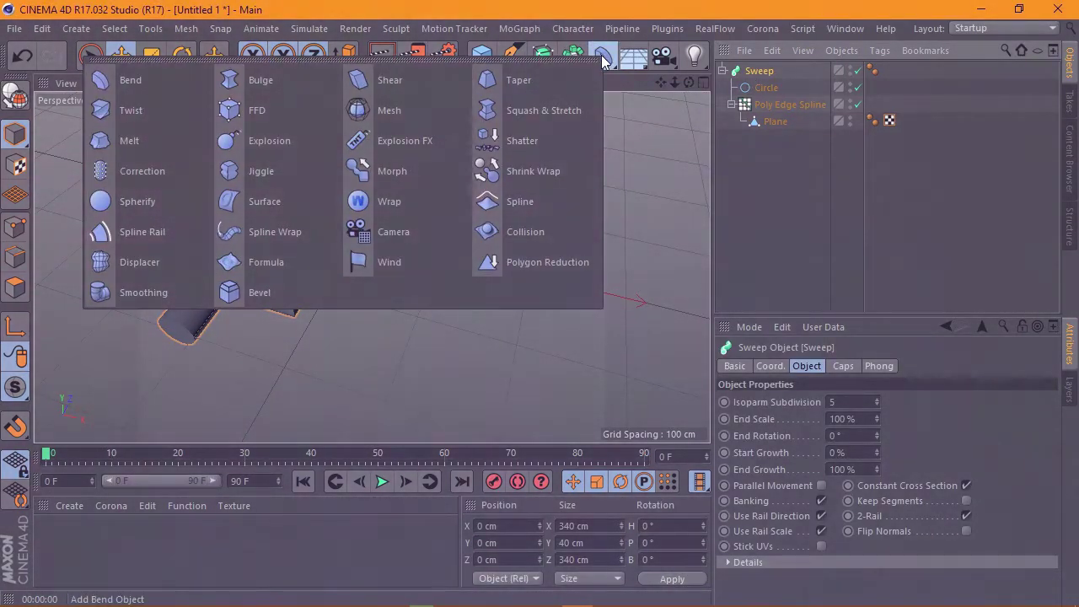
click(750, 153)
click(603, 55)
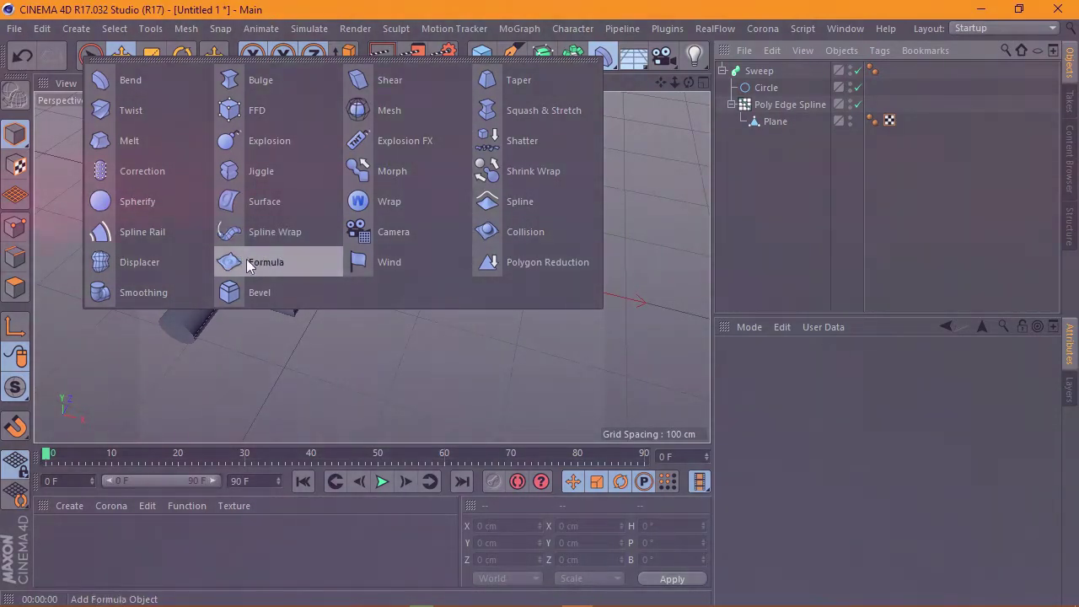
click(282, 262)
Step: Nest the Formula deformer under the Plane to make the tube wavy
scroll(421, 236, down, 2)
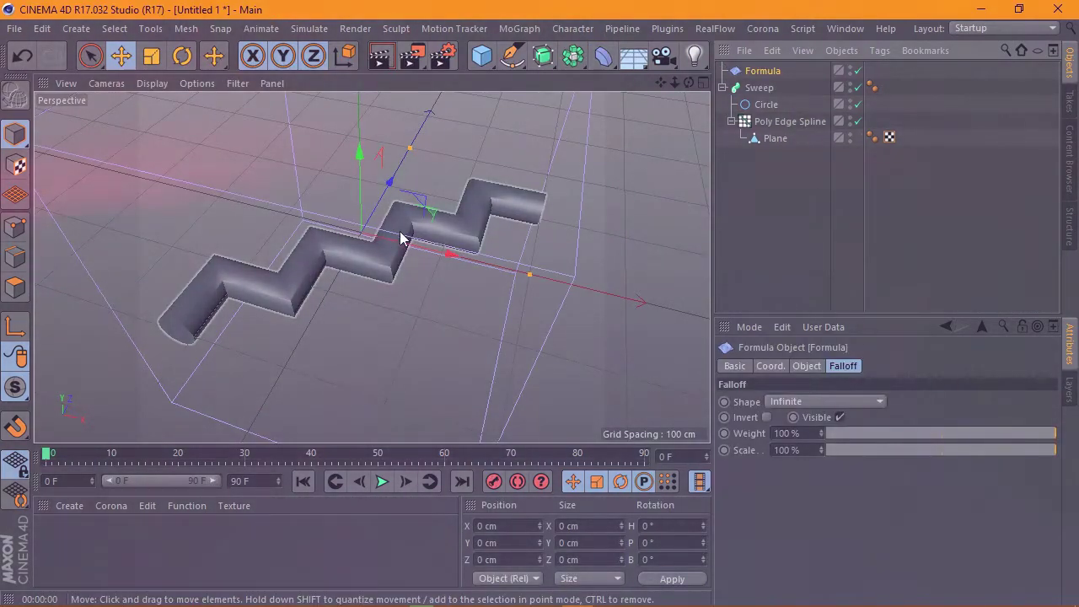
scroll(405, 233, down, 3)
drag(689, 81, 371, 266)
key(ctrl+shift+z)
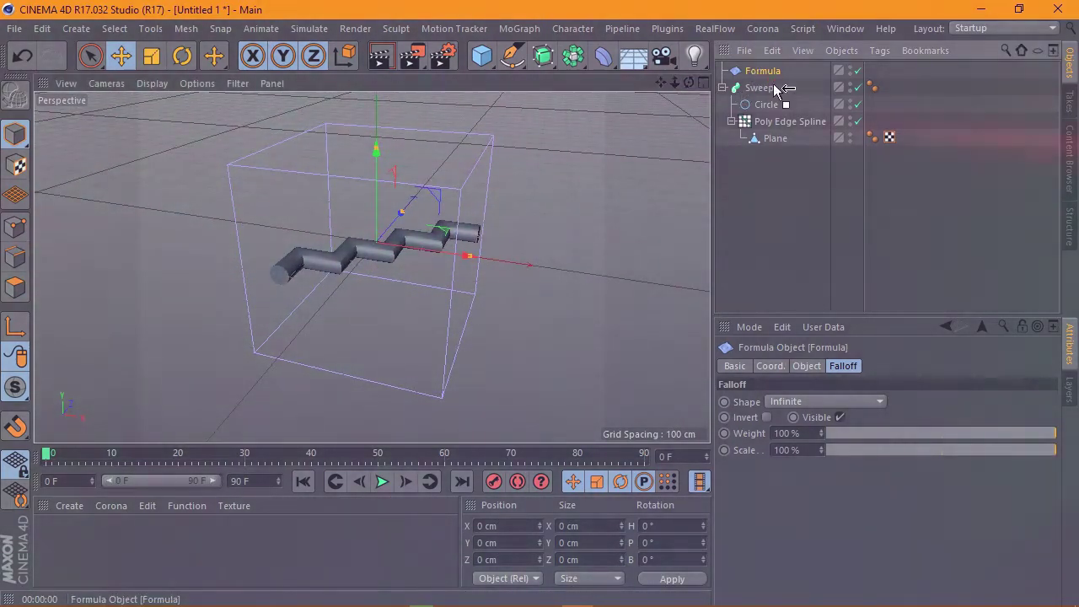
drag(778, 88, 778, 145)
drag(785, 146, 783, 148)
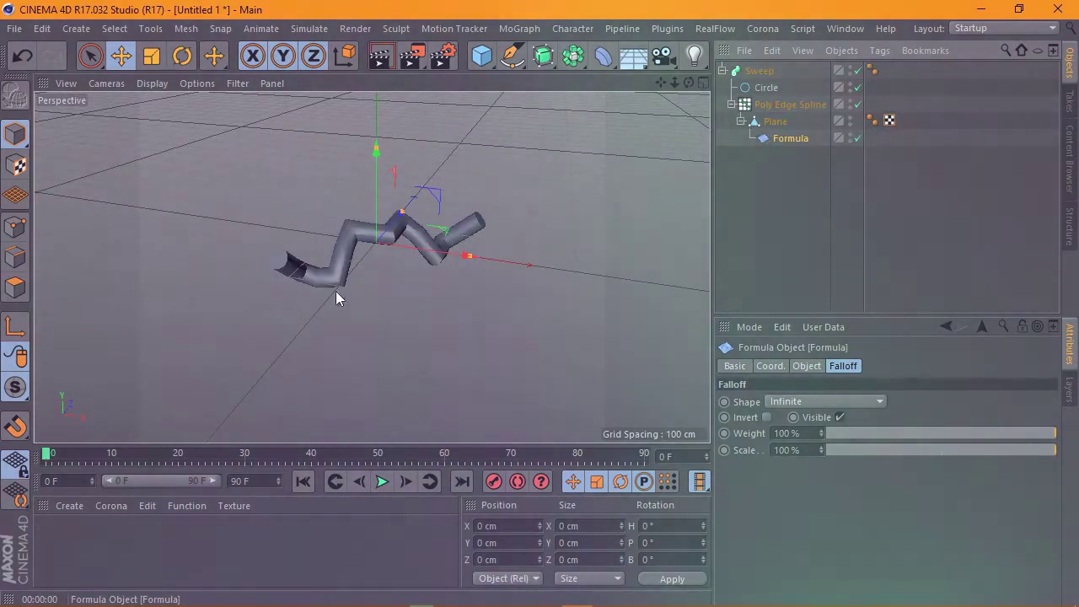
Step: Drag the Formula deformer along X to about -24 cm
scroll(427, 244, up, 3)
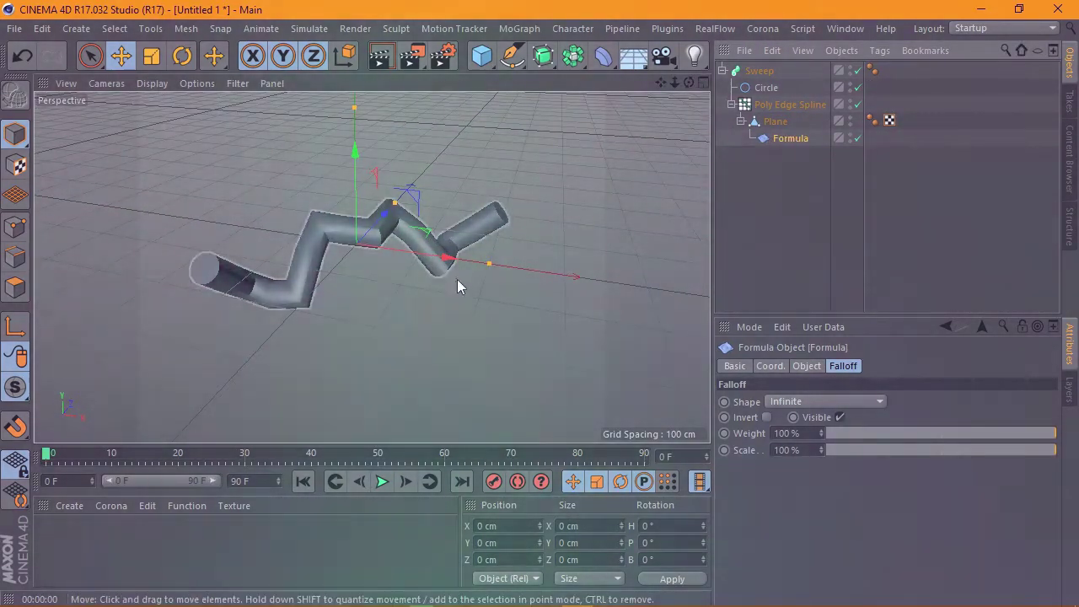
mouse_move(455, 258)
mouse_down()
mouse_move(663, 269)
mouse_move(549, 275)
mouse_move(354, 250)
mouse_up()
drag(265, 243, 412, 251)
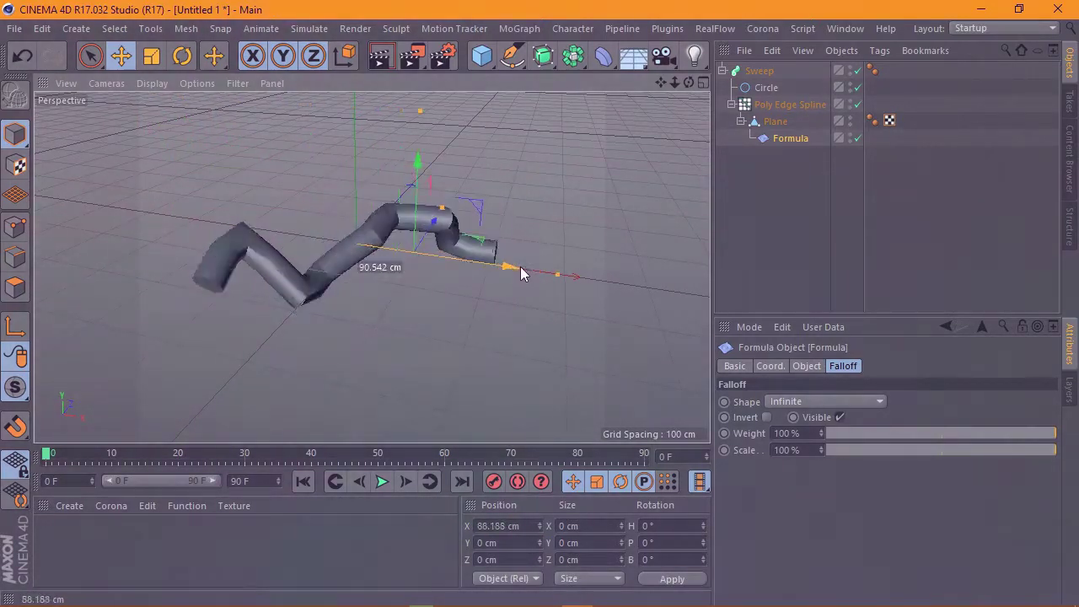
drag(521, 266, 405, 253)
drag(688, 81, 657, 101)
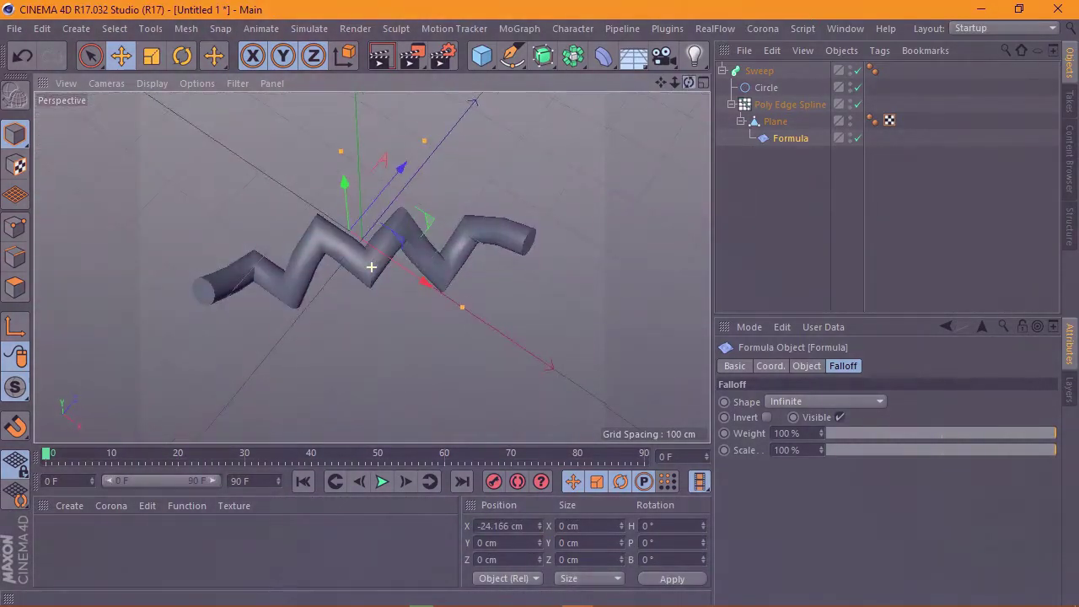
alt+drag(371, 266, 371, 267)
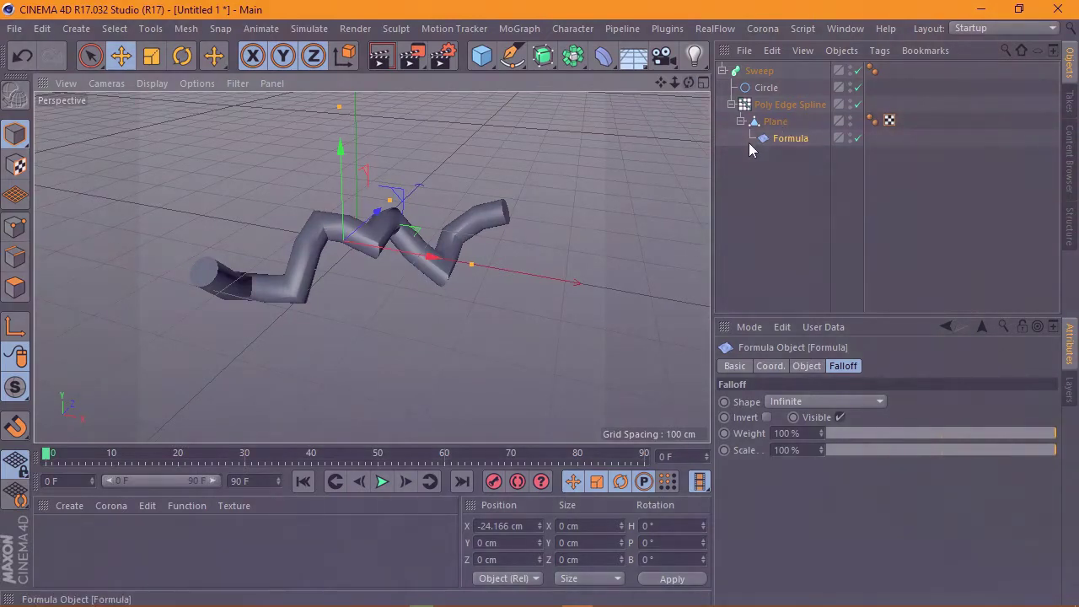
Step: Select the Sweep and enlarge the attributes panel to show its settings
click(768, 89)
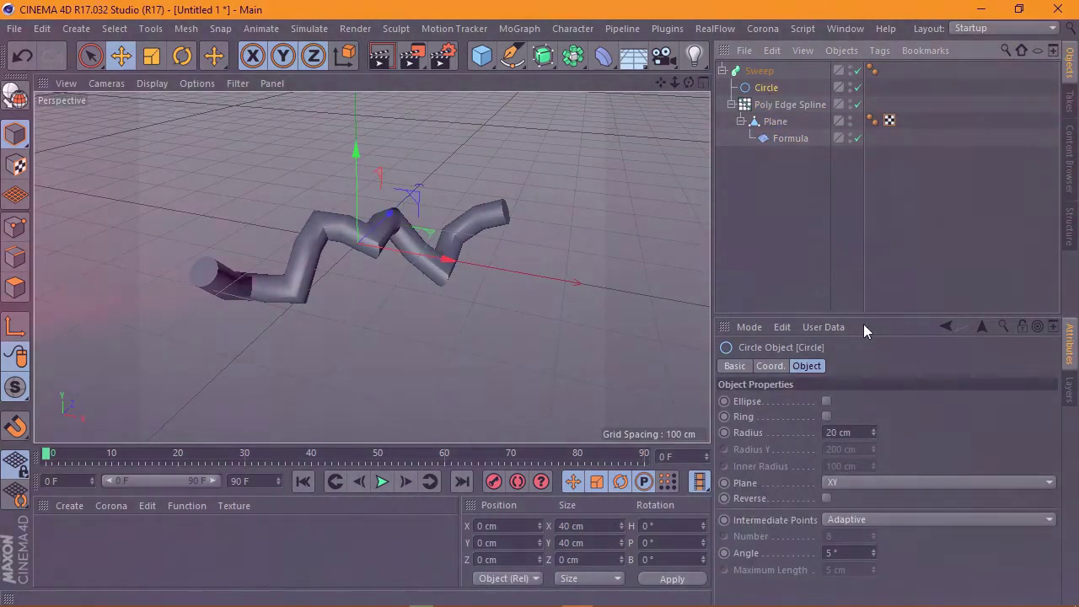
click(758, 71)
alt+drag(371, 267, 371, 266)
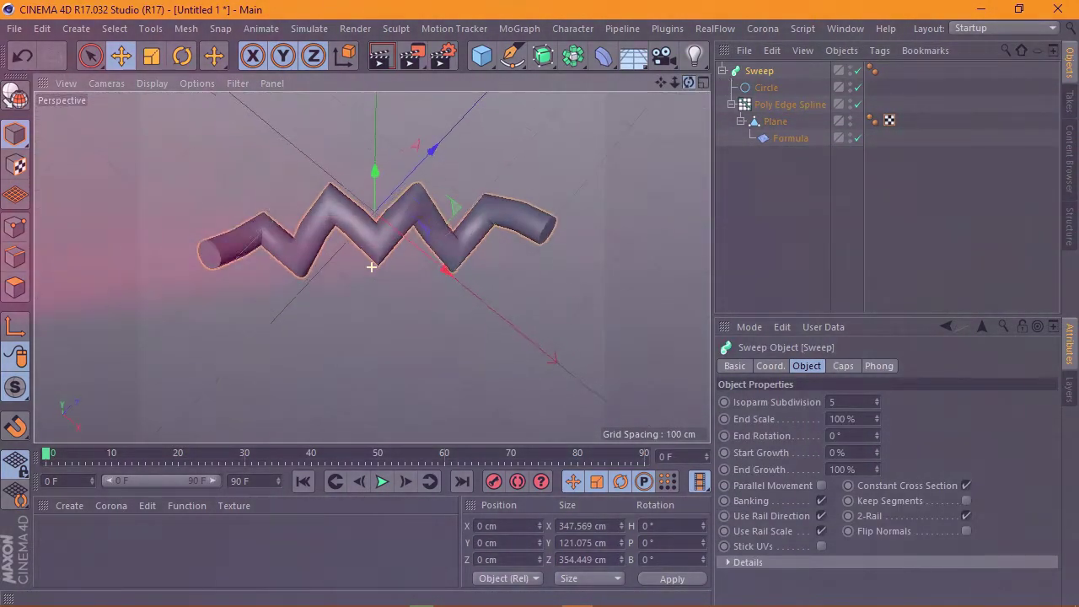
drag(689, 83, 690, 87)
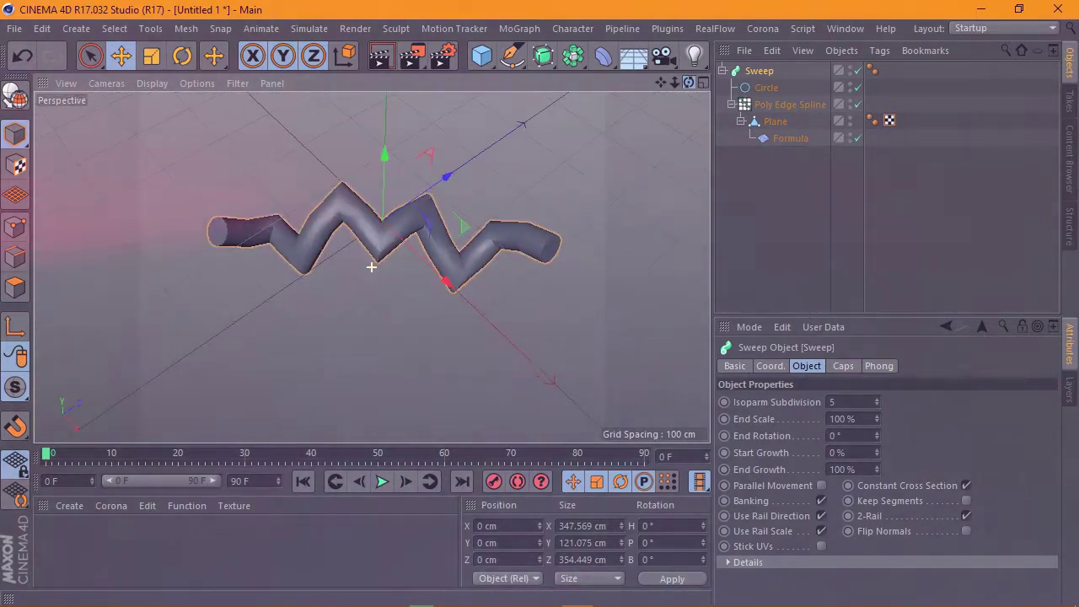
drag(897, 325, 896, 233)
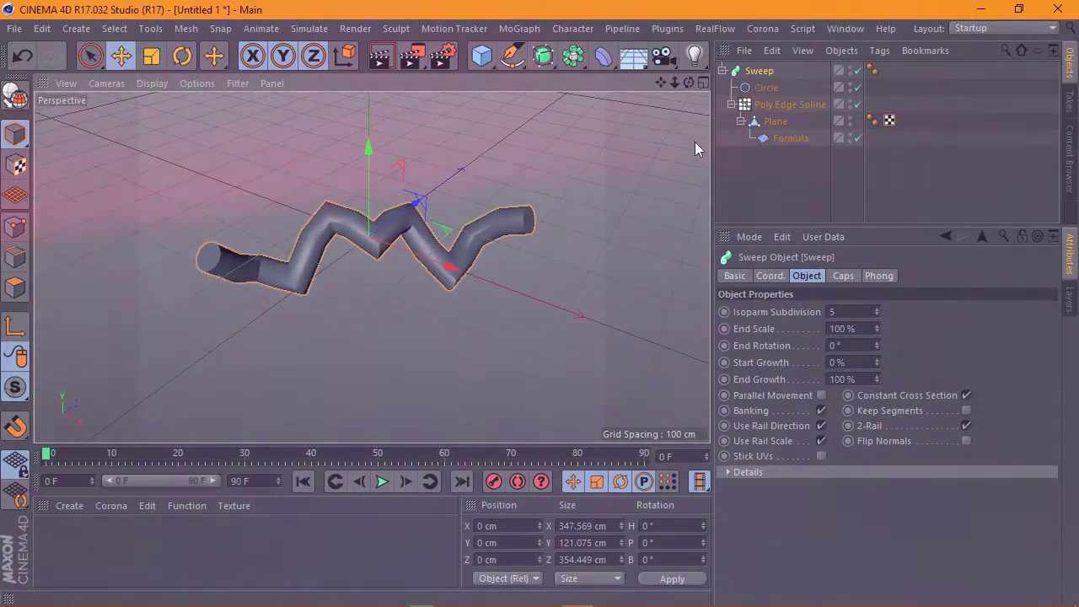
drag(689, 82, 692, 81)
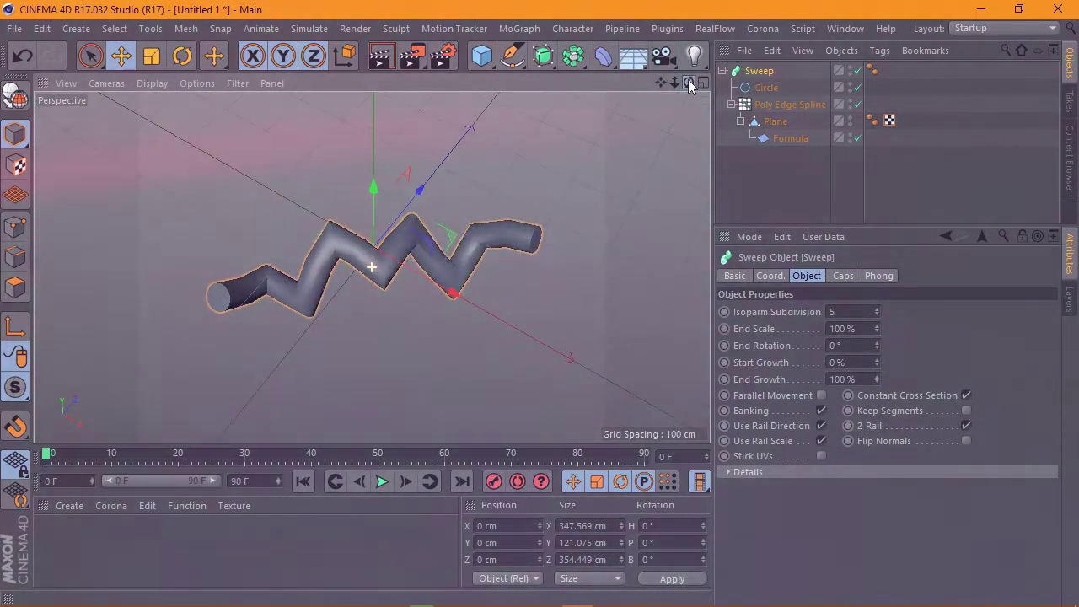
Step: Set the Sweep's start cap to Fillet in the Caps tab
click(844, 276)
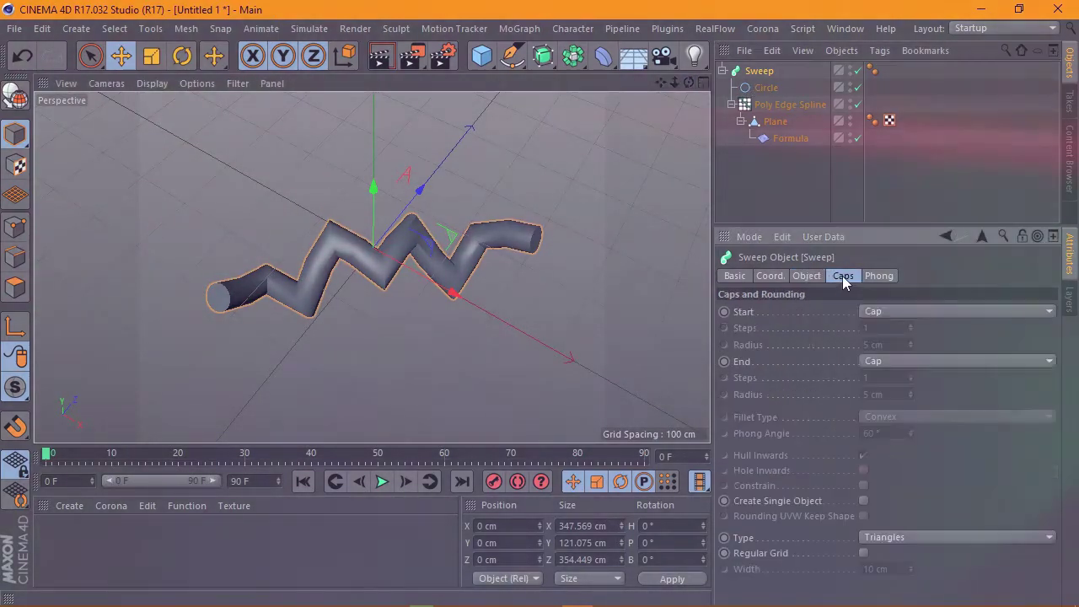
click(904, 379)
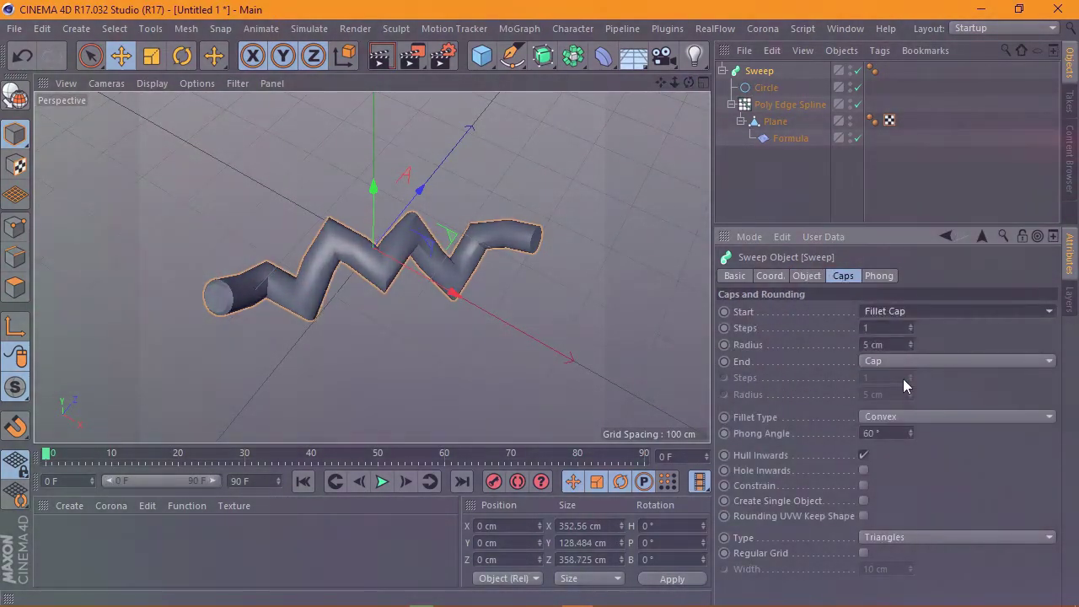
drag(910, 325, 910, 320)
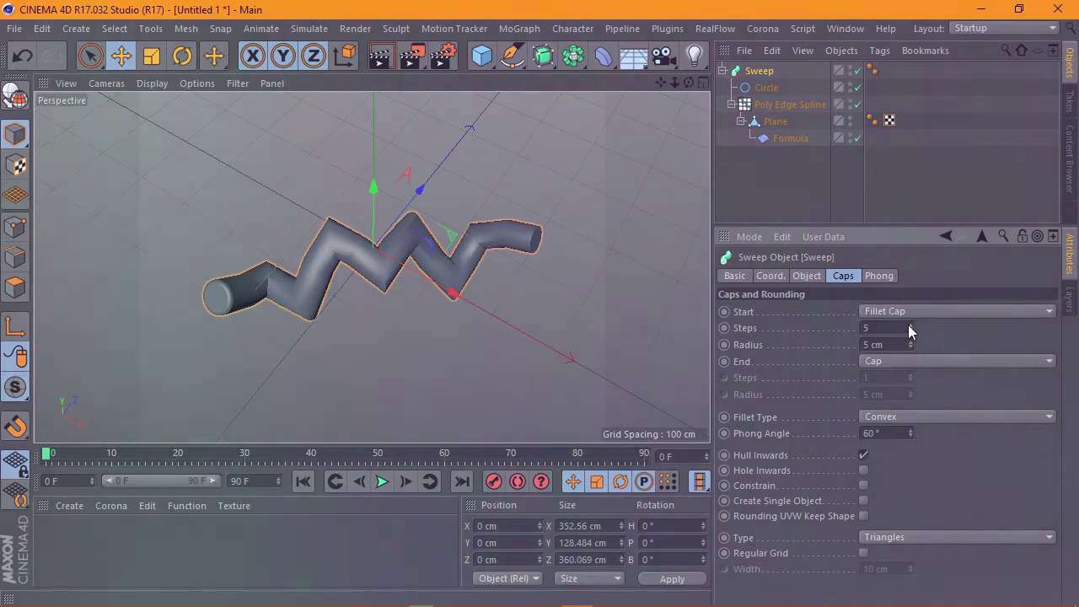
click(931, 312)
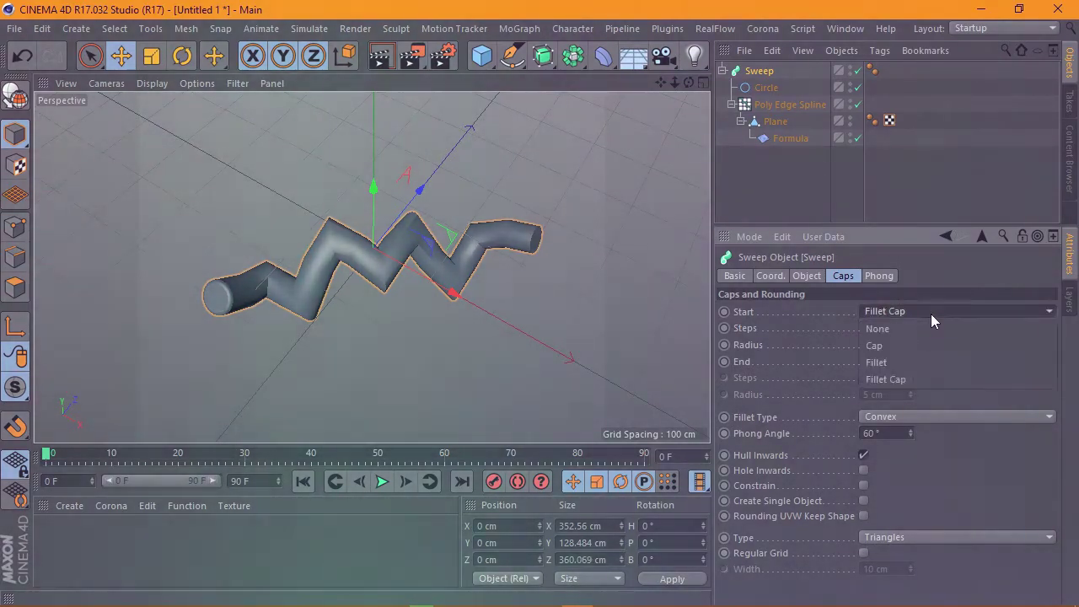
click(915, 348)
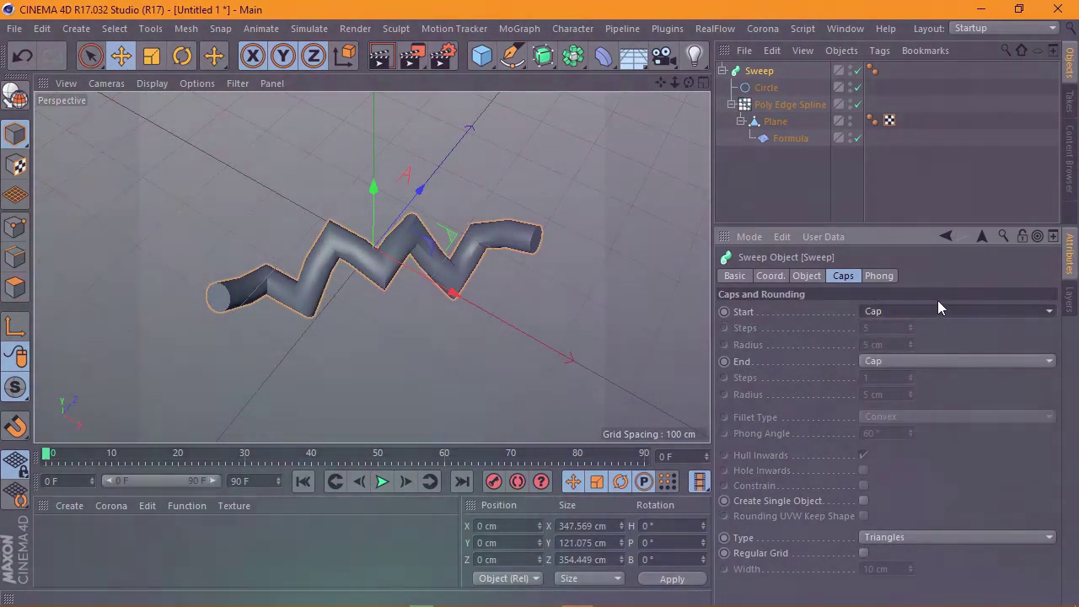
click(939, 308)
click(921, 364)
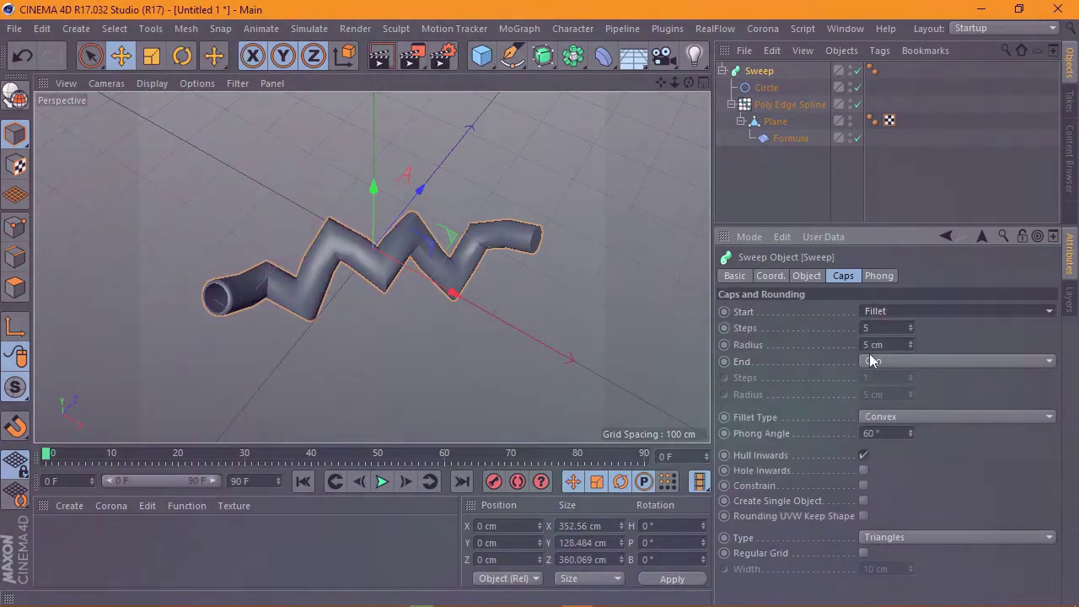
drag(691, 82, 371, 267)
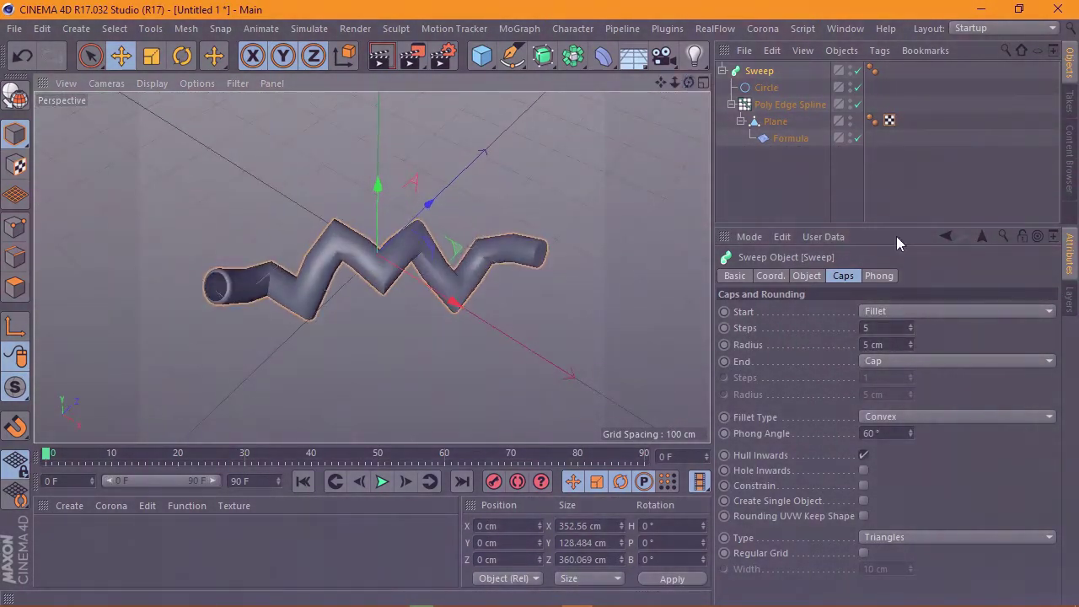
Step: Set the end cap to Fillet and give both fillets 20 steps and 20 cm radius
click(908, 357)
click(908, 410)
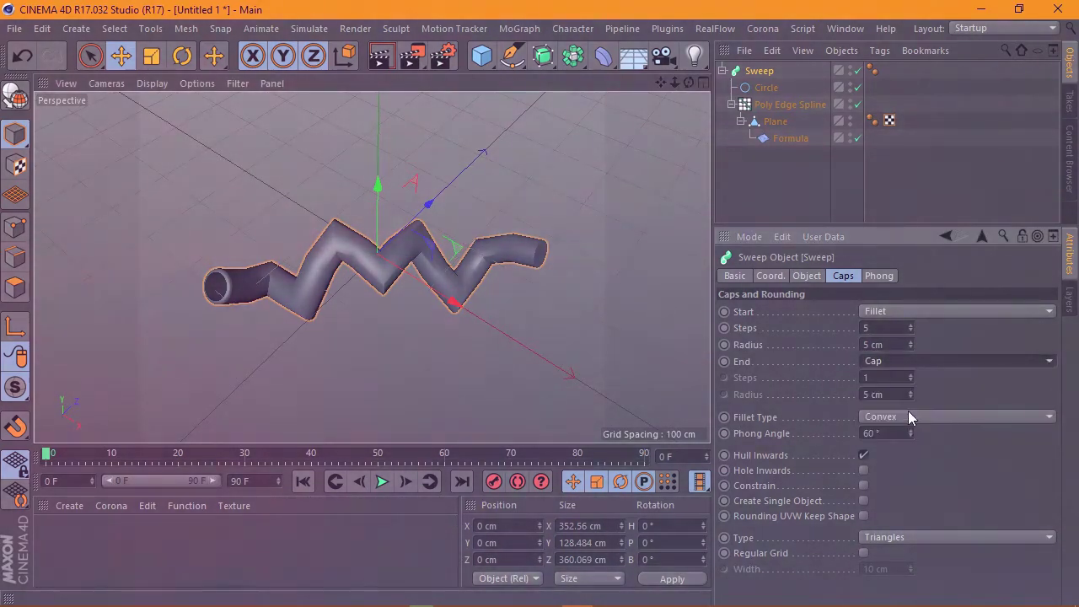
drag(910, 394, 910, 363)
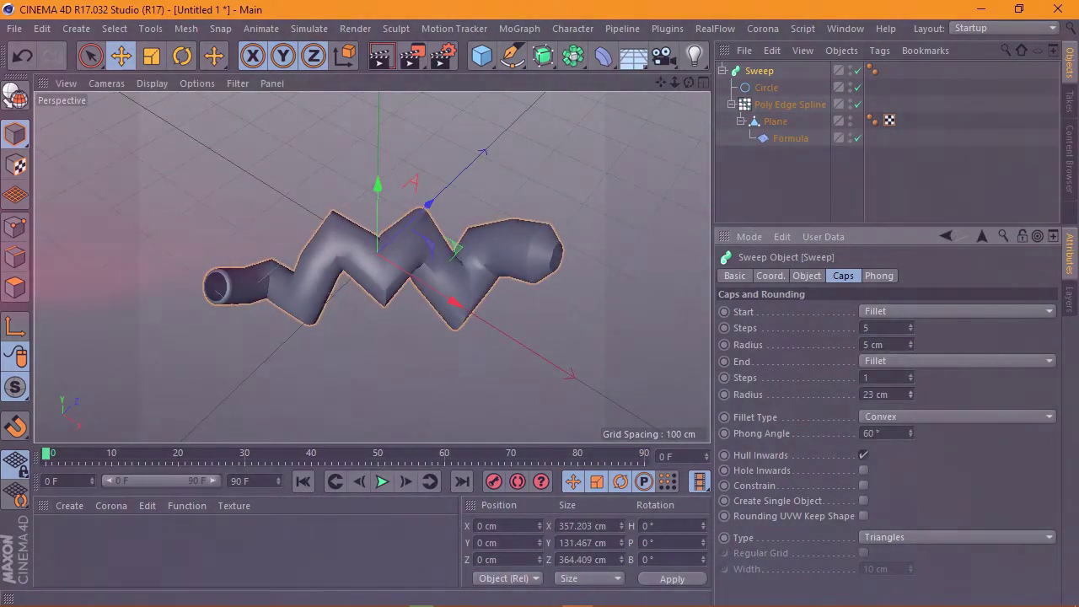
double_click(882, 394)
text(2)
text(0)
double_click(882, 377)
text(20)
key(Return)
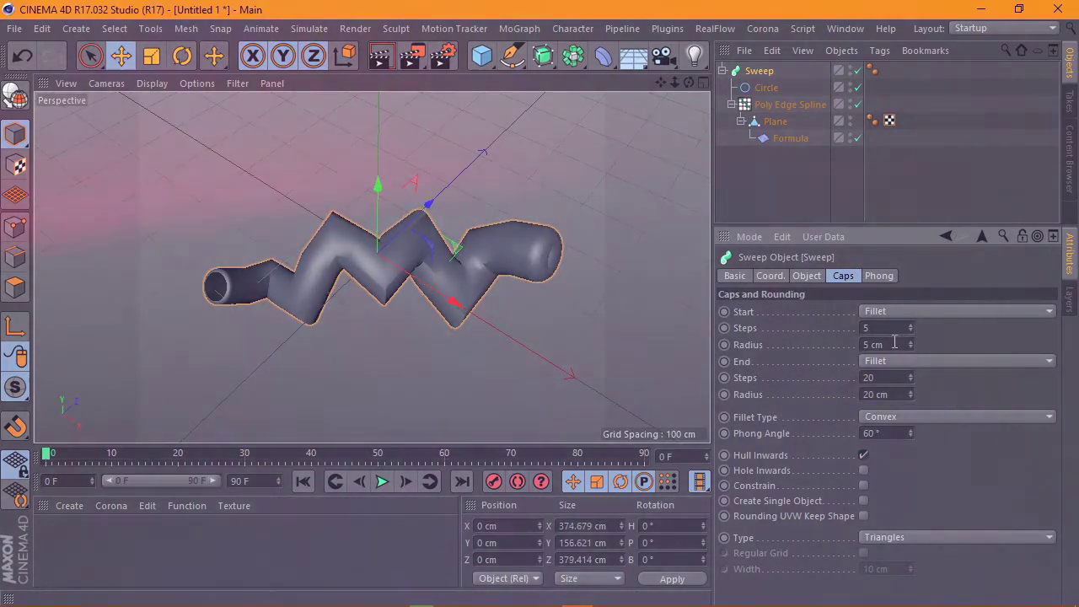
double_click(877, 327)
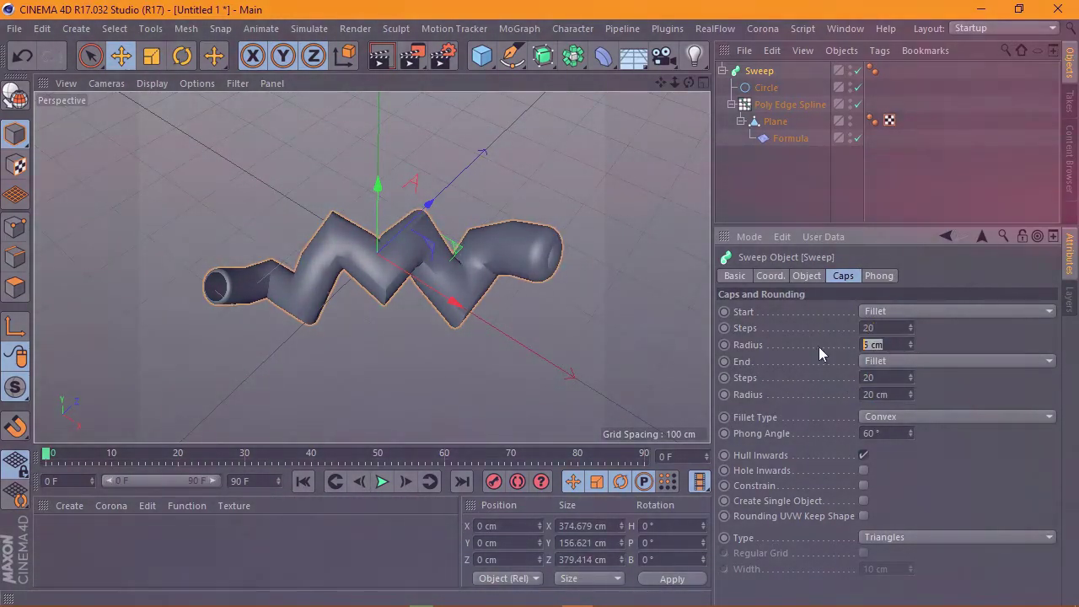
text(20)
key(Return)
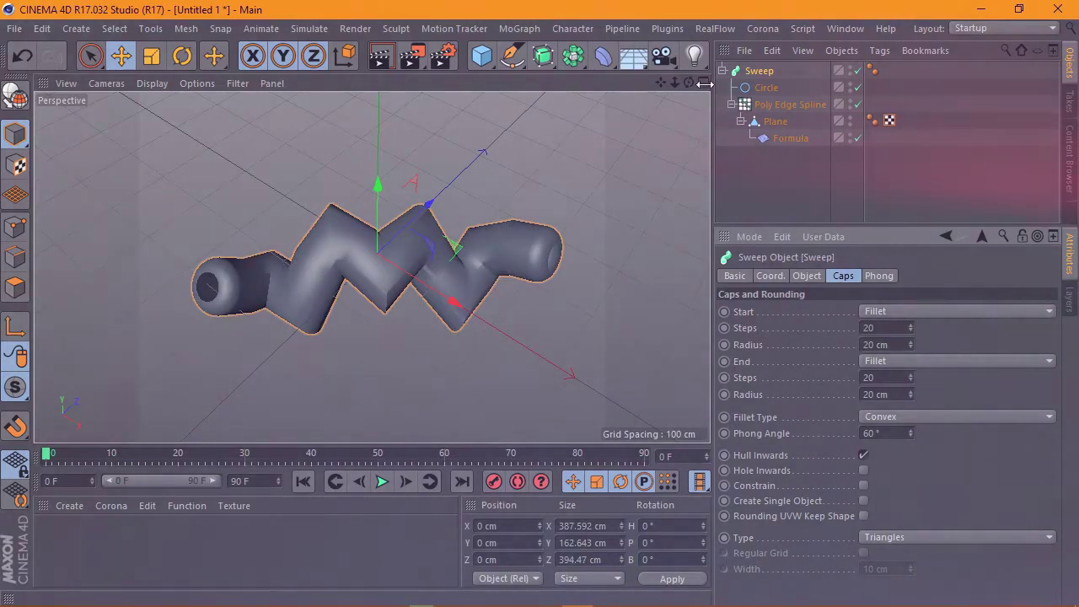
drag(705, 83, 371, 267)
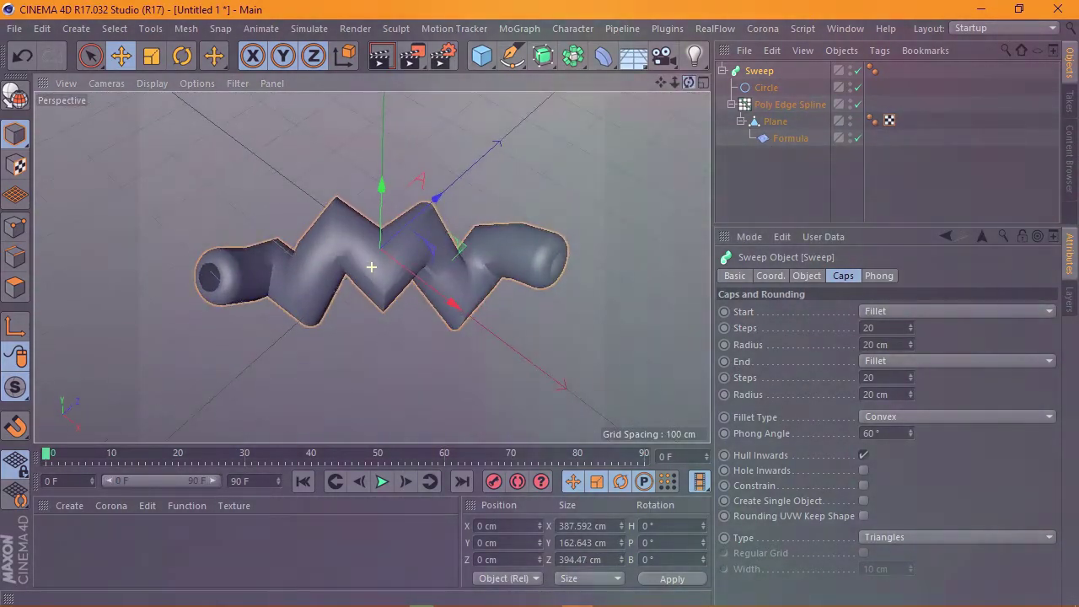
Step: Scale the Circle profile up to about 55 cm to thicken the tube
click(766, 87)
click(152, 56)
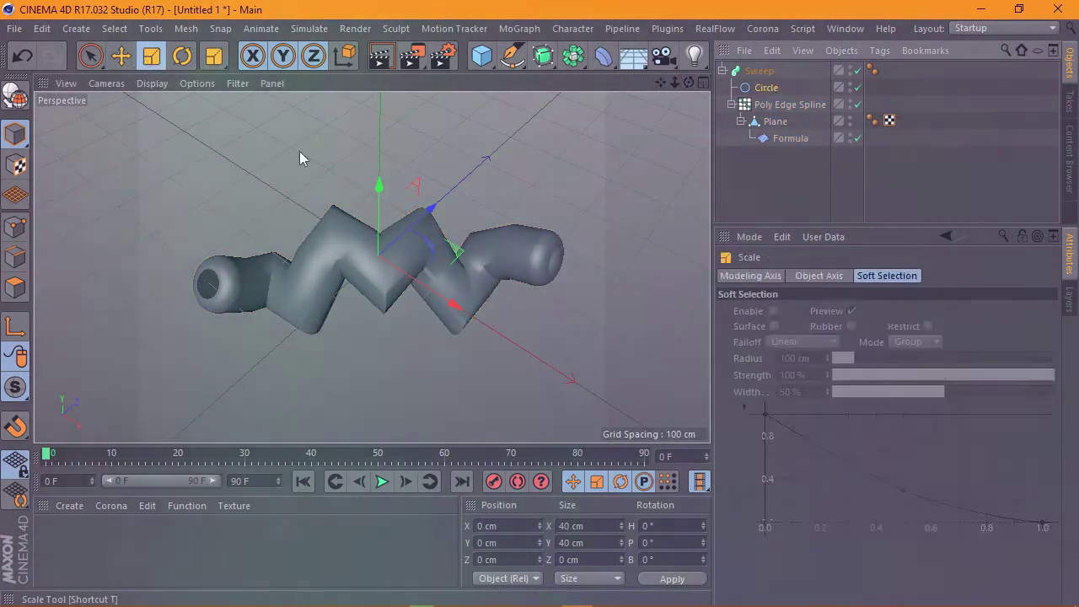
drag(299, 159, 460, 212)
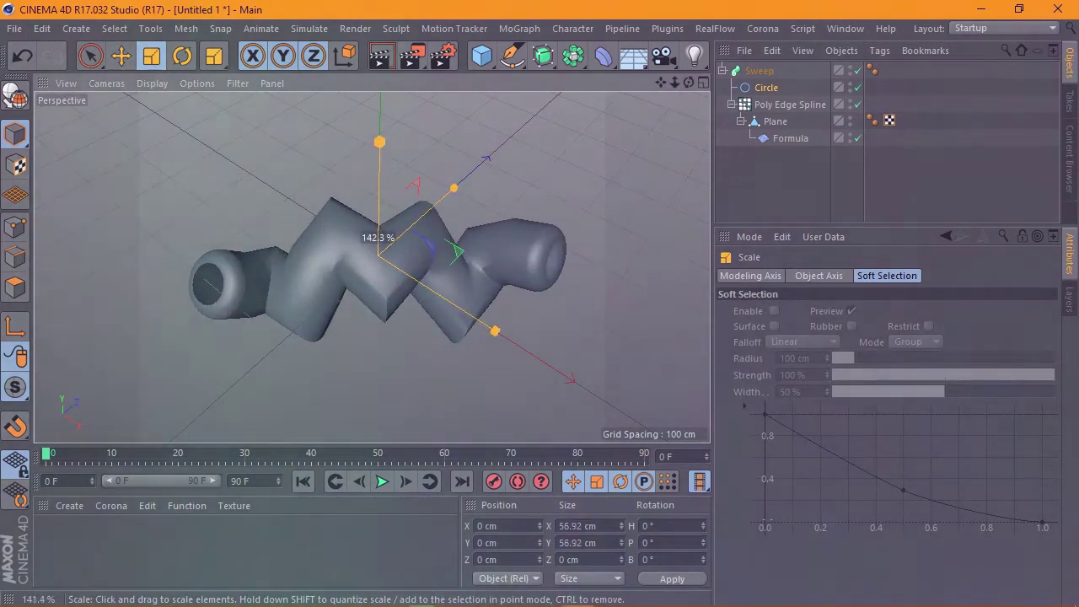
mouse_move(689, 83)
mouse_down()
mouse_move(371, 266)
mouse_move(407, 205)
mouse_up()
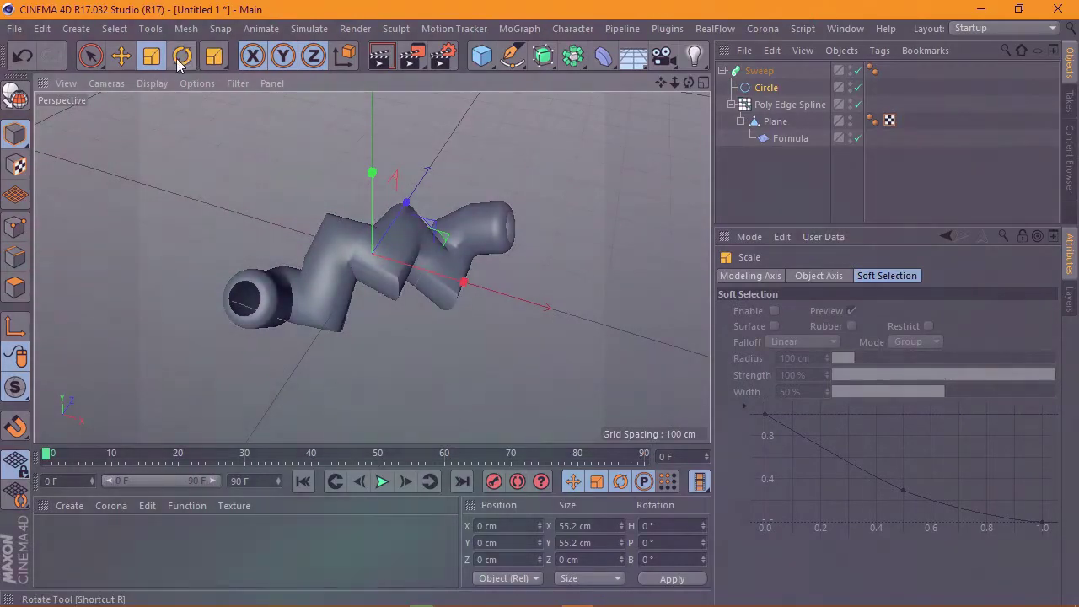
Step: Slide the Formula deformer along X to reshape the tube
click(121, 58)
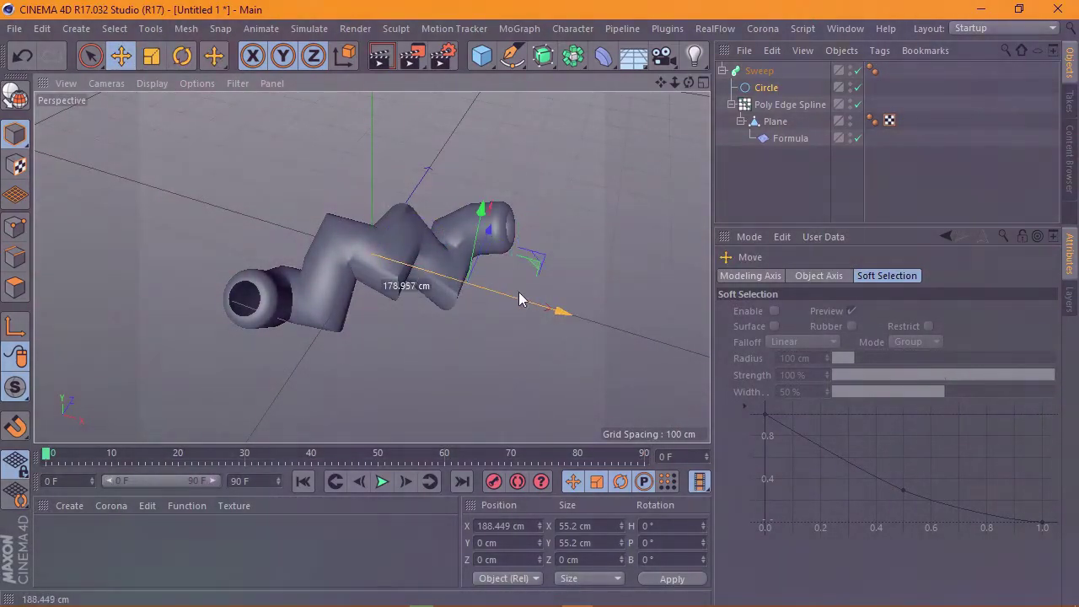
click(790, 138)
mouse_move(445, 275)
mouse_down()
mouse_move(399, 264)
mouse_move(627, 316)
mouse_move(521, 274)
mouse_up()
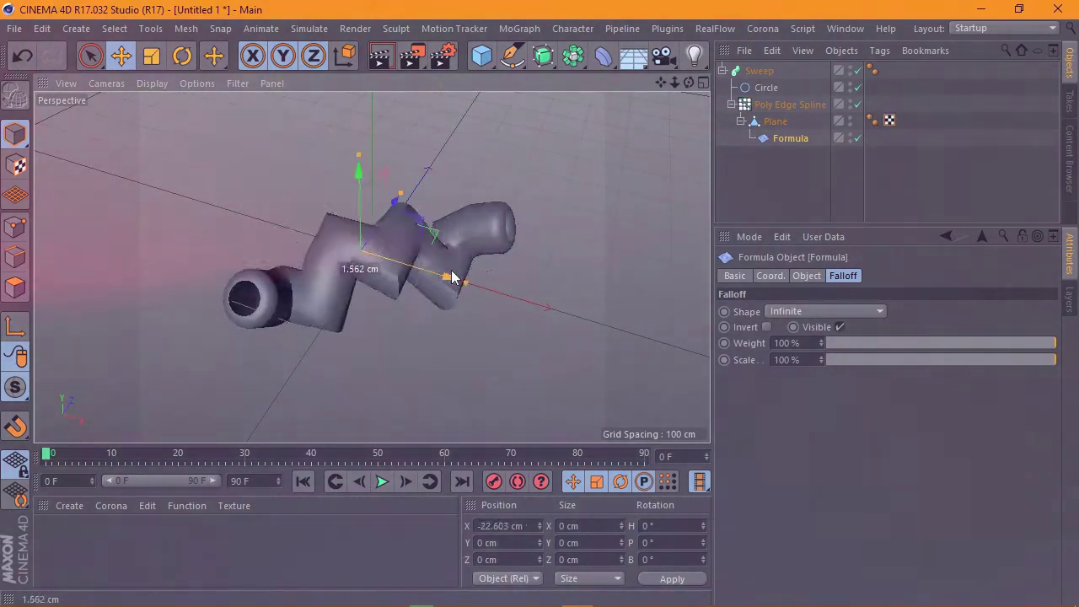
Step: Shrink the Circle profile to a 9.605 cm radius
click(762, 88)
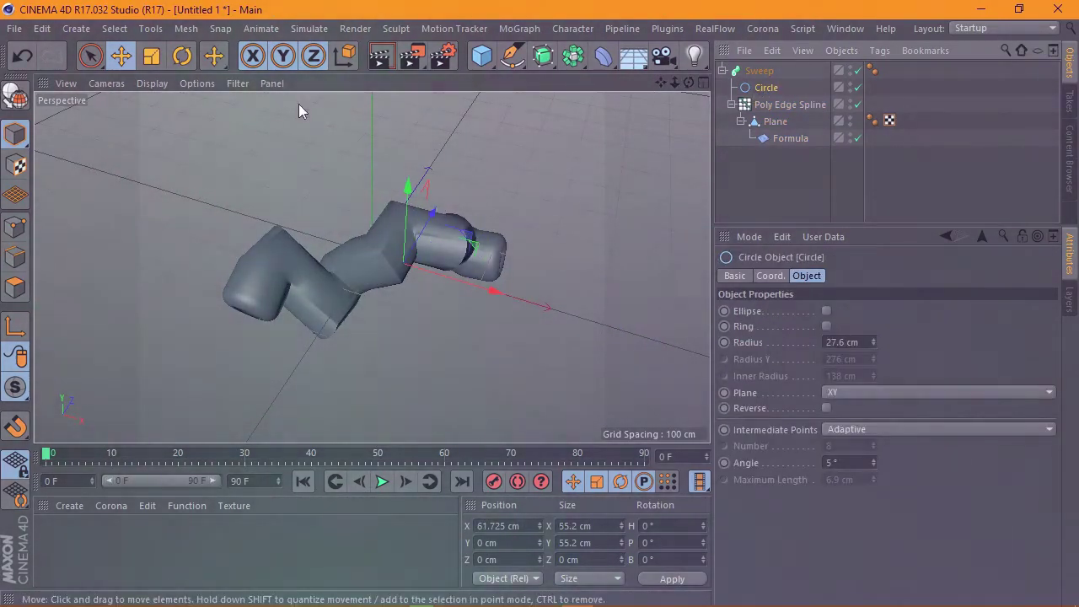
click(151, 55)
mouse_move(508, 198)
mouse_down()
mouse_move(299, 244)
mouse_move(71, 273)
mouse_up()
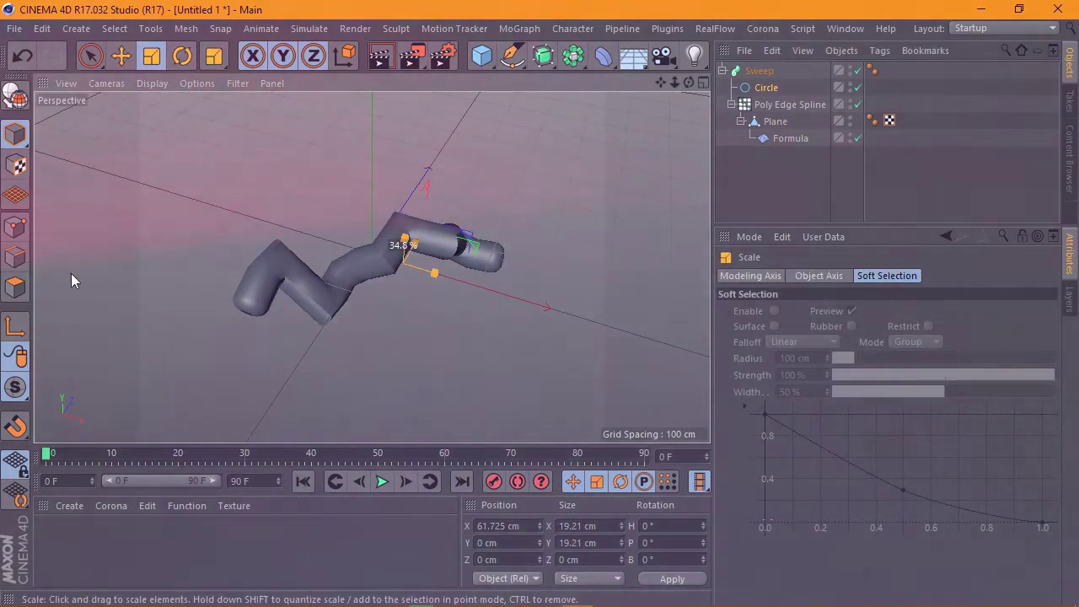
click(762, 88)
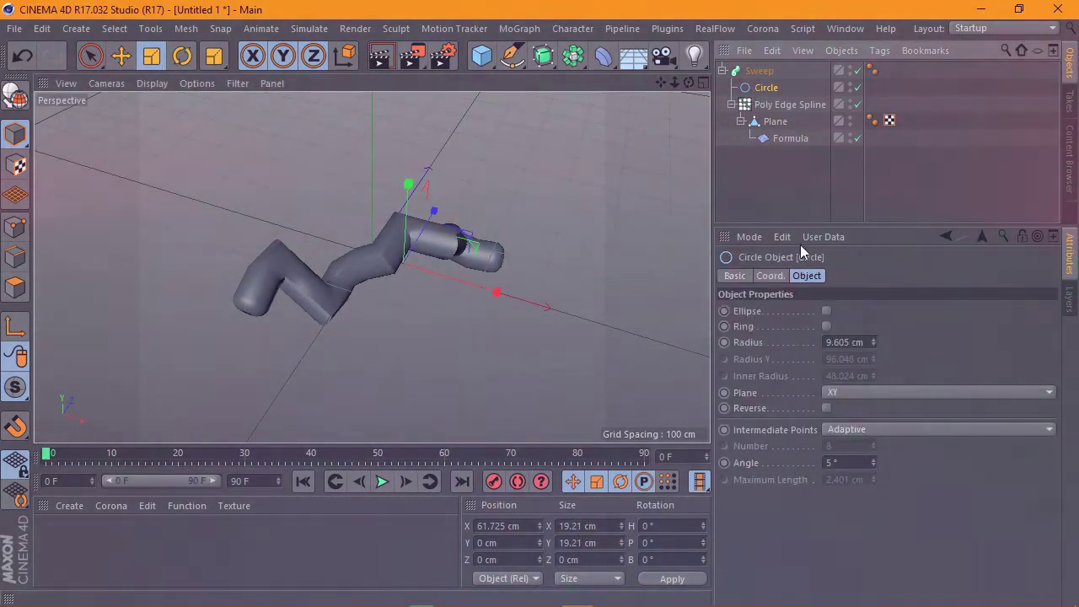
Step: Give the Sweep's start and end caps 2 steps and a 2 cm fillet radius
click(759, 71)
click(844, 276)
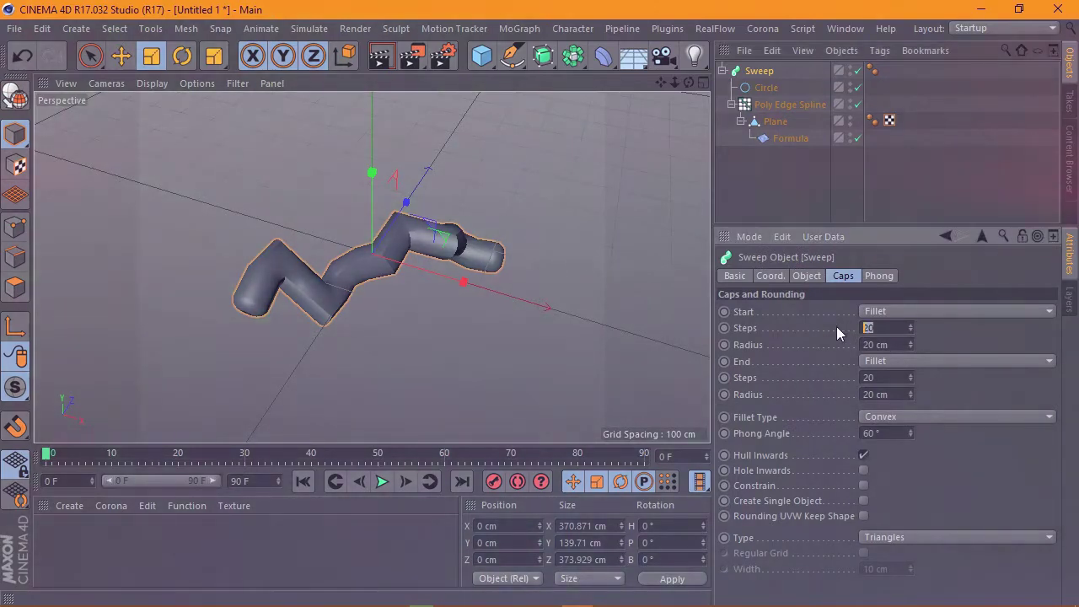
text(2)
key(Tab)
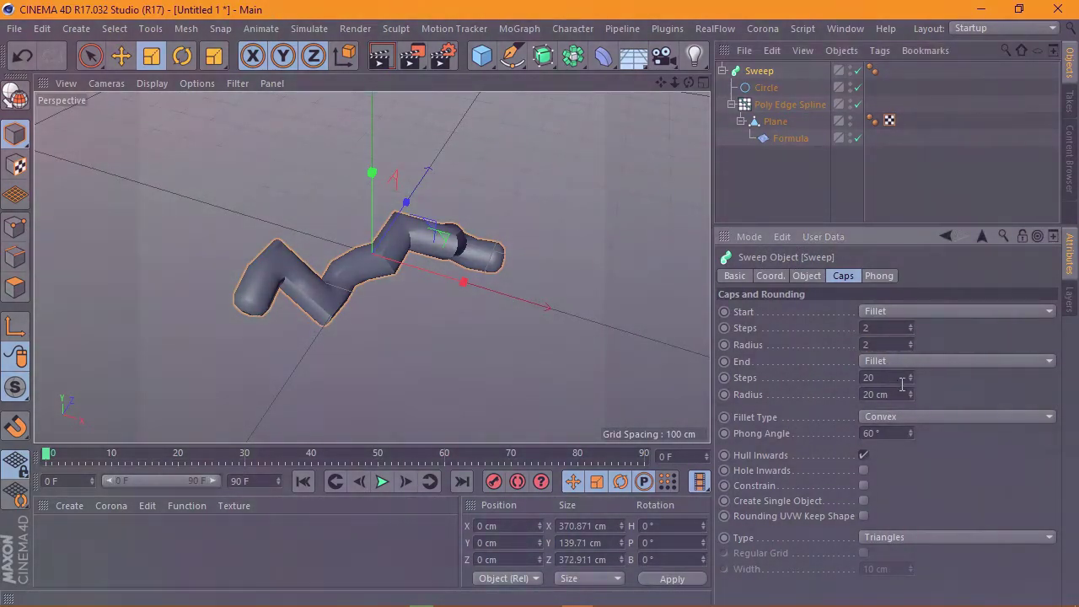
key(Tab)
text(2)
key(Return)
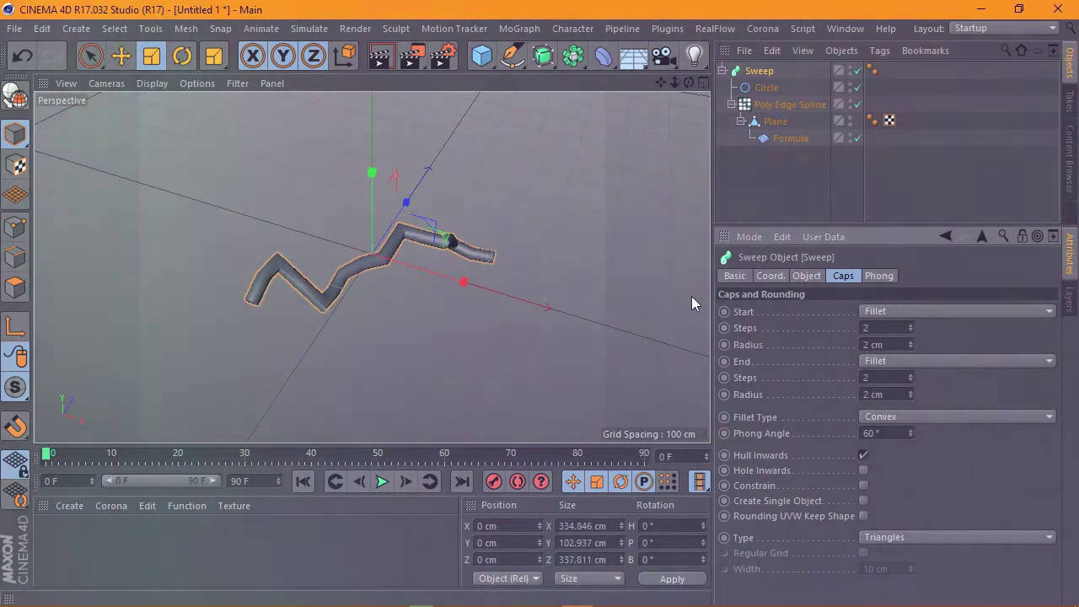
scroll(512, 223, up, 5)
alt+drag(469, 253, 613, 145)
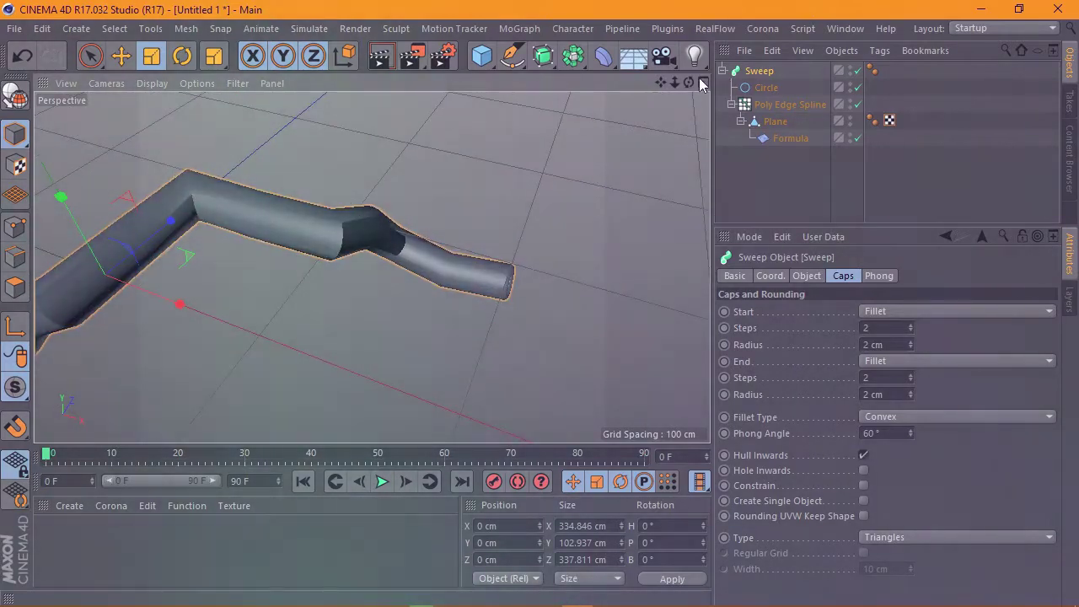
mouse_move(371, 266)
alt+mouse_down()
mouse_move(380, 235)
mouse_move(462, 199)
alt+mouse_up()
Step: Scale the Circle profile up to a 31.209 cm radius and inspect the thicker tube
click(769, 89)
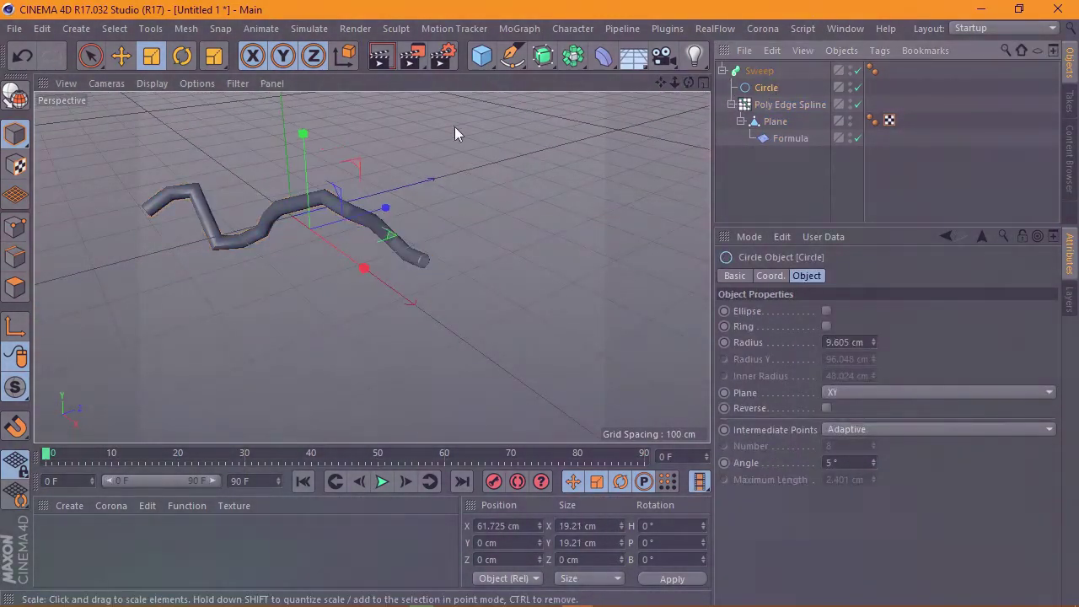
click(153, 56)
alt+drag(674, 97, 591, 172)
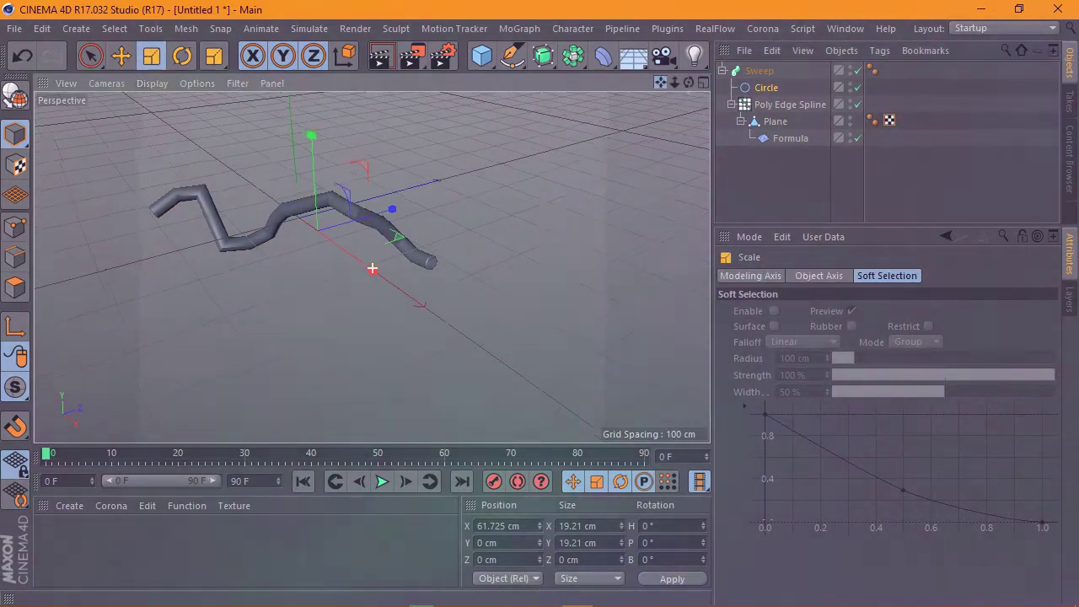
mouse_move(714, 152)
mouse_down()
mouse_move(455, 195)
mouse_move(451, 171)
mouse_up()
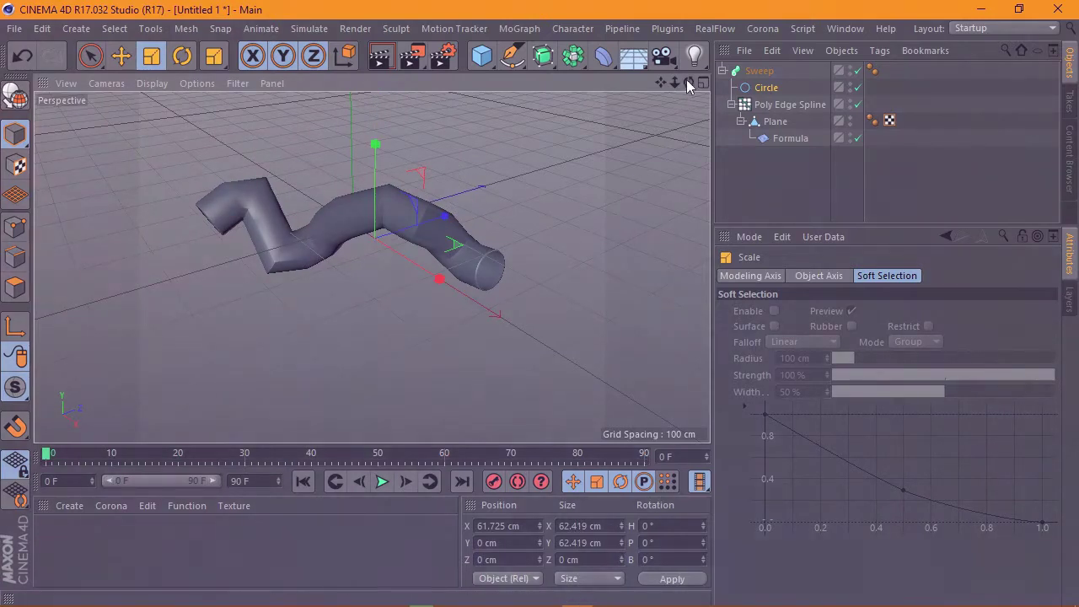
drag(686, 79, 689, 78)
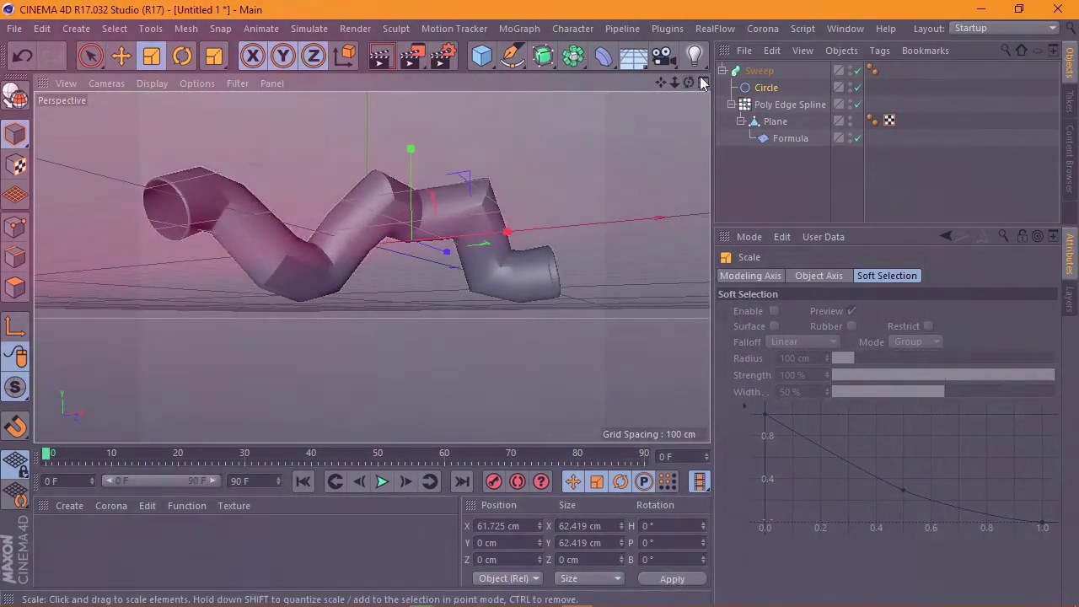
drag(701, 80, 371, 267)
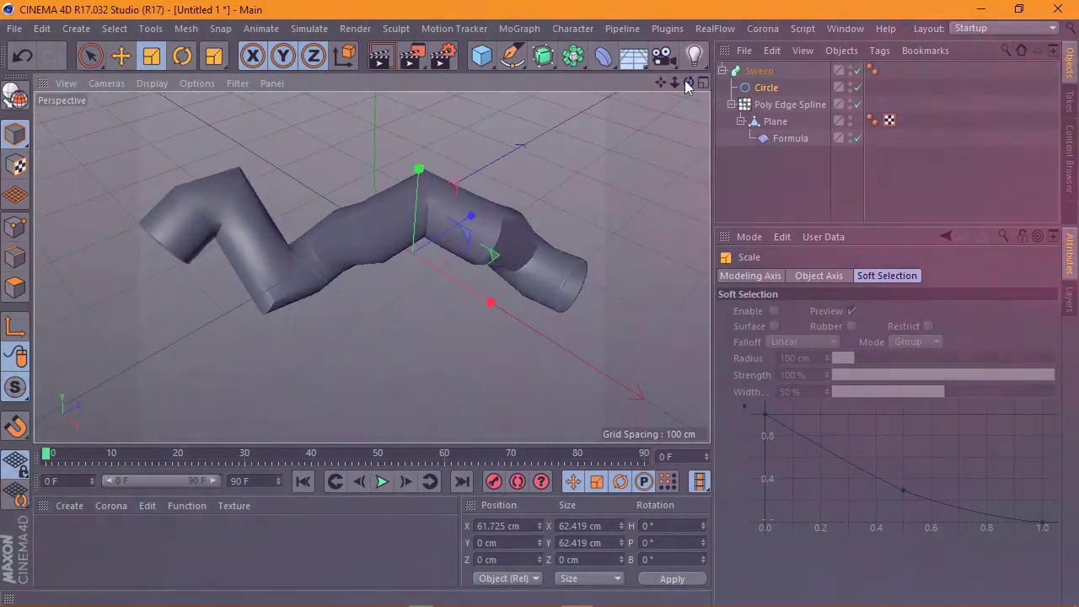
click(765, 88)
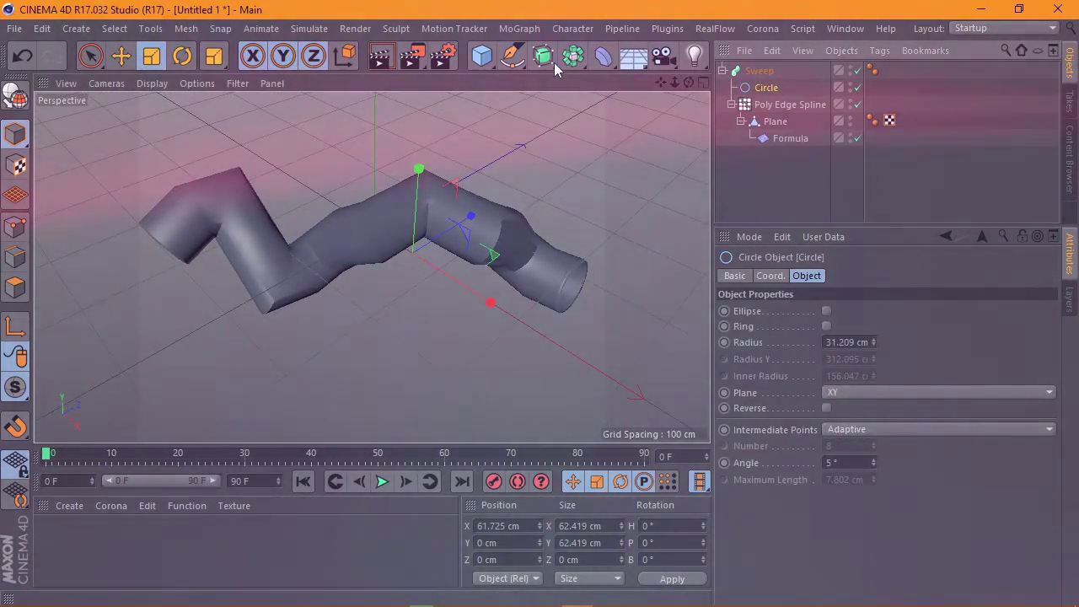
click(544, 57)
Step: Add a Subdivision Surface, nest the Sweep inside it, and inspect the rounded tube
click(590, 82)
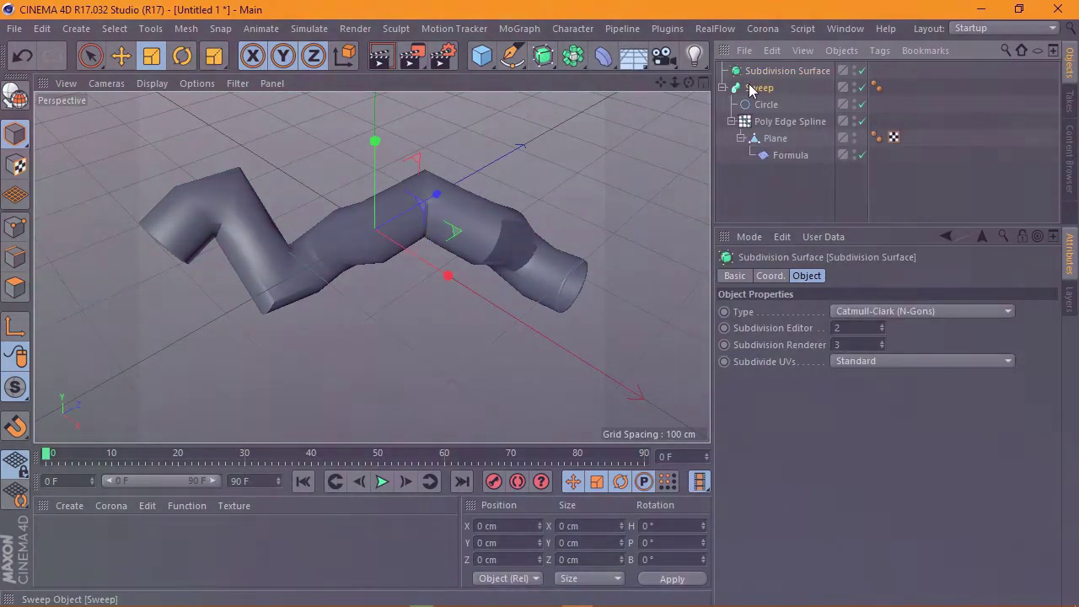
drag(755, 87, 759, 74)
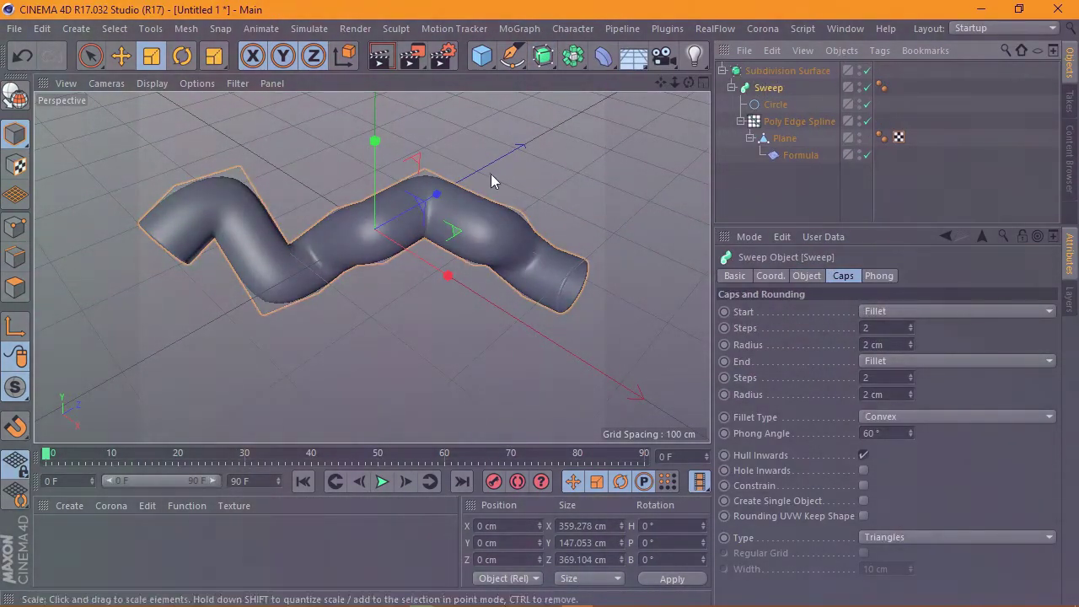
scroll(491, 173, down, 2)
drag(689, 83, 641, 93)
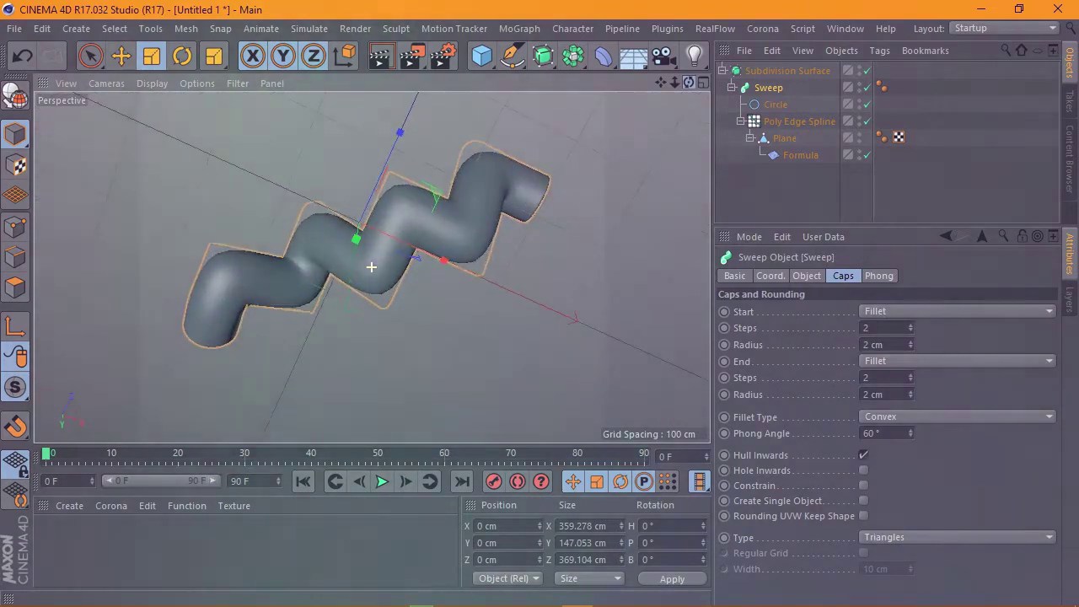
drag(371, 267, 371, 267)
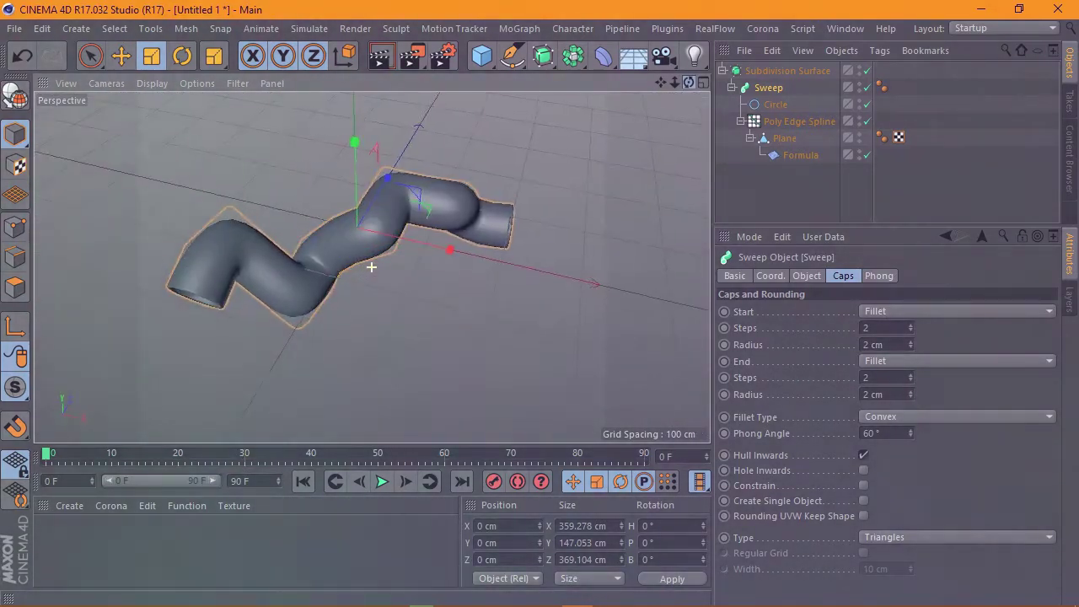
drag(689, 83, 692, 87)
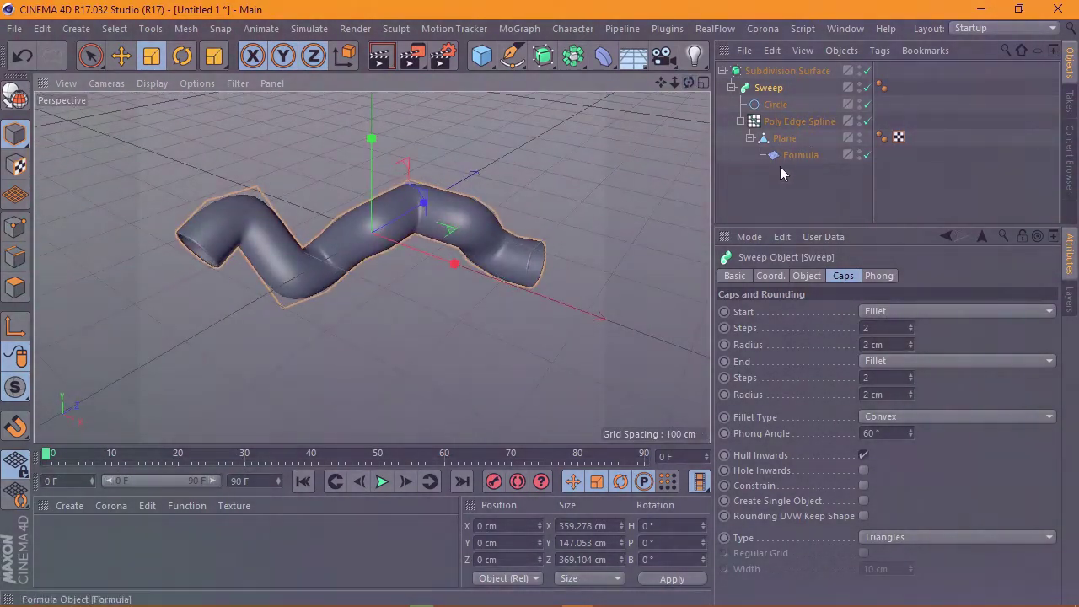
click(774, 108)
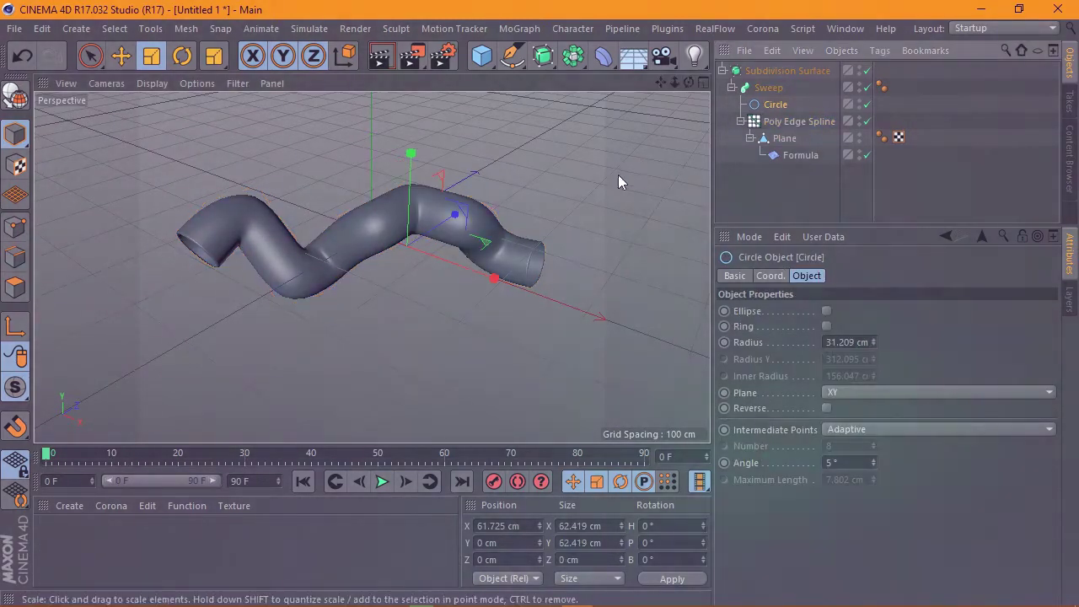
click(790, 159)
Step: Keyframe the Formula deformer from X −504.623 cm at frame 0 to 312.433 cm at frame 90
click(120, 55)
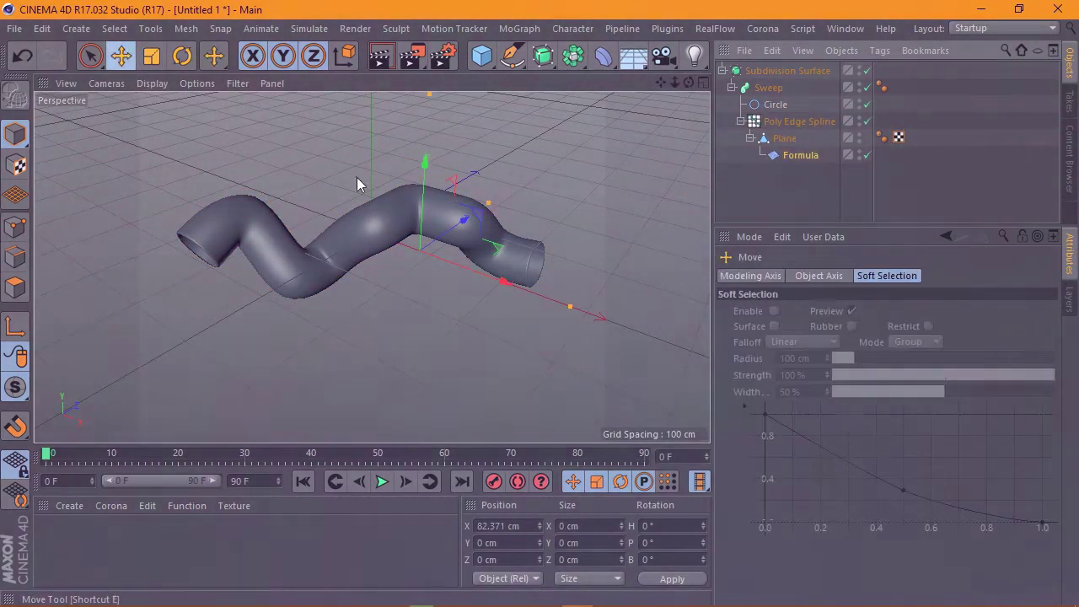
mouse_move(509, 284)
mouse_down()
mouse_move(632, 299)
mouse_move(303, 227)
mouse_up()
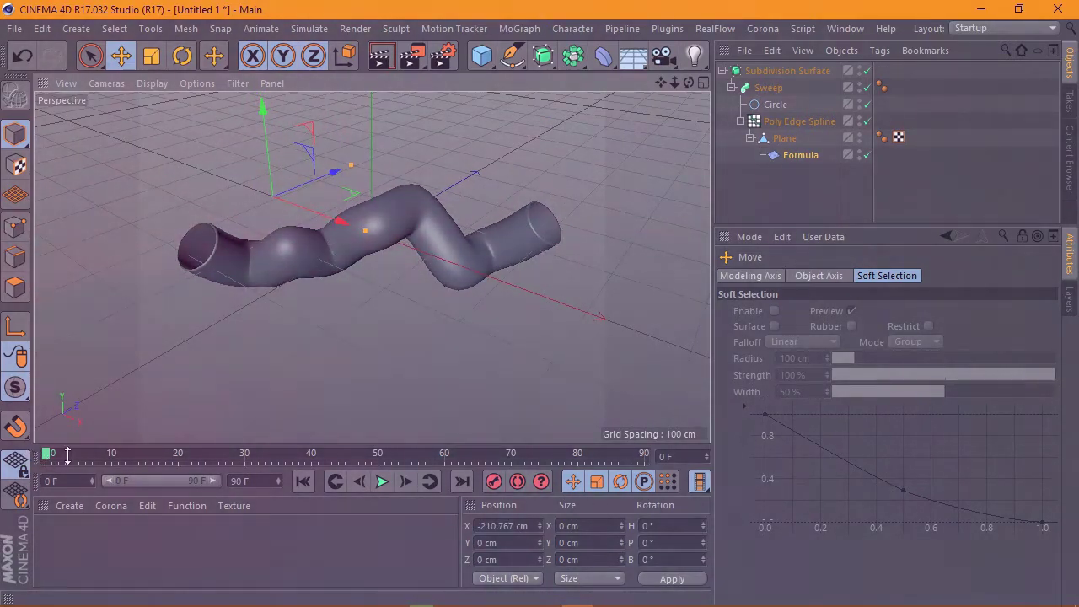
mouse_move(338, 222)
mouse_down()
mouse_move(223, 184)
mouse_move(183, 250)
mouse_up()
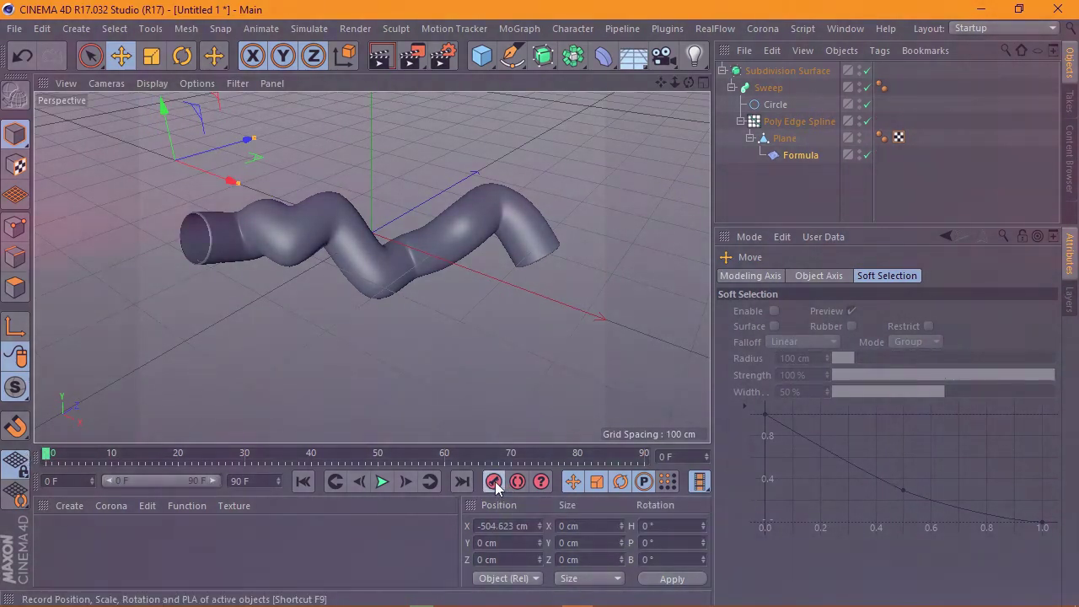
drag(49, 456, 724, 451)
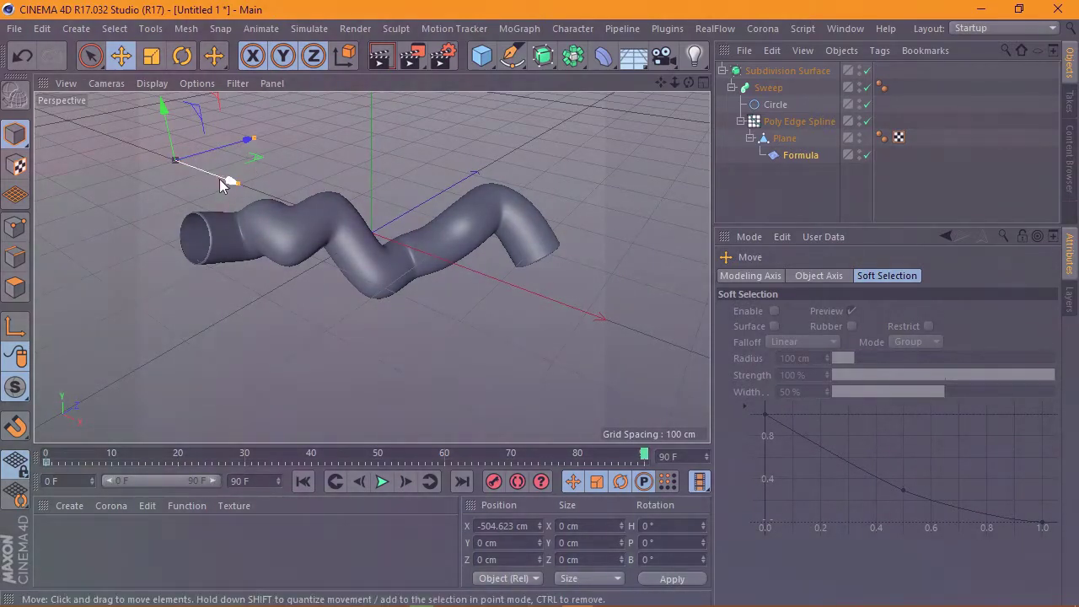
drag(232, 181, 697, 322)
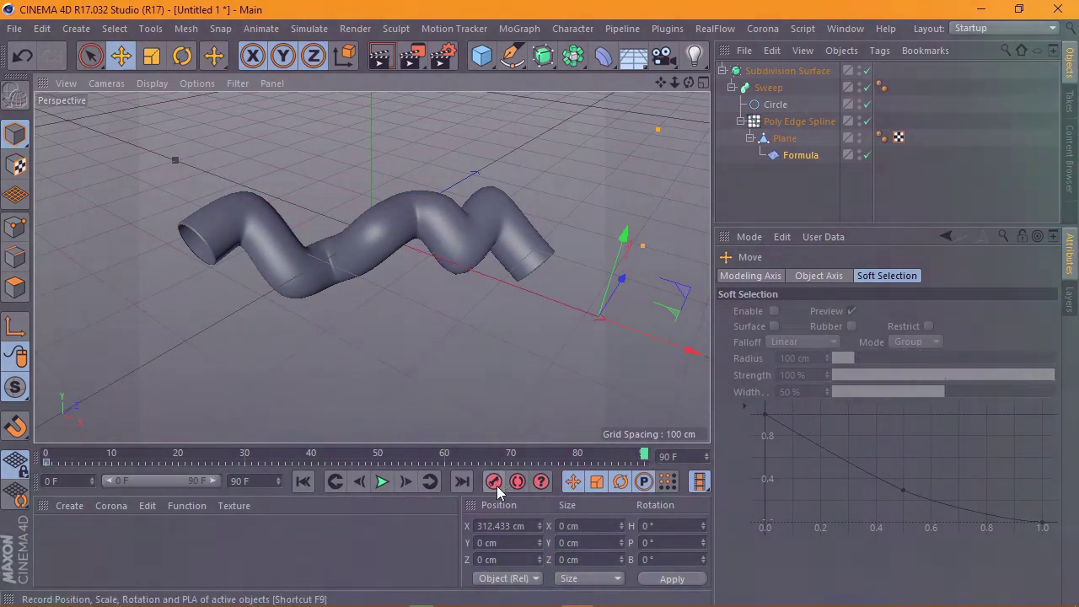
click(304, 481)
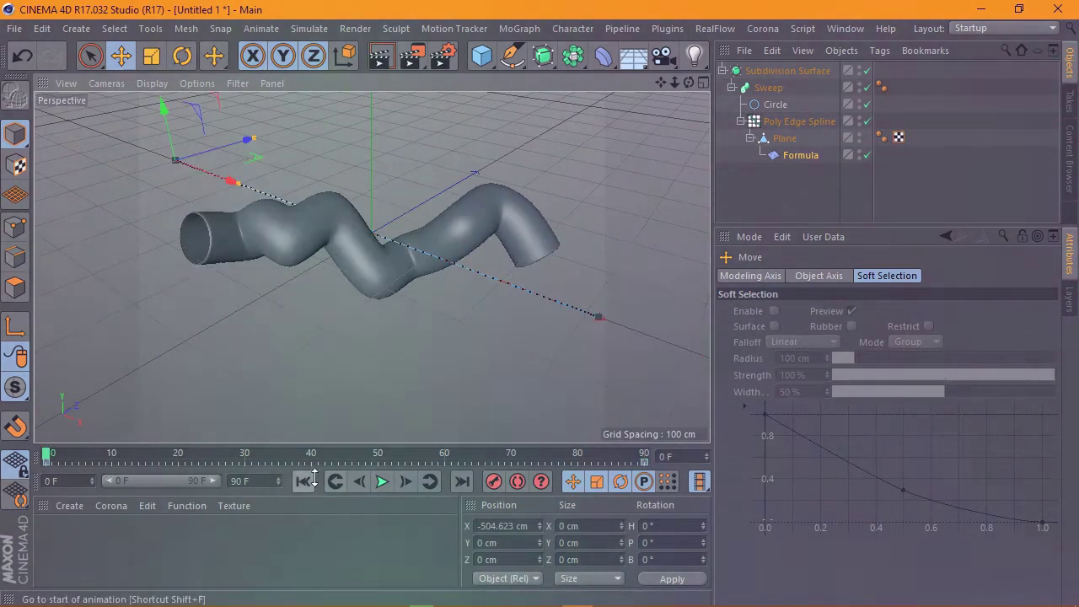
mouse_move(689, 81)
mouse_down()
mouse_move(371, 266)
mouse_move(402, 272)
mouse_up()
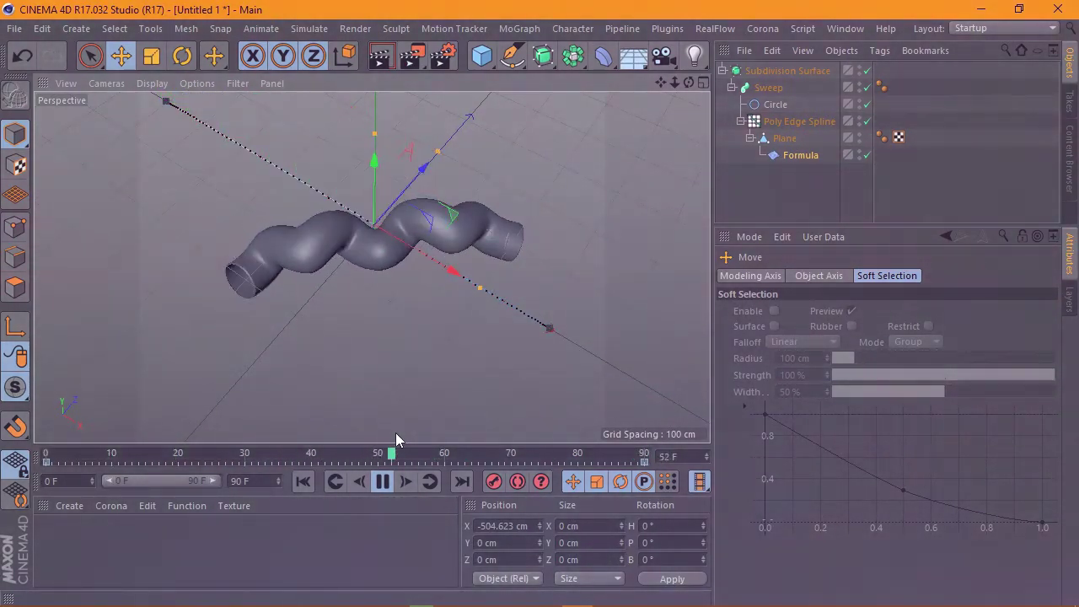
Step: Set the Formula's d(u,v,x,y,z,t) multiplier to 7 and preview the animation
click(382, 482)
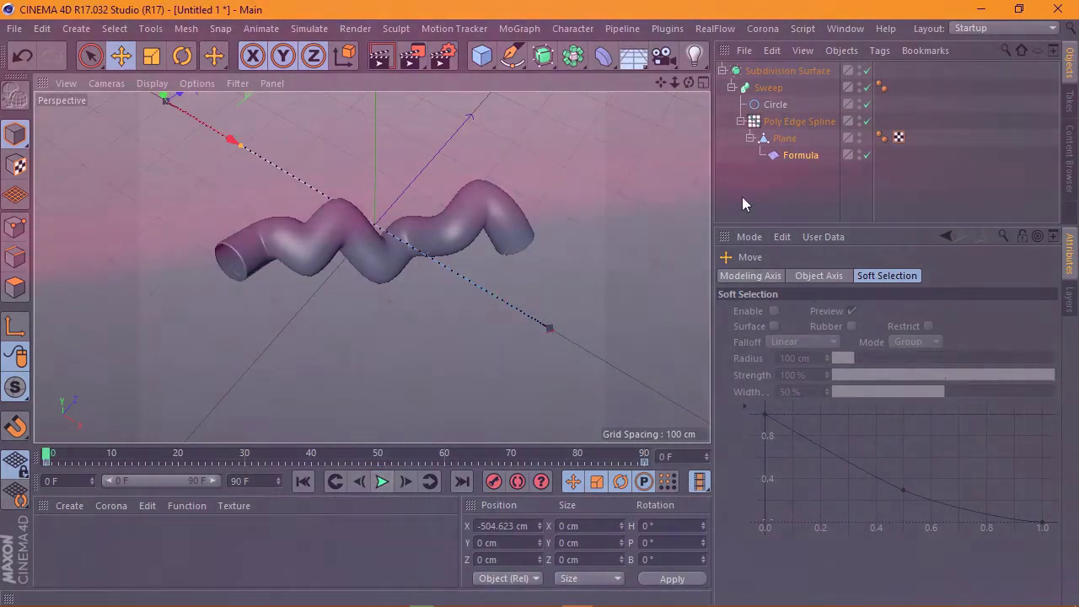
click(797, 155)
click(821, 278)
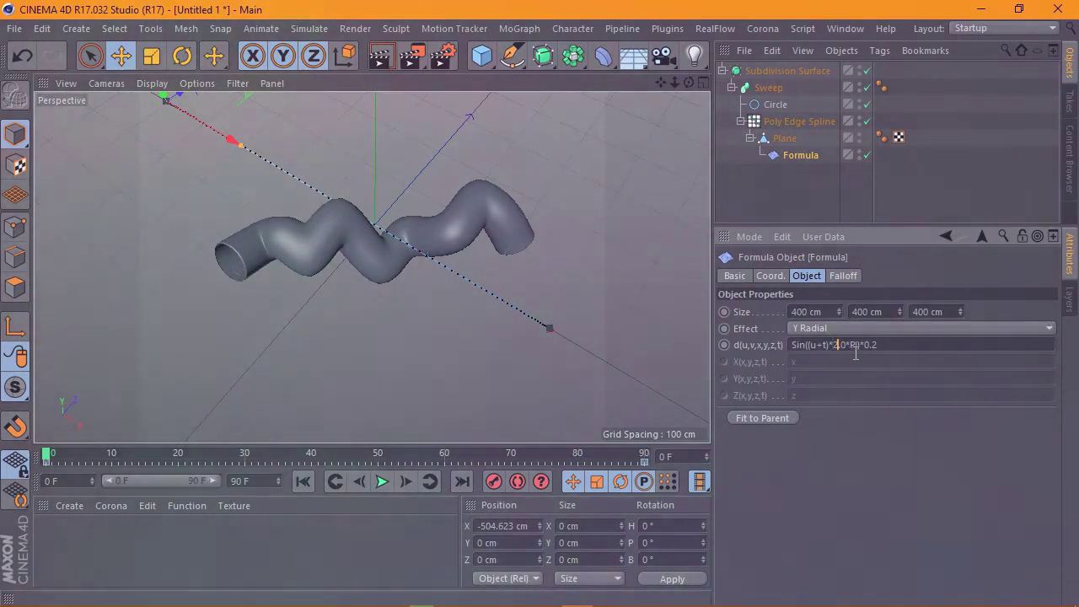
text(7)
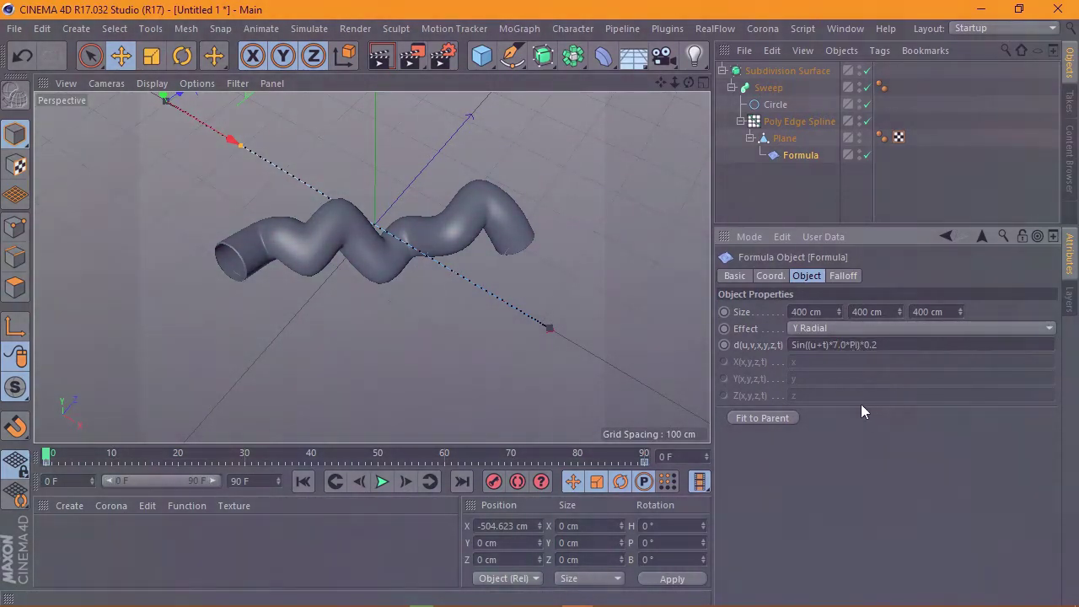
click(382, 482)
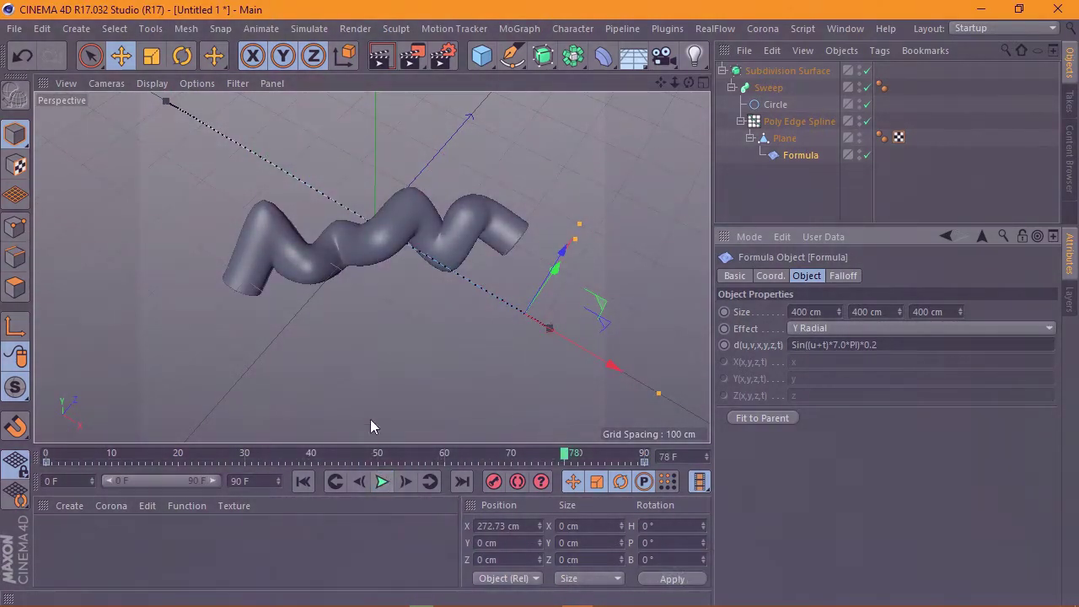
mouse_move(371, 426)
alt+mouse_down()
mouse_move(410, 338)
mouse_move(659, 112)
alt+mouse_up()
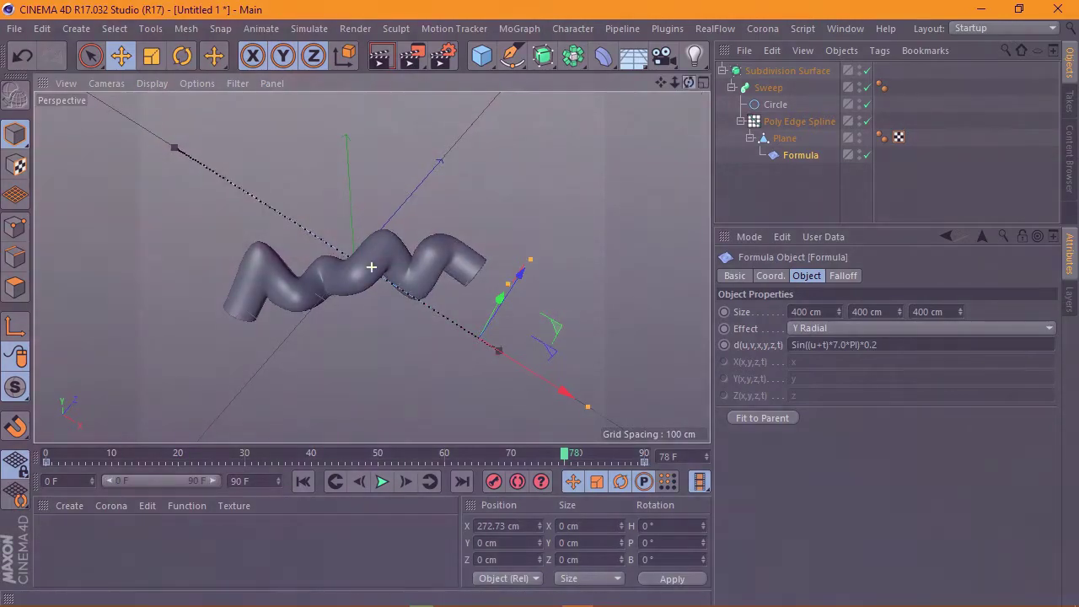
alt+drag(371, 267, 371, 266)
click(508, 62)
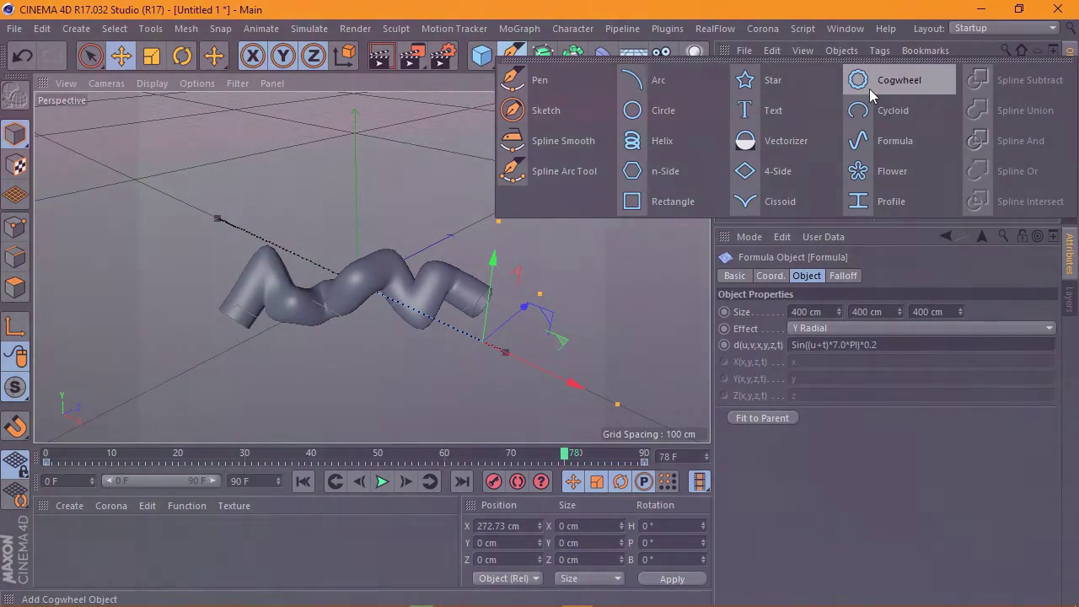
click(860, 171)
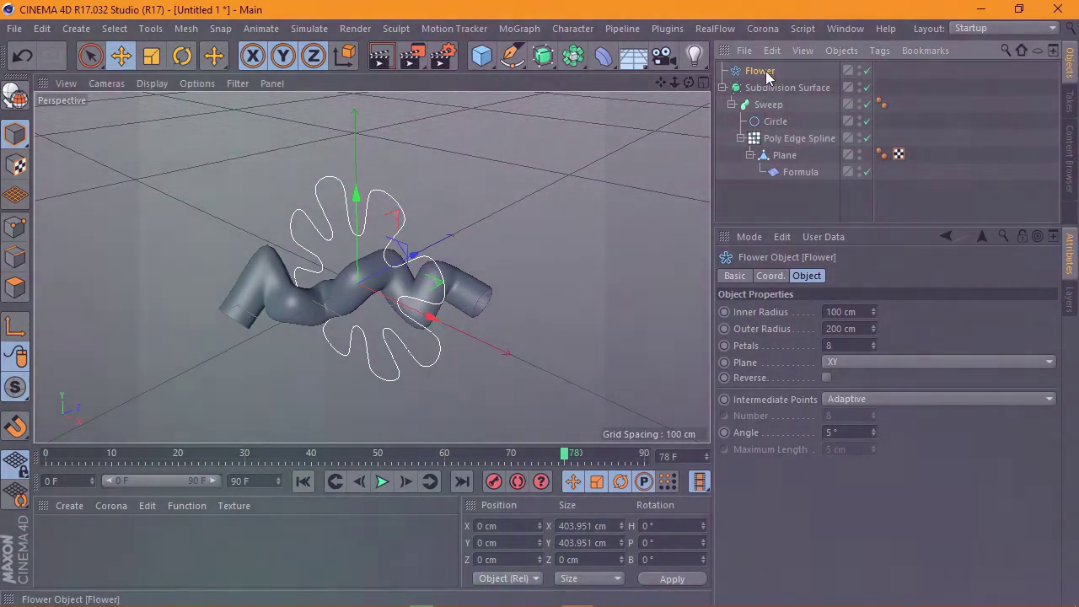
drag(774, 106, 772, 111)
click(775, 122)
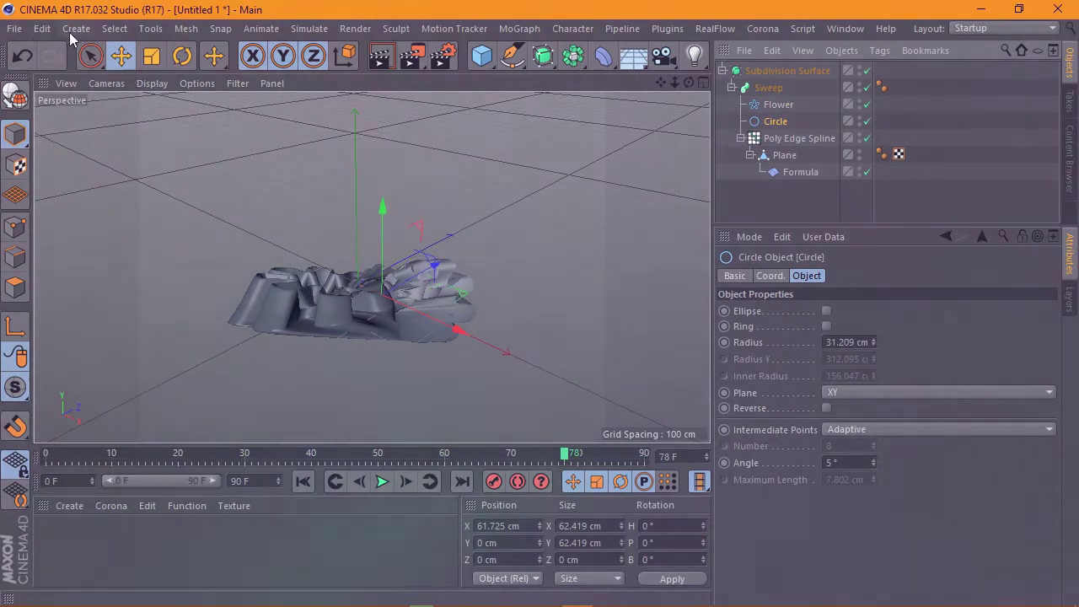
click(40, 29)
click(107, 160)
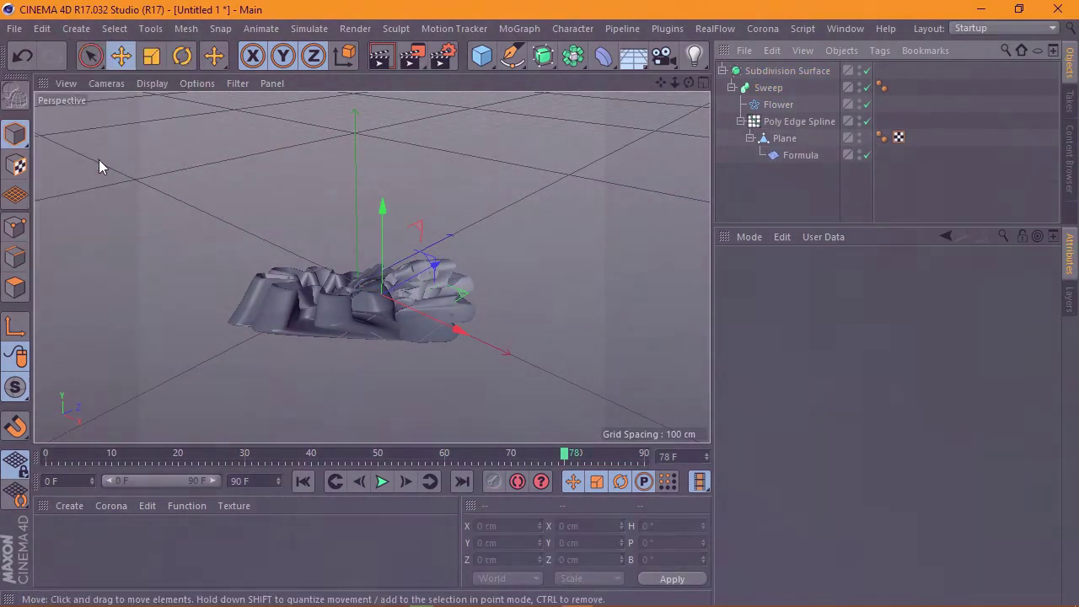
scroll(307, 241, down, 5)
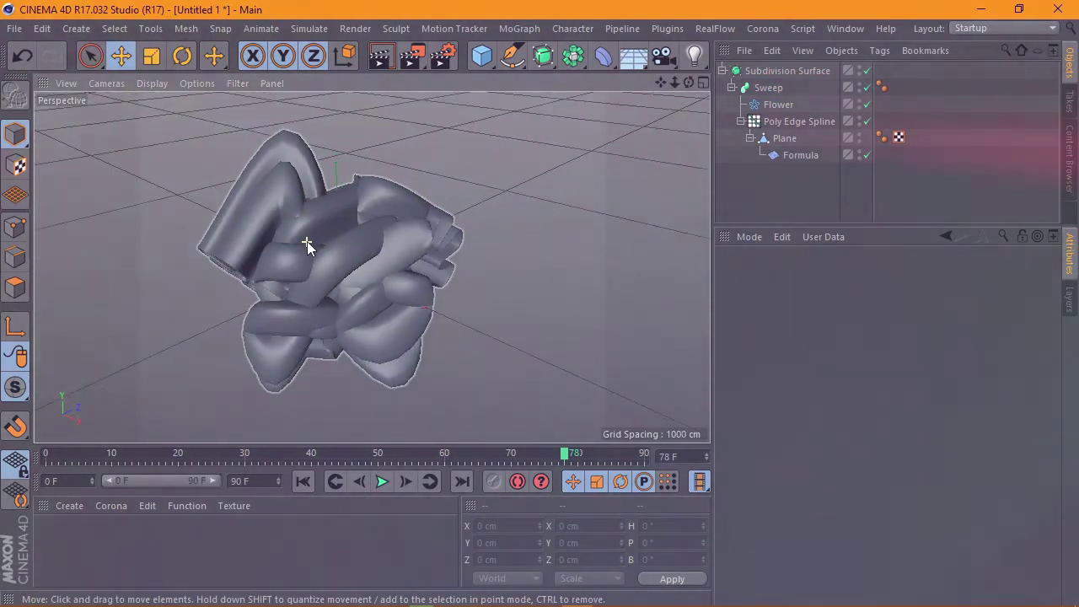
click(779, 105)
Step: Scale the Flower profile down to about 27 cm
key(t)
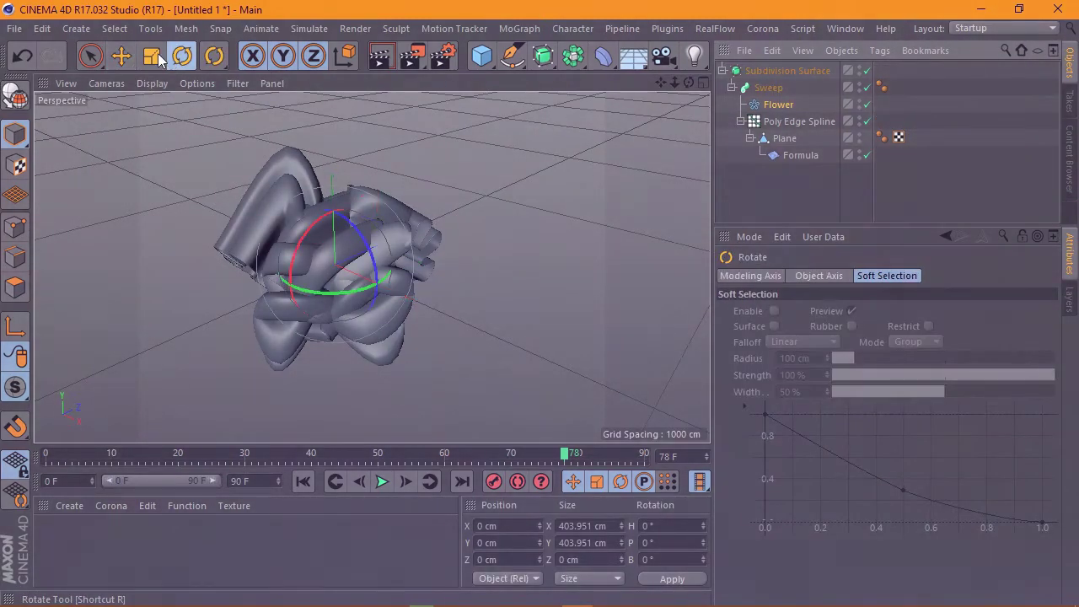
mouse_move(328, 206)
mouse_down()
mouse_move(344, 257)
mouse_move(336, 265)
mouse_up()
scroll(361, 259, up, 3)
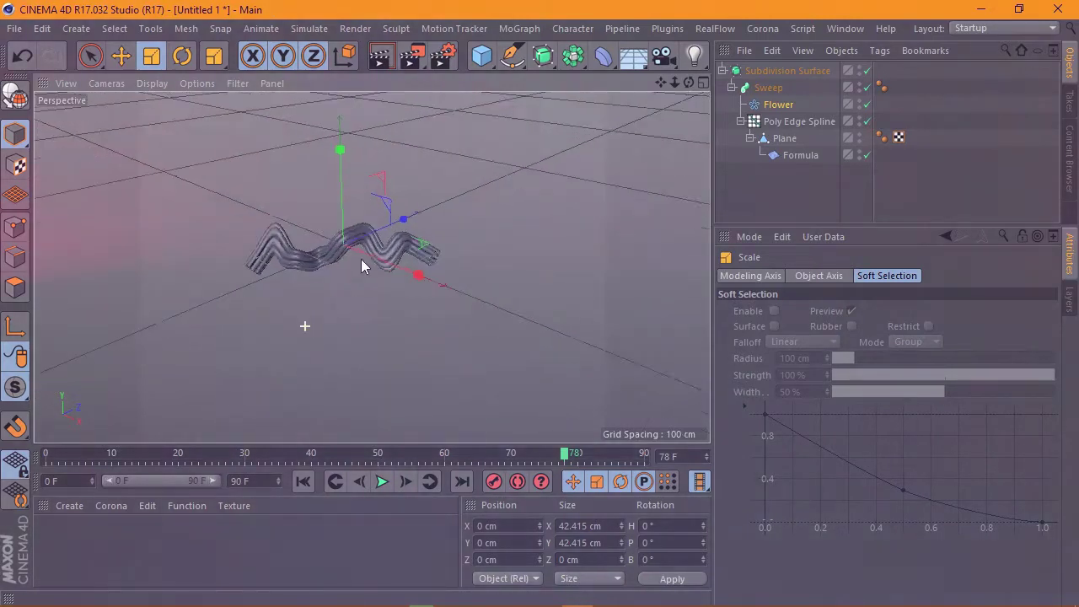
scroll(363, 253, up, 3)
scroll(377, 227, up, 4)
scroll(377, 220, down, 2)
scroll(377, 221, down, 3)
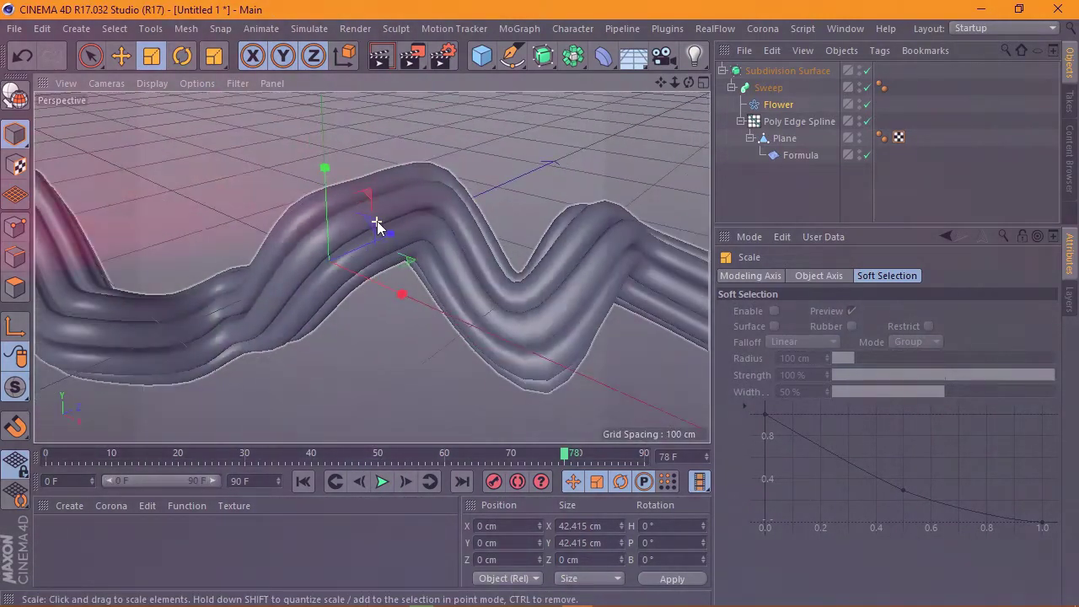
scroll(377, 221, down, 3)
drag(341, 192, 260, 213)
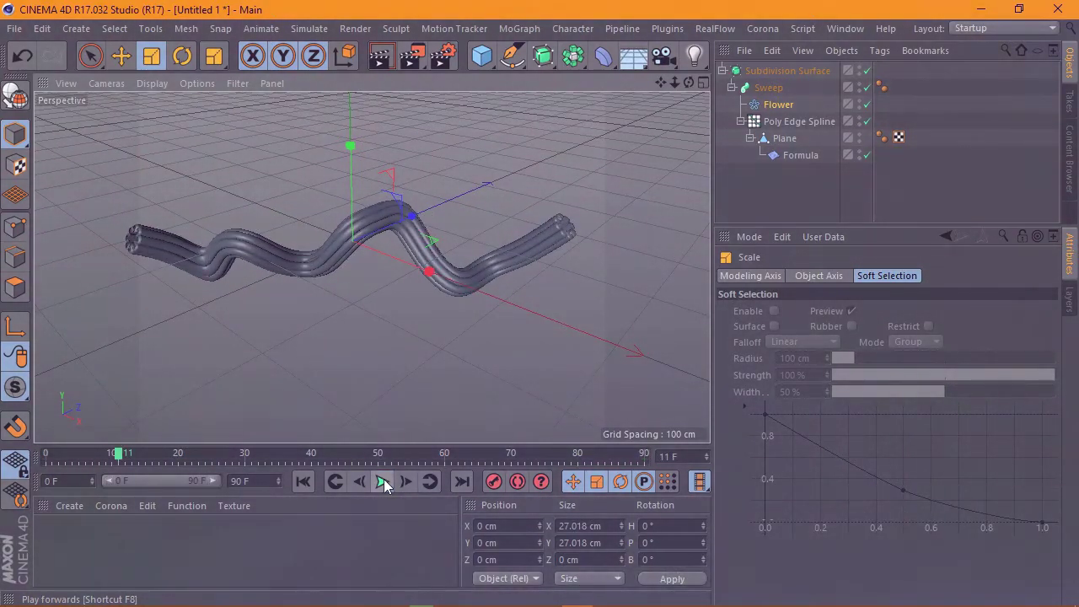
Step: Return to frame 0, orbit around the ribbed tube, and select the Subdivision Surface
click(306, 481)
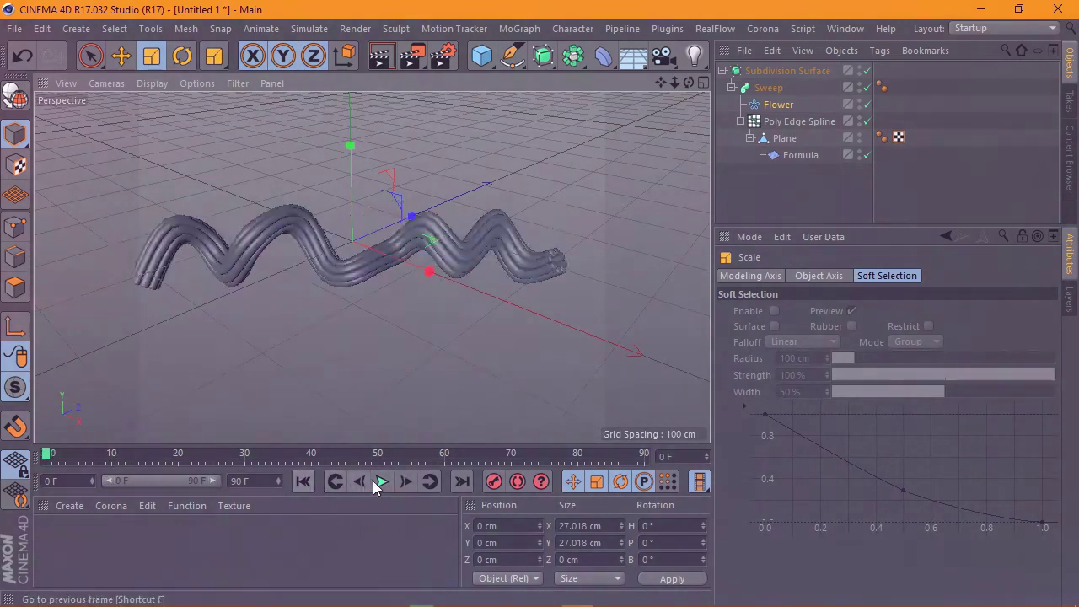
mouse_move(687, 82)
mouse_down()
mouse_move(658, 110)
mouse_move(612, 121)
mouse_up()
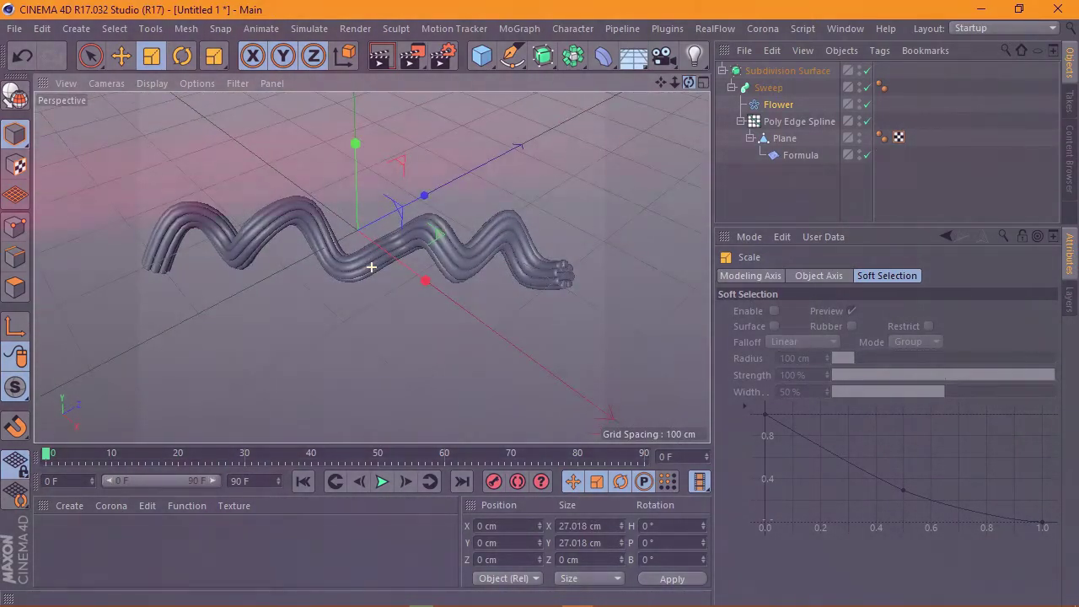
scroll(421, 179, up, 3)
scroll(386, 233, up, 5)
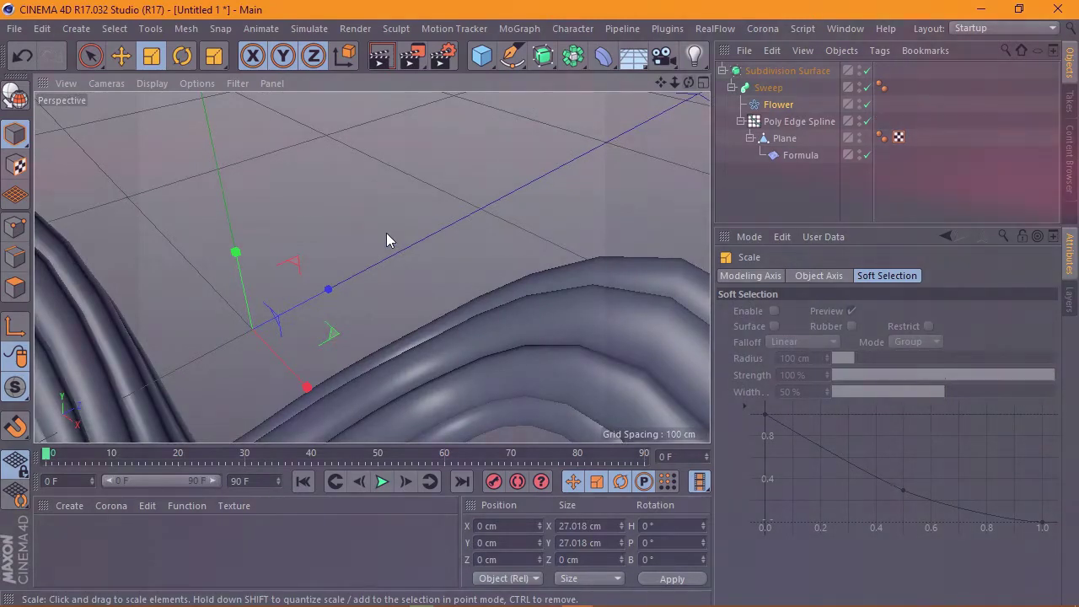
scroll(386, 235, up, 3)
scroll(386, 235, down, 2)
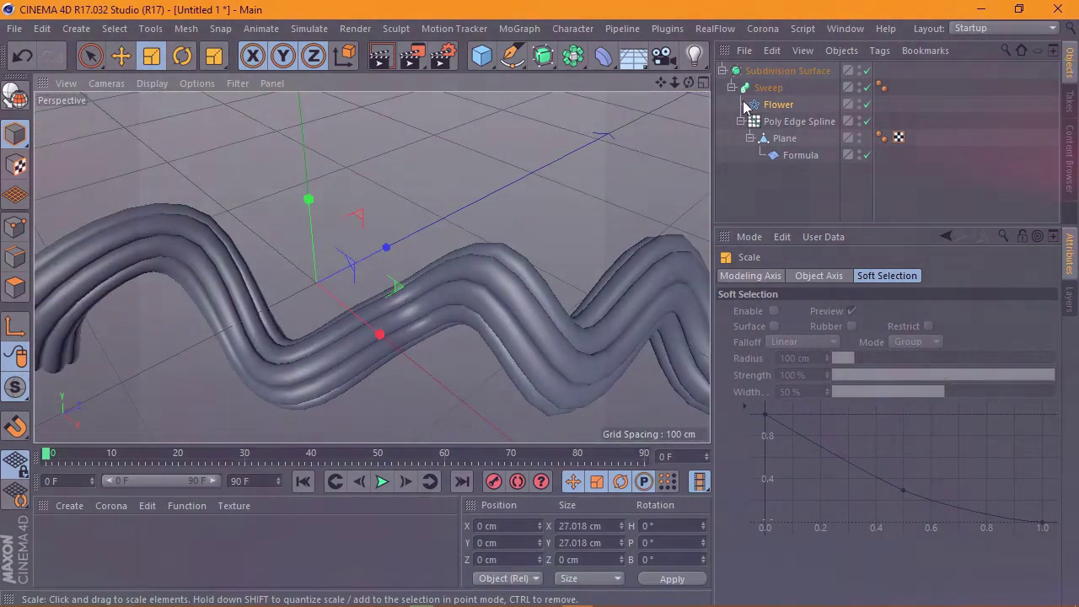
click(759, 72)
alt+drag(378, 243, 455, 221)
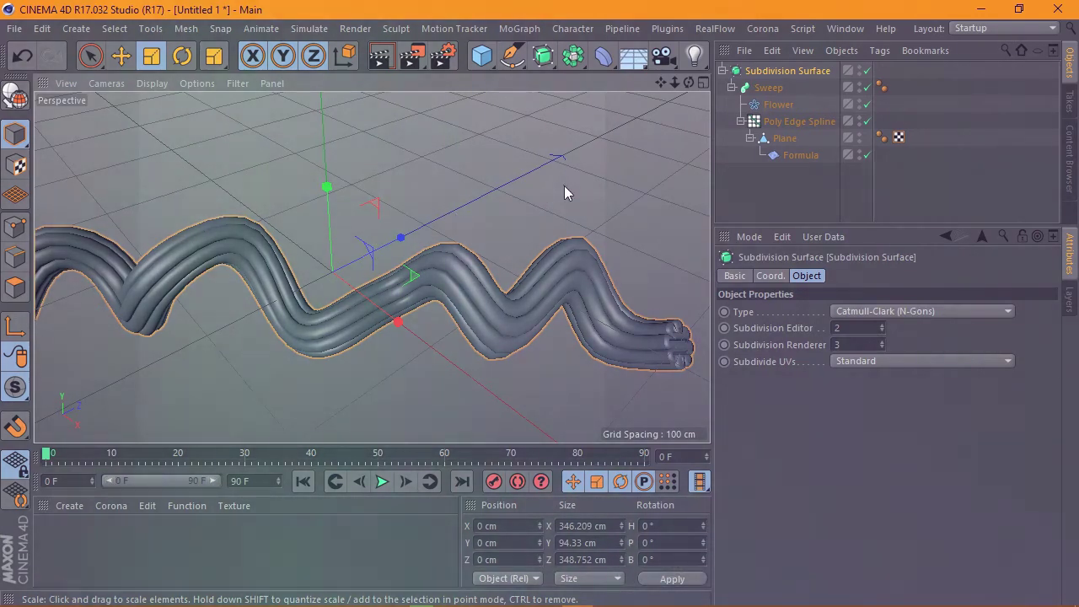
Step: Set the Subdivision Surface's editor subdivision level to 3
click(769, 87)
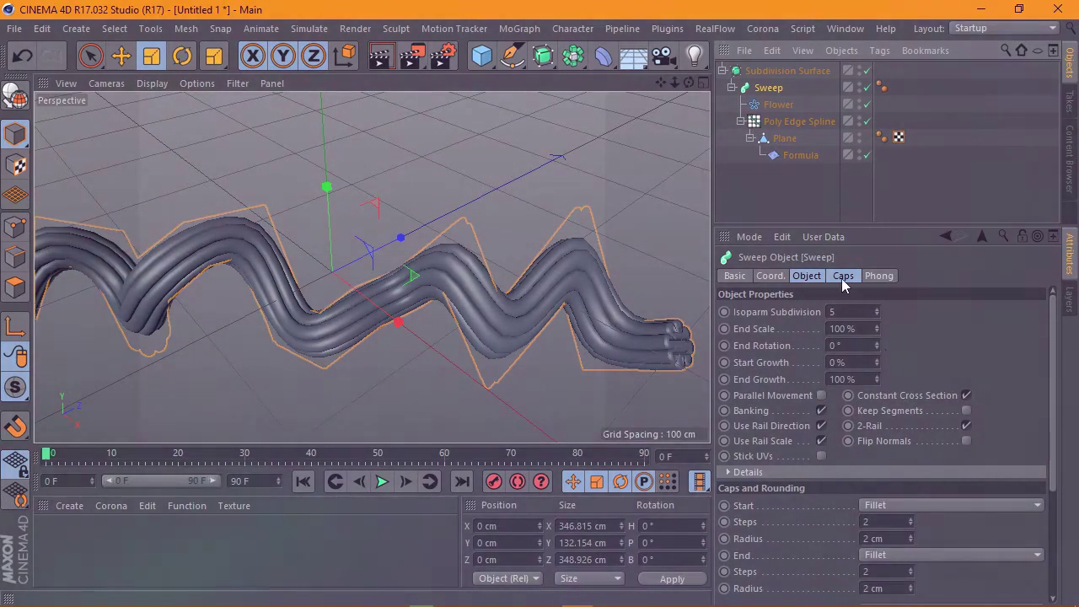
key(ctrl+z)
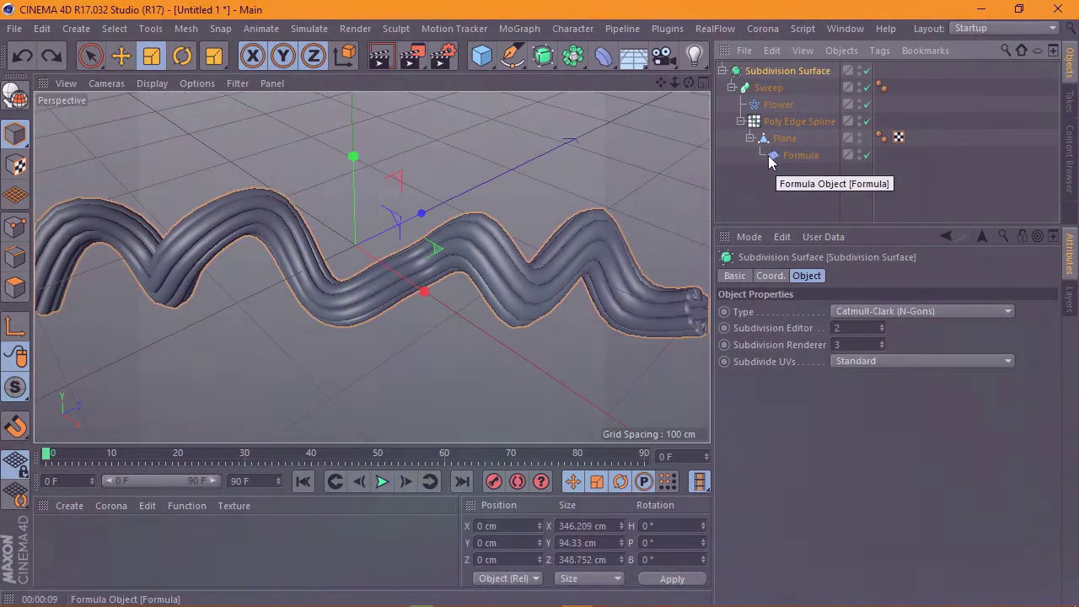
scroll(497, 233, up, 4)
scroll(497, 233, up, 4)
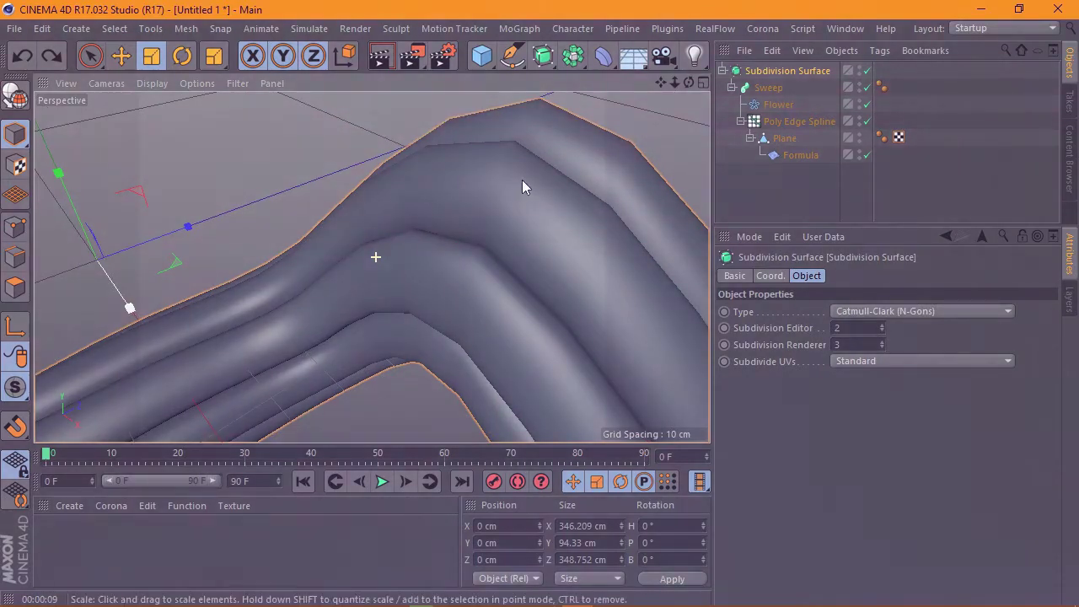
mouse_move(687, 87)
mouse_down()
mouse_move(371, 266)
mouse_move(425, 269)
mouse_up()
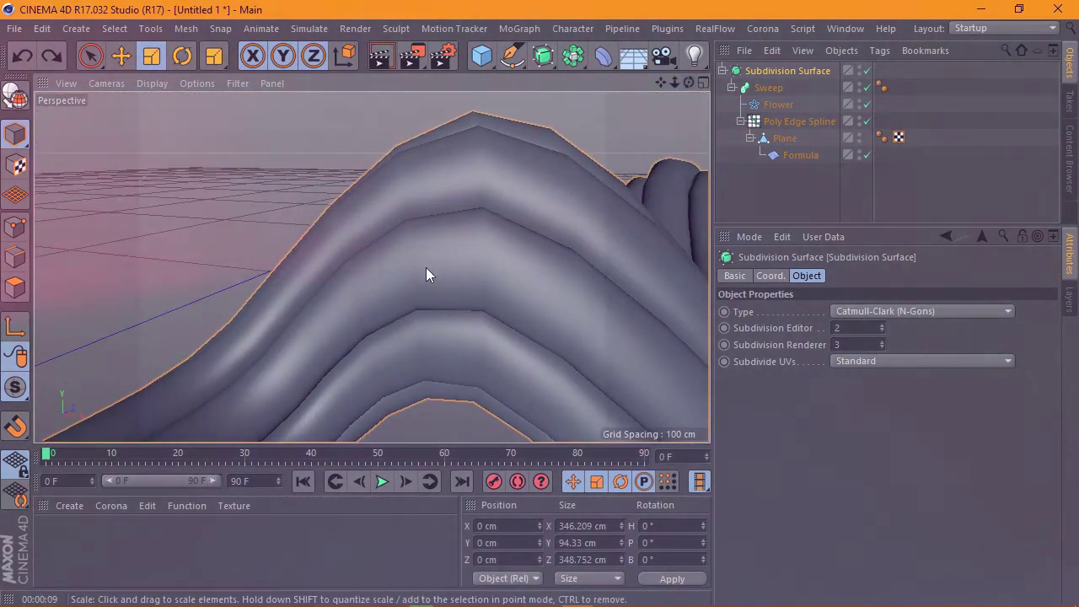
scroll(425, 268, down, 5)
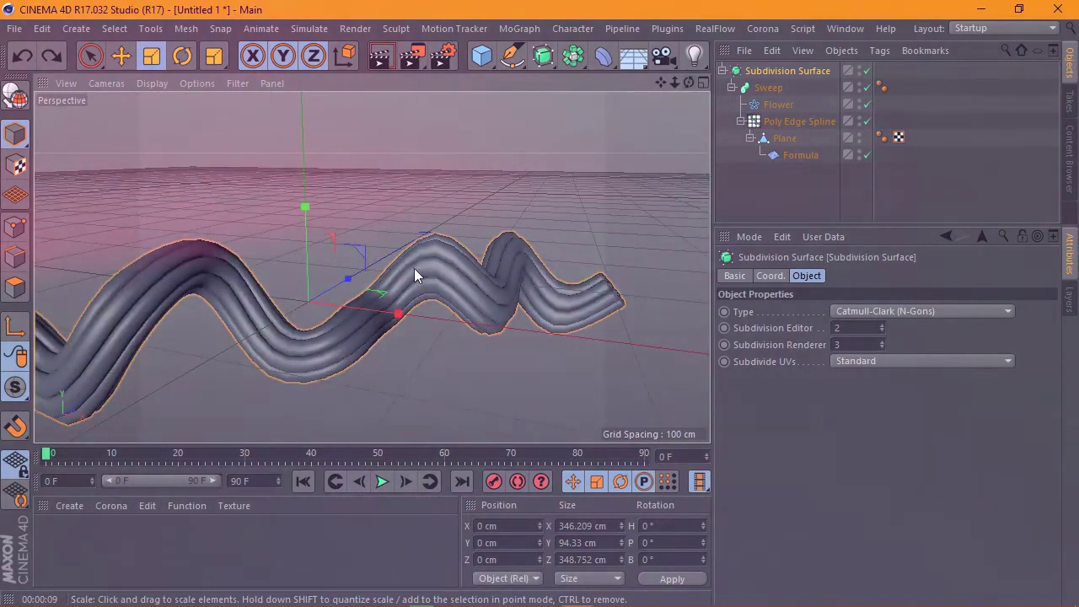
scroll(221, 320, up, 3)
scroll(253, 338, up, 5)
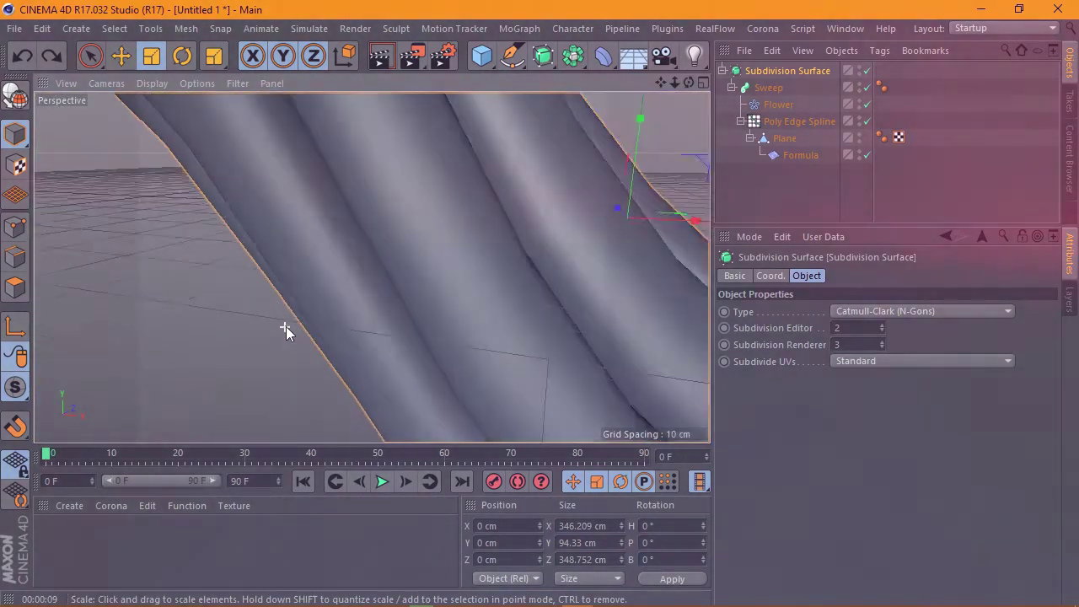
scroll(286, 326, down, 3)
scroll(286, 327, down, 3)
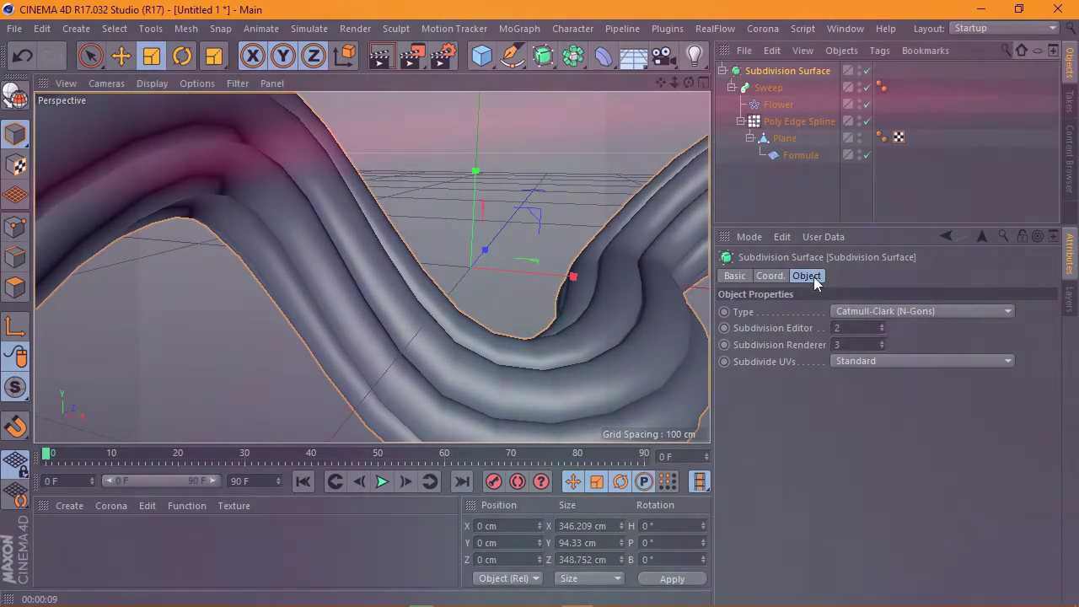
click(882, 325)
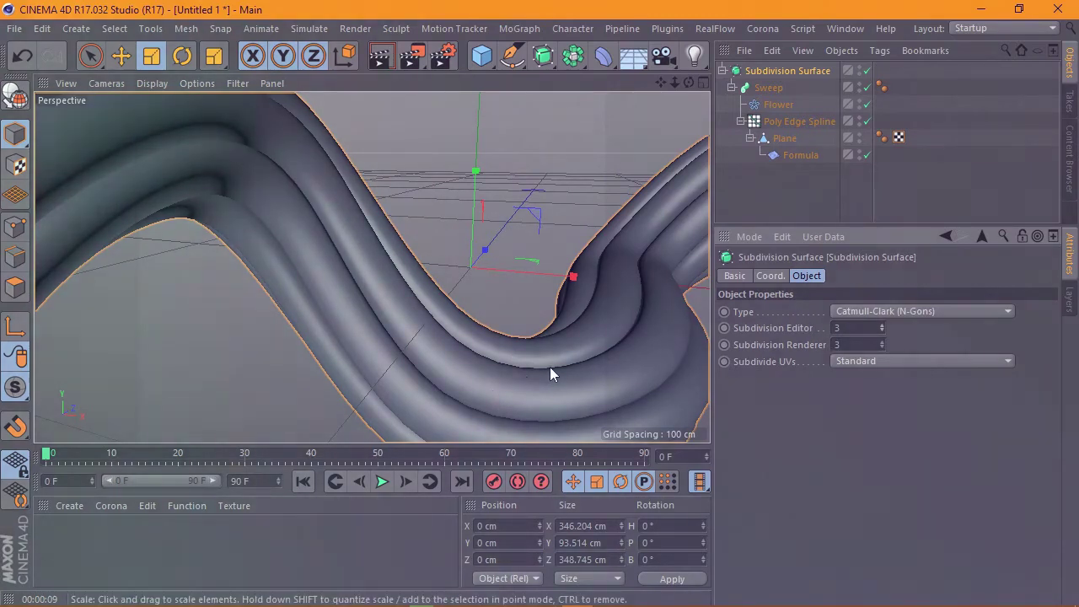
Step: Render the perspective view to preview the smoothed ribbed tubes
click(380, 57)
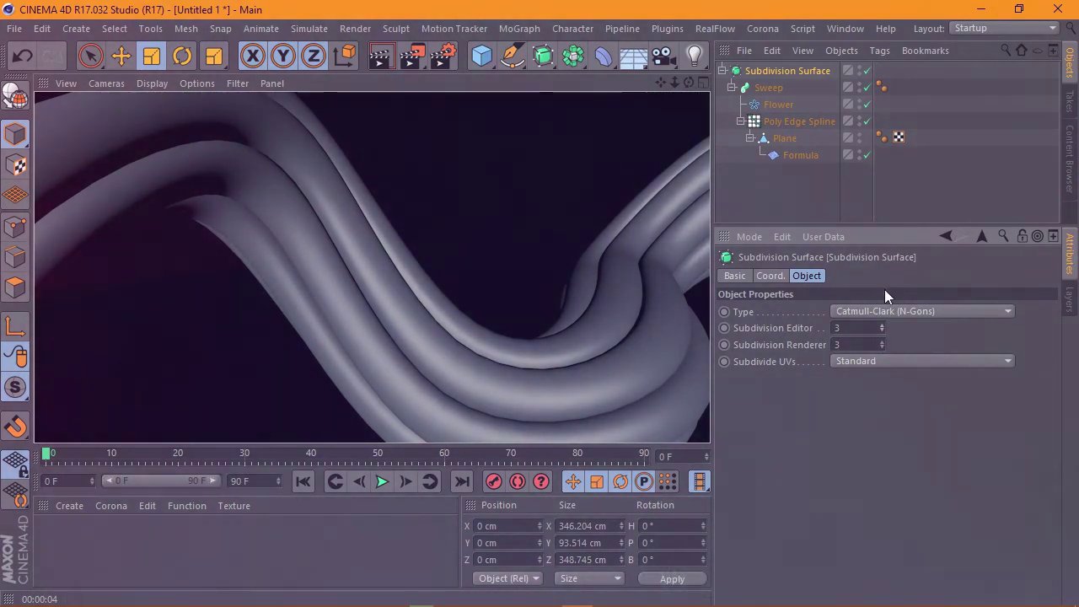
click(860, 329)
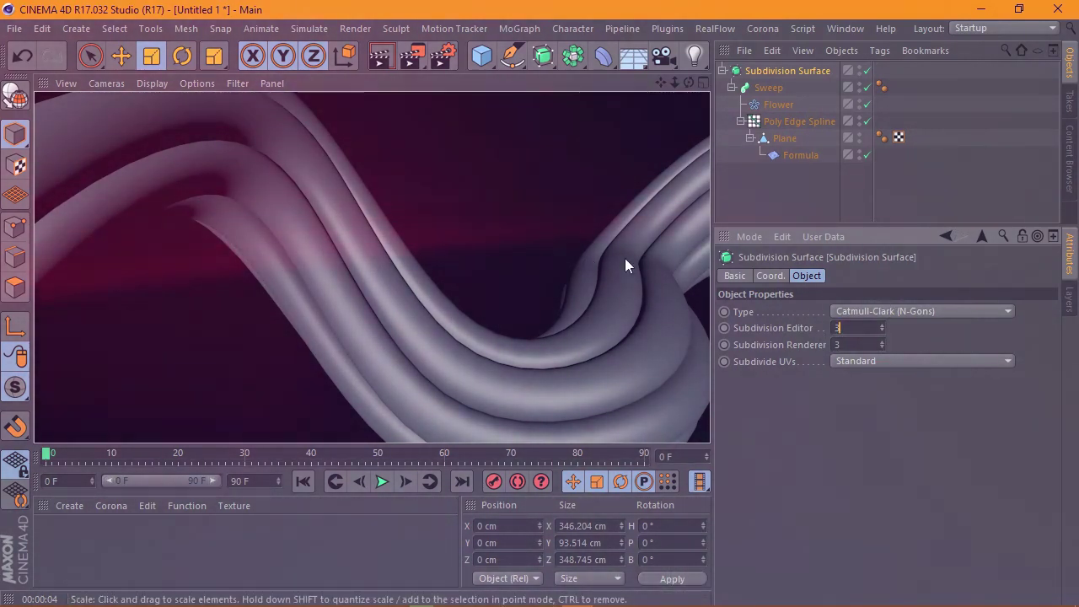